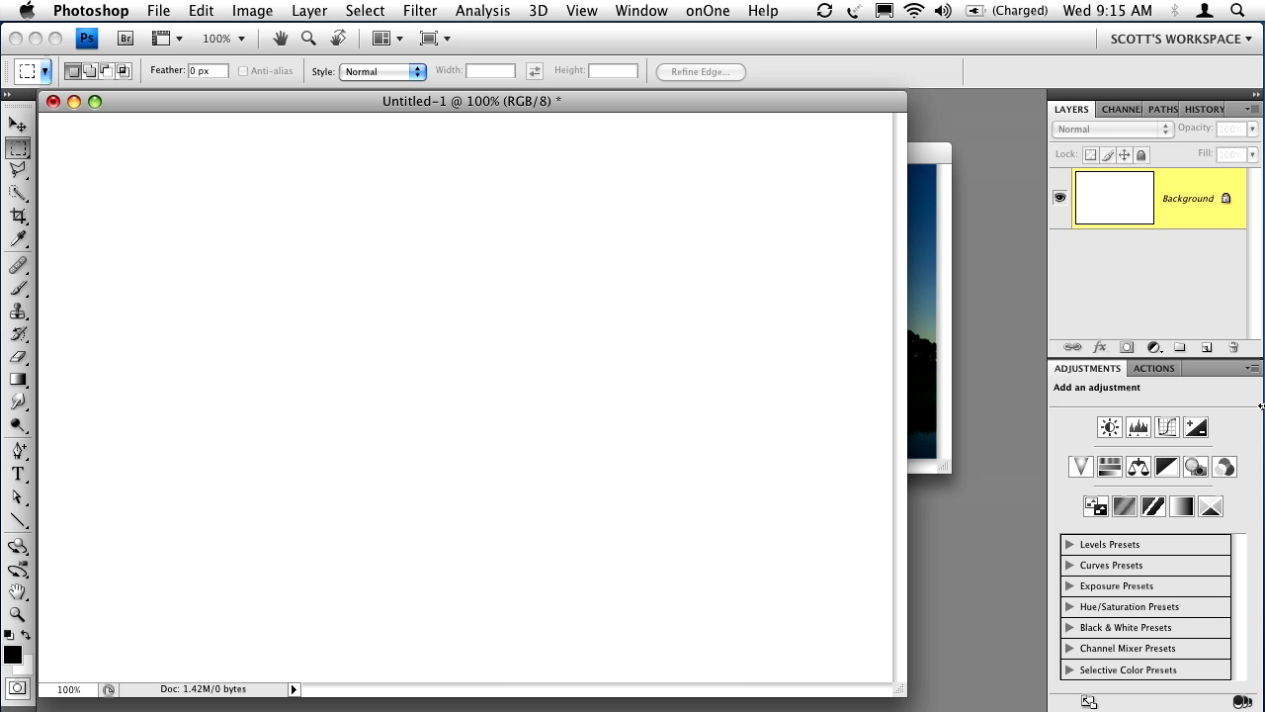
On a new layer, fill a large rectangle with solid black.
{"action": "left_click", "coordinate": [1206, 347]}
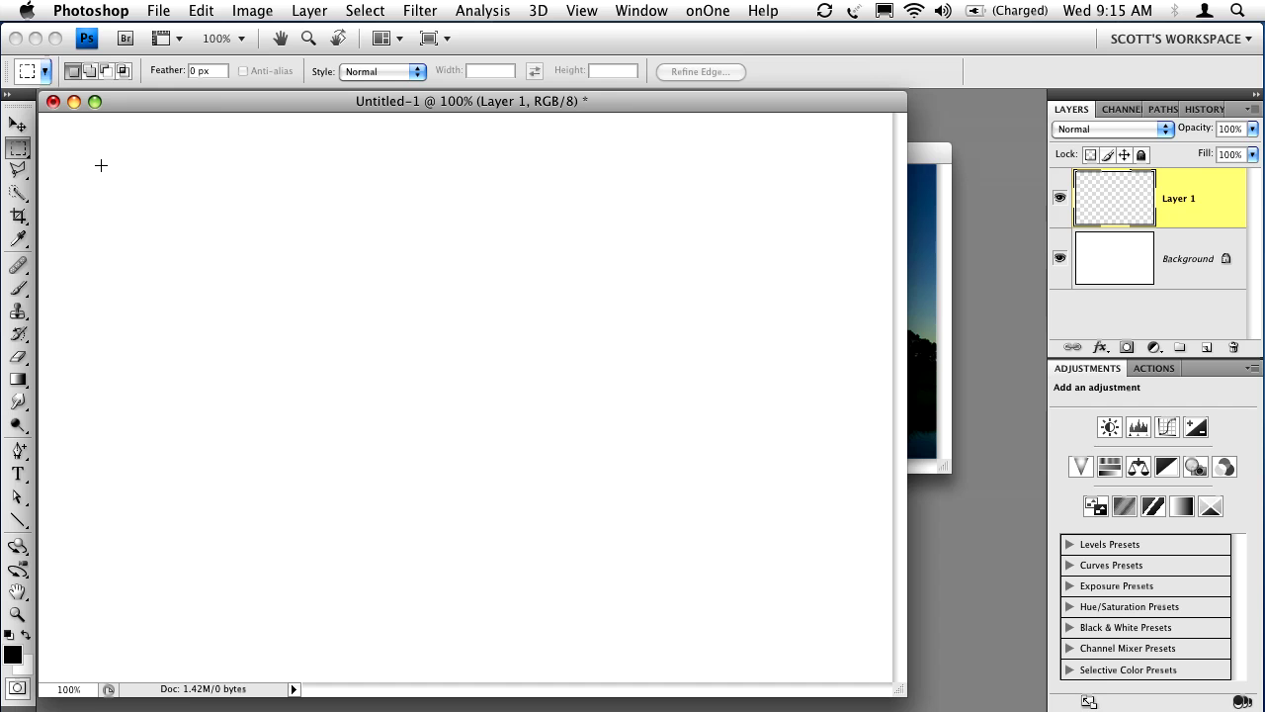
{"action": "left_click_drag", "start_coordinate": [143, 165], "coordinate": [791, 624]}
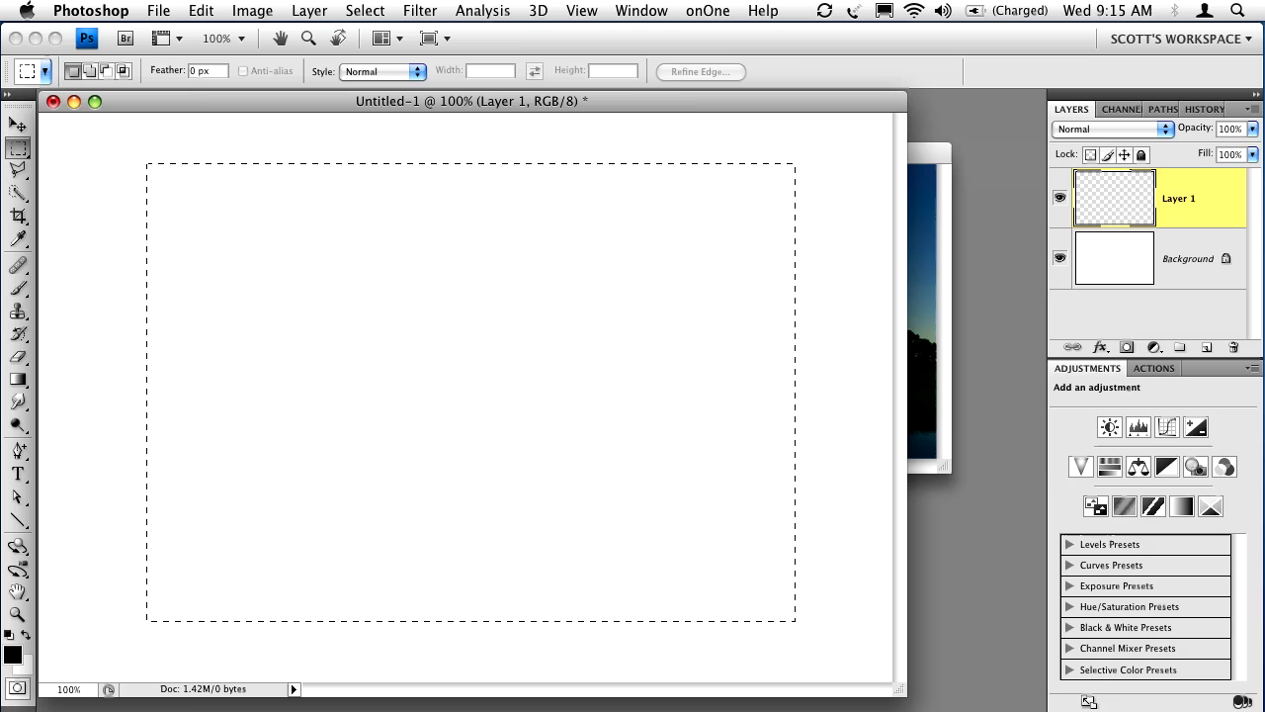
{"action": "left_click", "coordinate": [799, 626]}
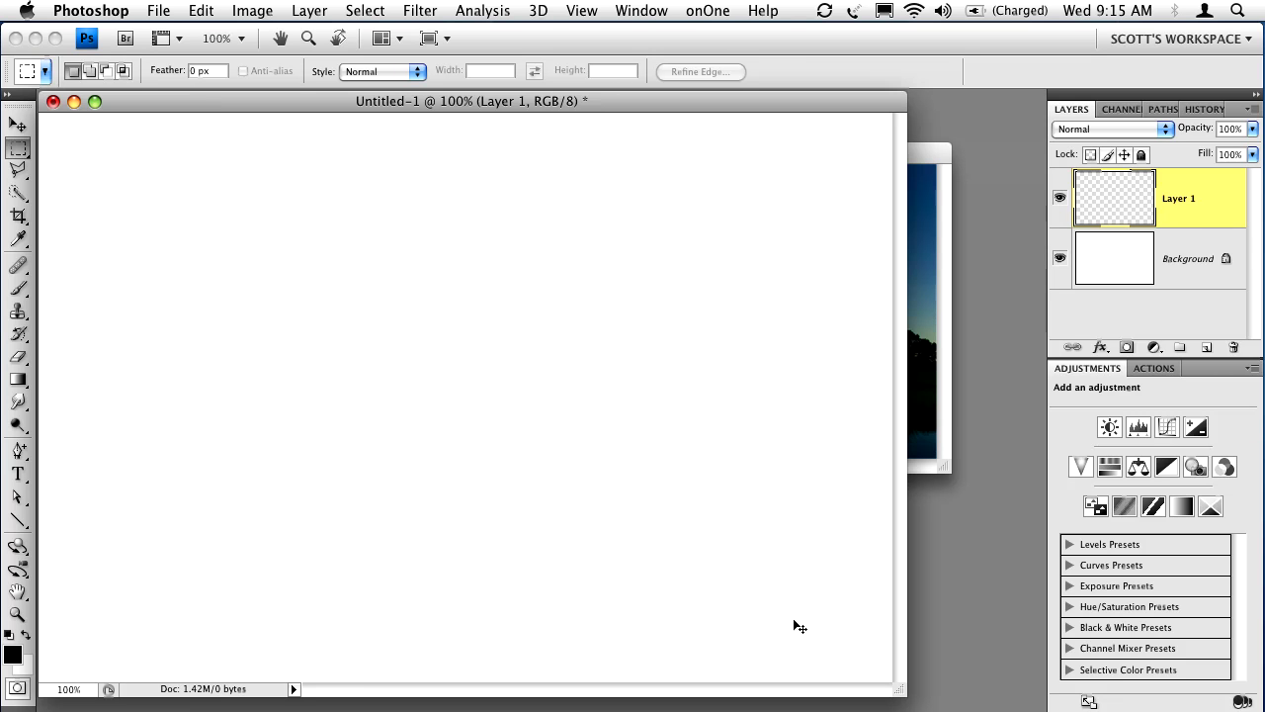
{"action": "key", "text": "super+z"}
{"action": "key", "text": "alt+BackSpace"}
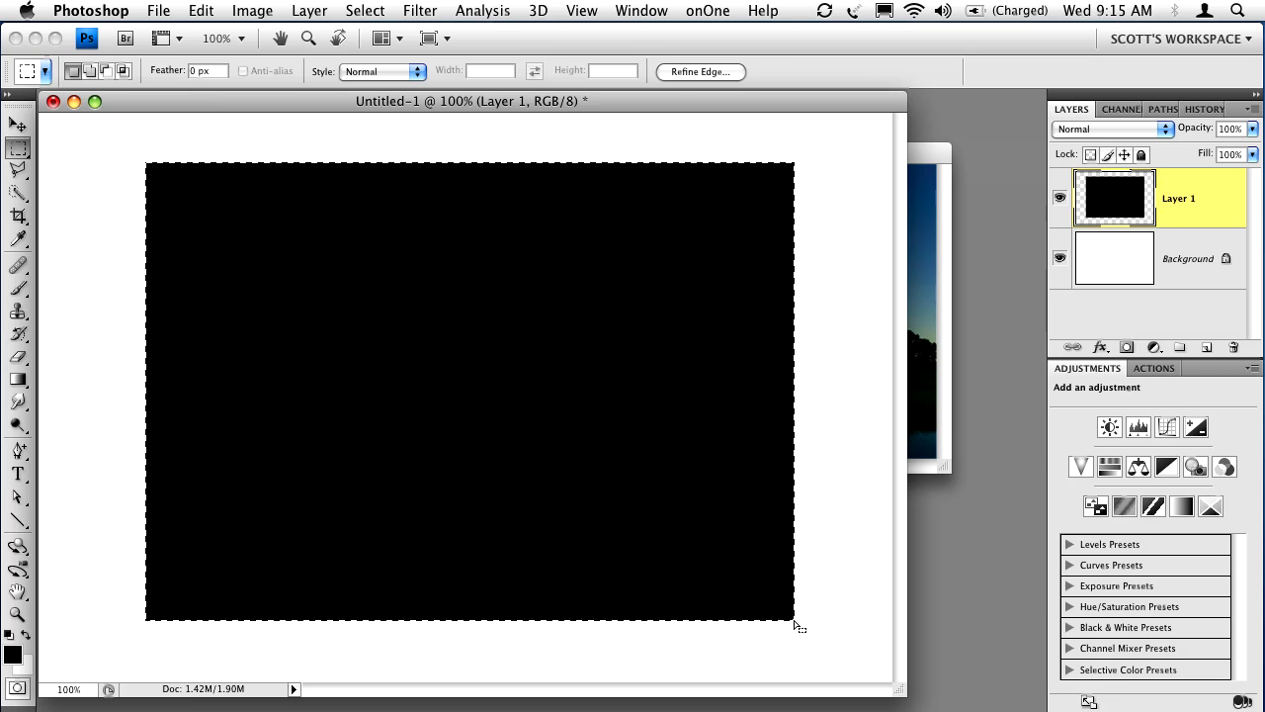
{"action": "left_click", "coordinate": [798, 626]}
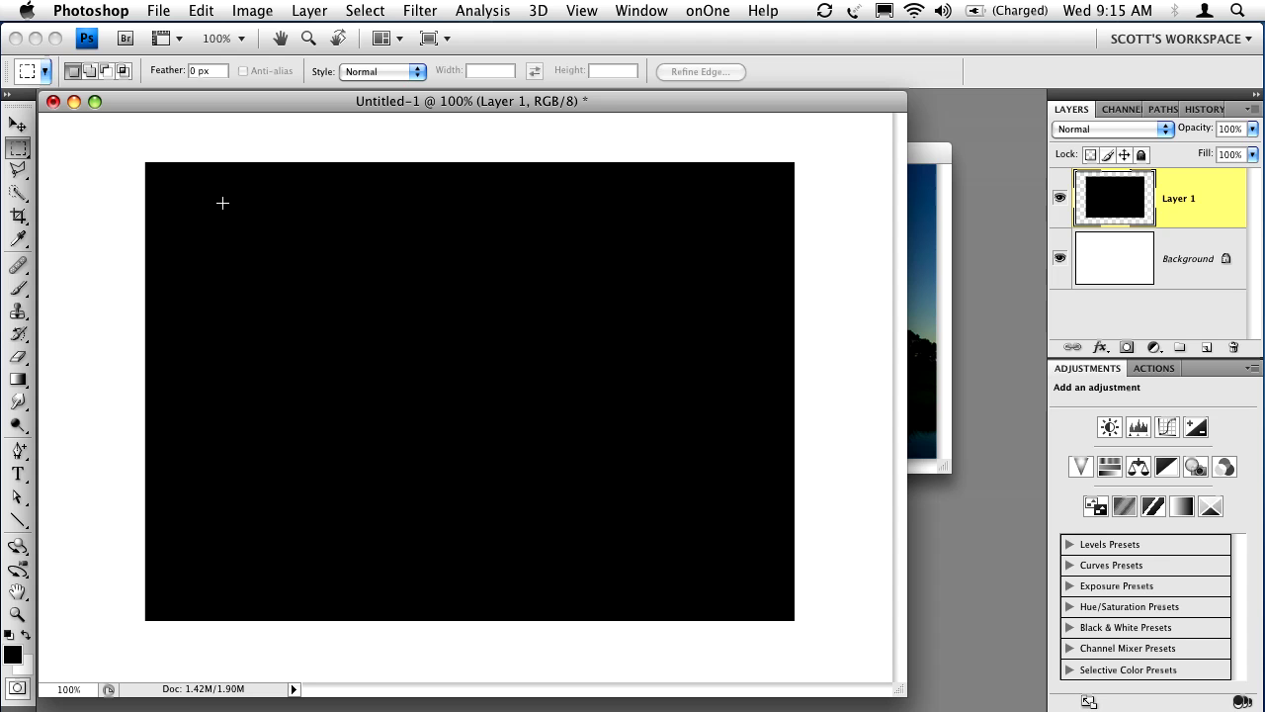
Delete a smaller inner rectangle to leave a thick black border.
{"action": "left_click_drag", "start_coordinate": [511, 528], "coordinate": [762, 592]}
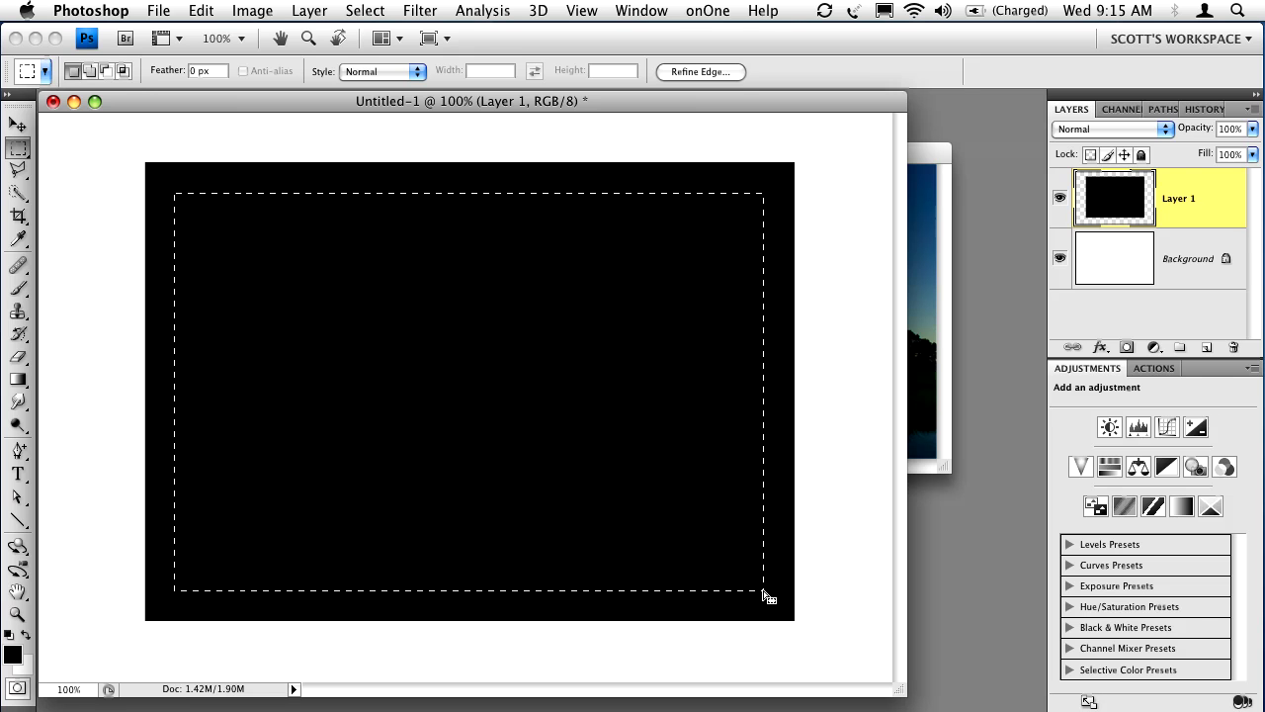
{"action": "key", "text": "Delete"}
{"action": "key", "text": "super+d"}
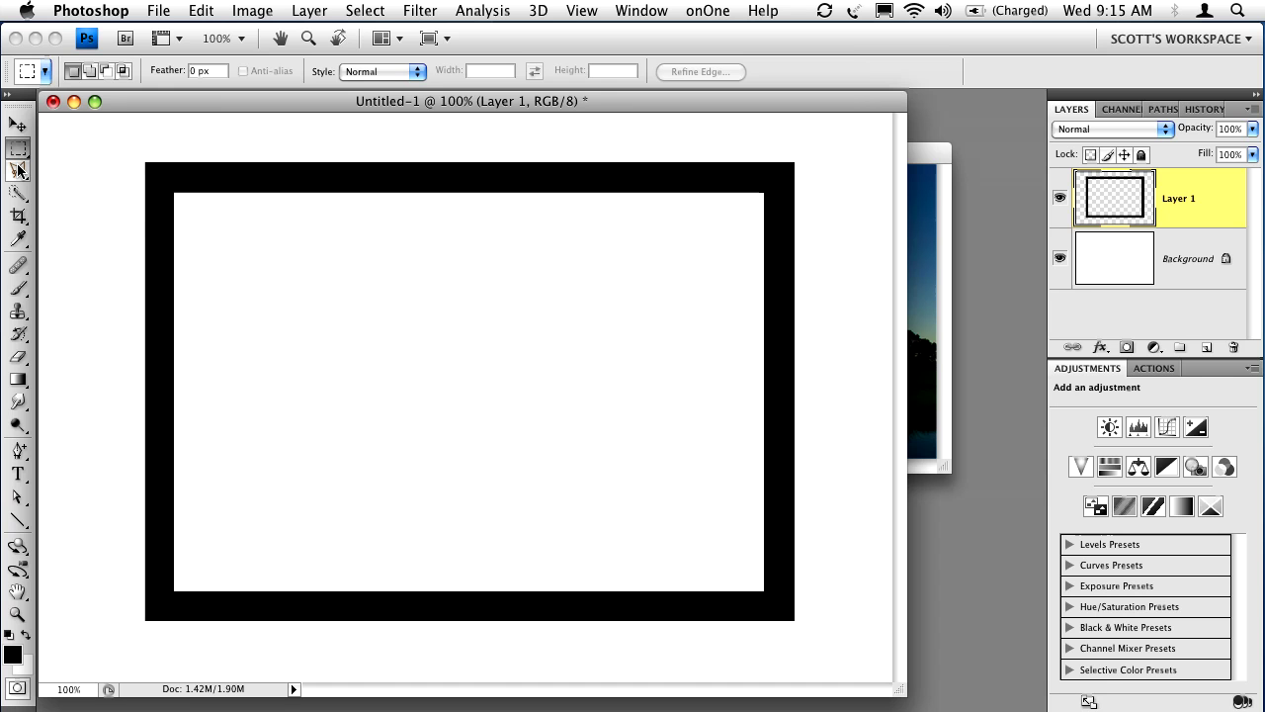
{"action": "left_click_drag", "start_coordinate": [18, 170], "coordinate": [88, 186]}
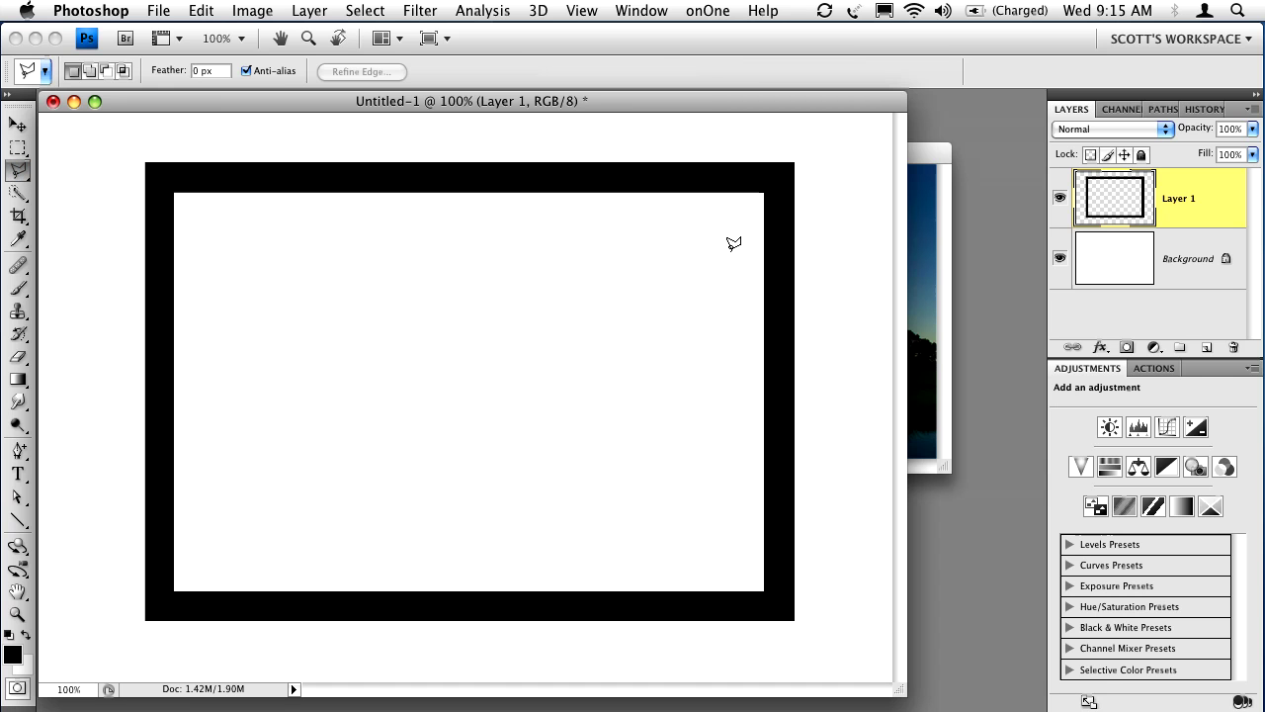
Outline the frame's right edge with a diagonal at the top corner, intersected with Layer 1's pixels.
{"action": "left_click", "coordinate": [816, 145]}
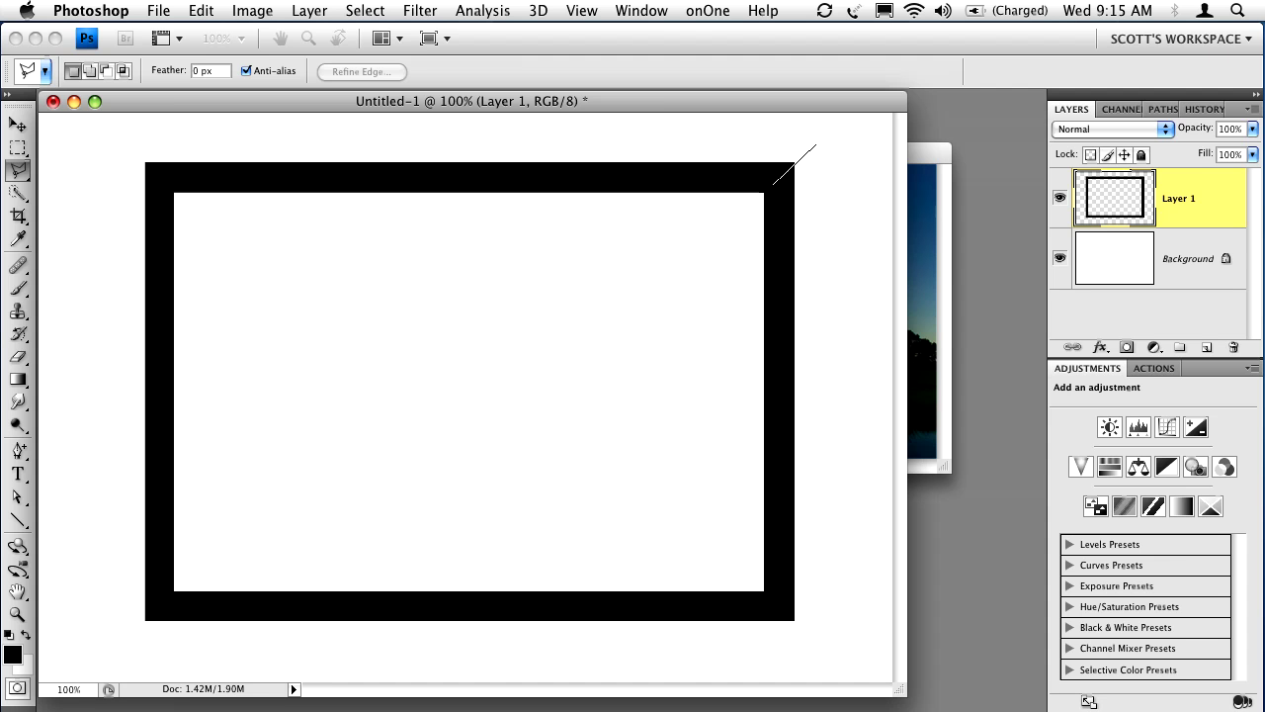
{"action": "left_click", "coordinate": [732, 221]}
{"action": "left_click", "coordinate": [735, 441]}
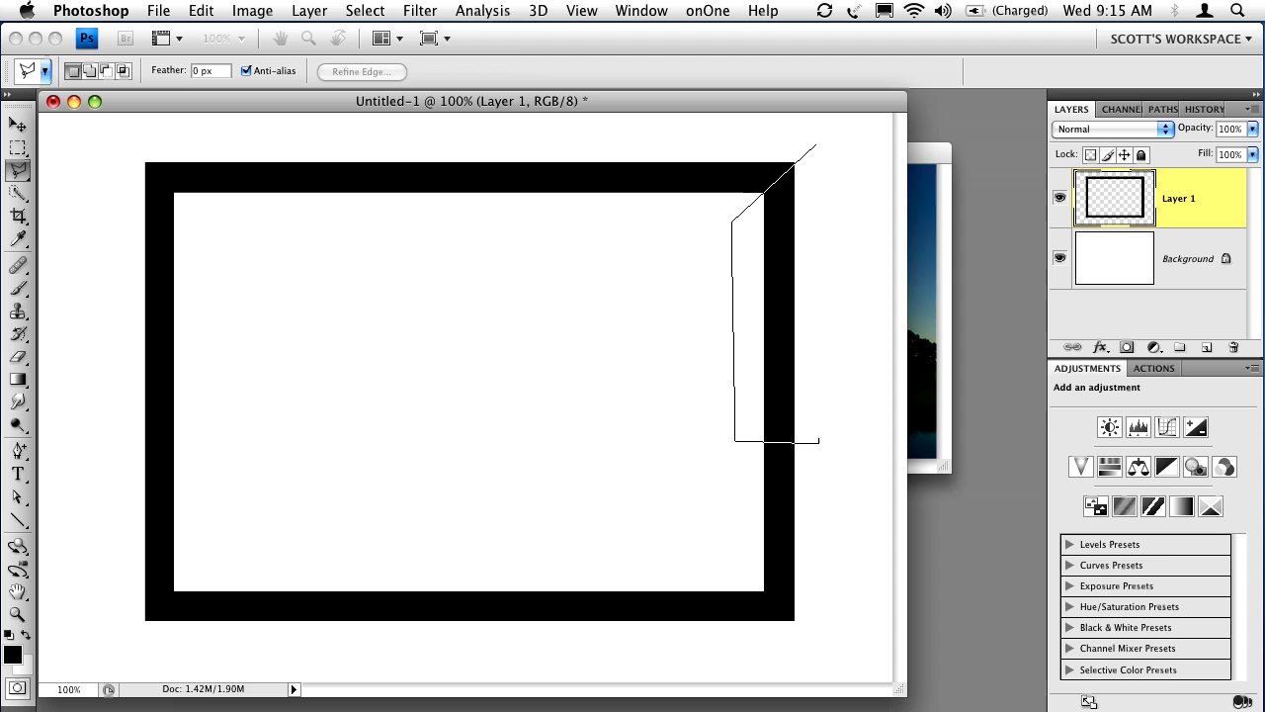
{"action": "left_click", "coordinate": [820, 441]}
{"action": "double_click", "coordinate": [819, 144]}
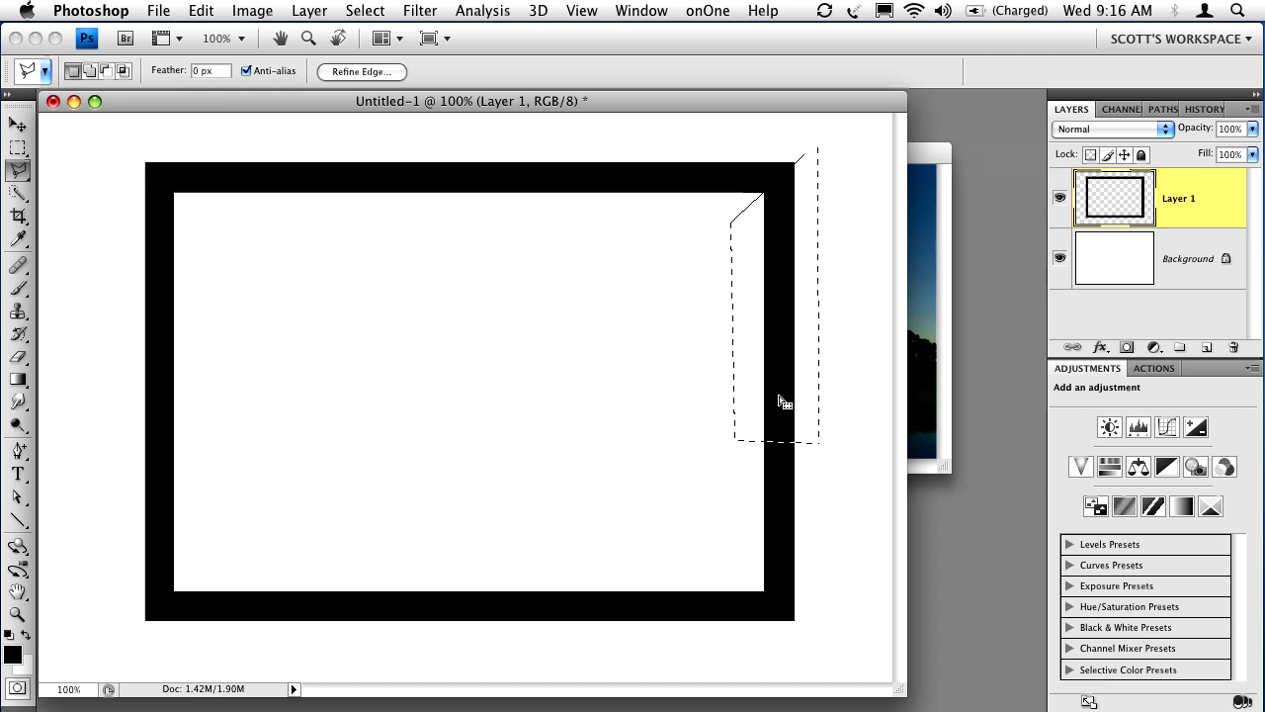
{"action": "key", "text": "shift"}
{"action": "key", "text": "shift+alt"}
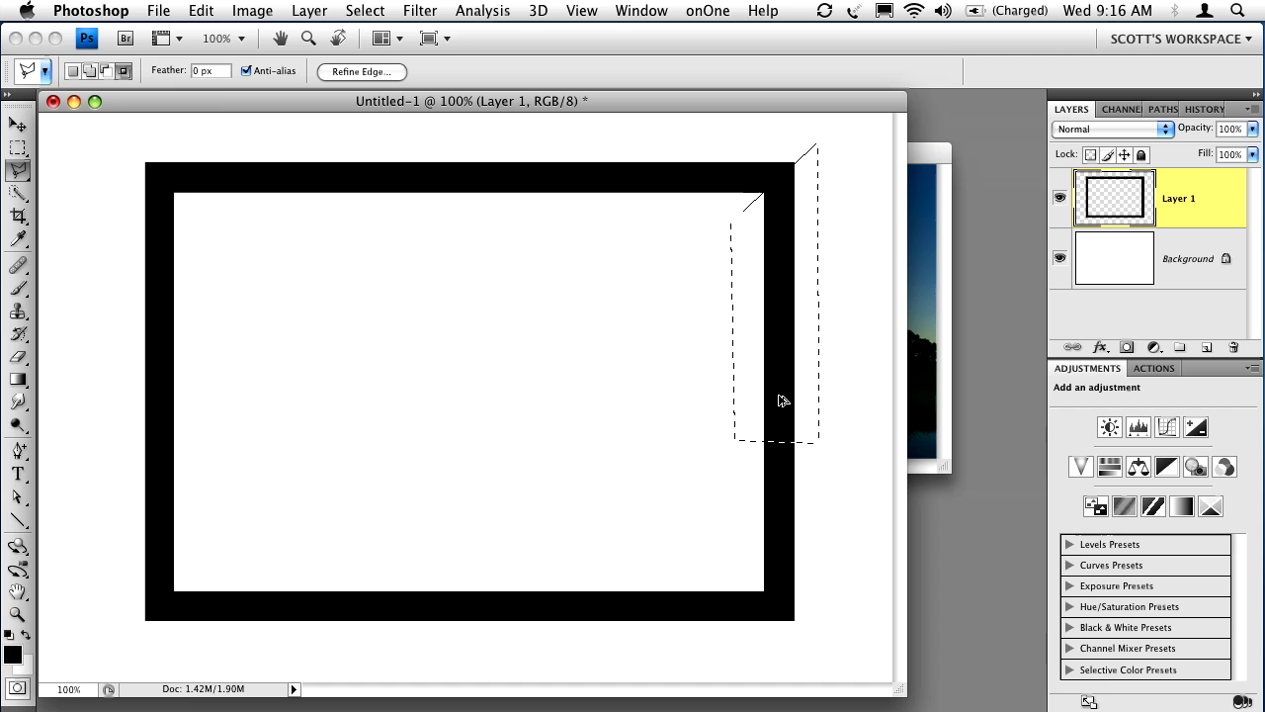
{"action": "left_click", "coordinate": [1123, 205], "text": "alt+shift+super"}
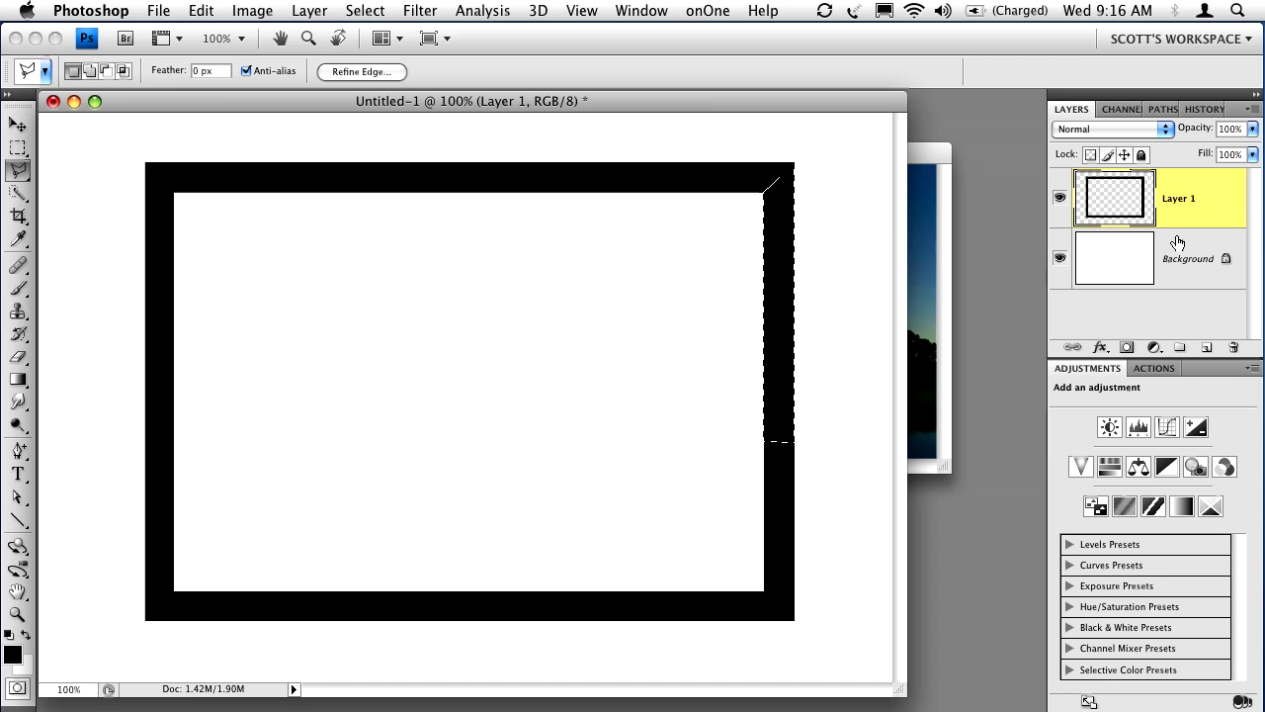
On a new layer, paint a white-to-black gradient up the right edge at 40% opacity.
{"action": "left_click", "coordinate": [1206, 349]}
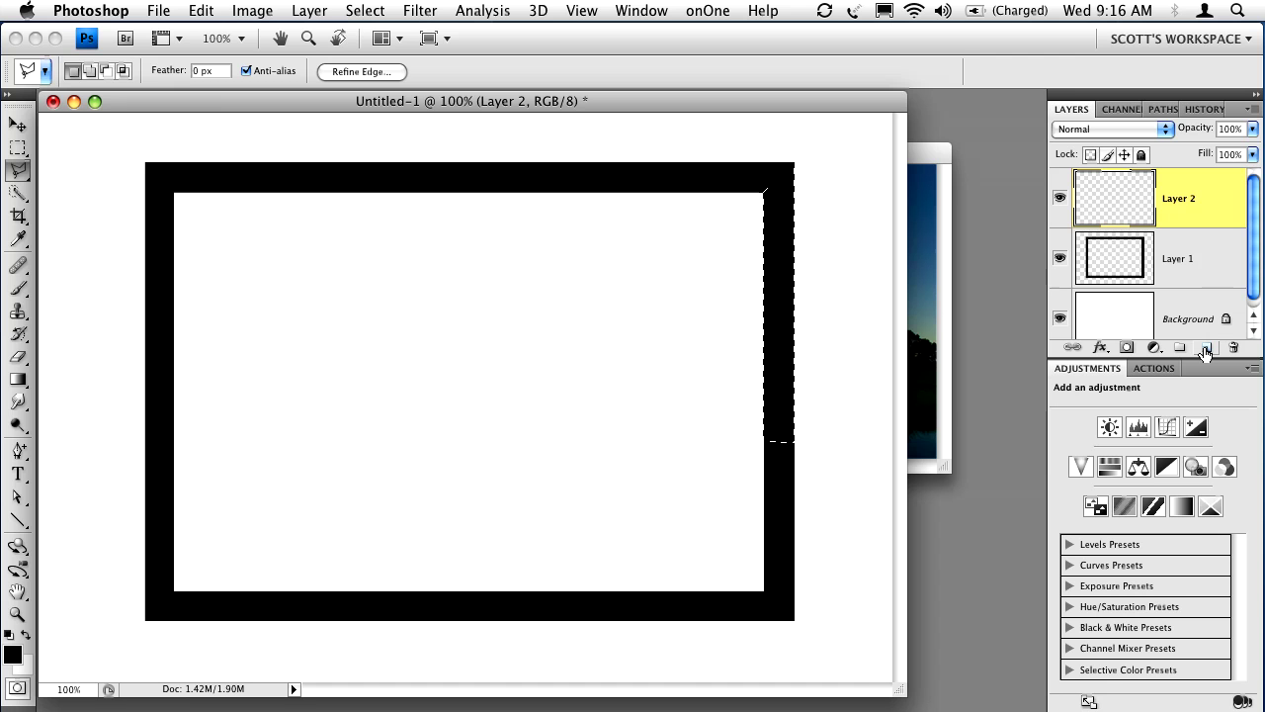
{"action": "left_click", "coordinate": [19, 383]}
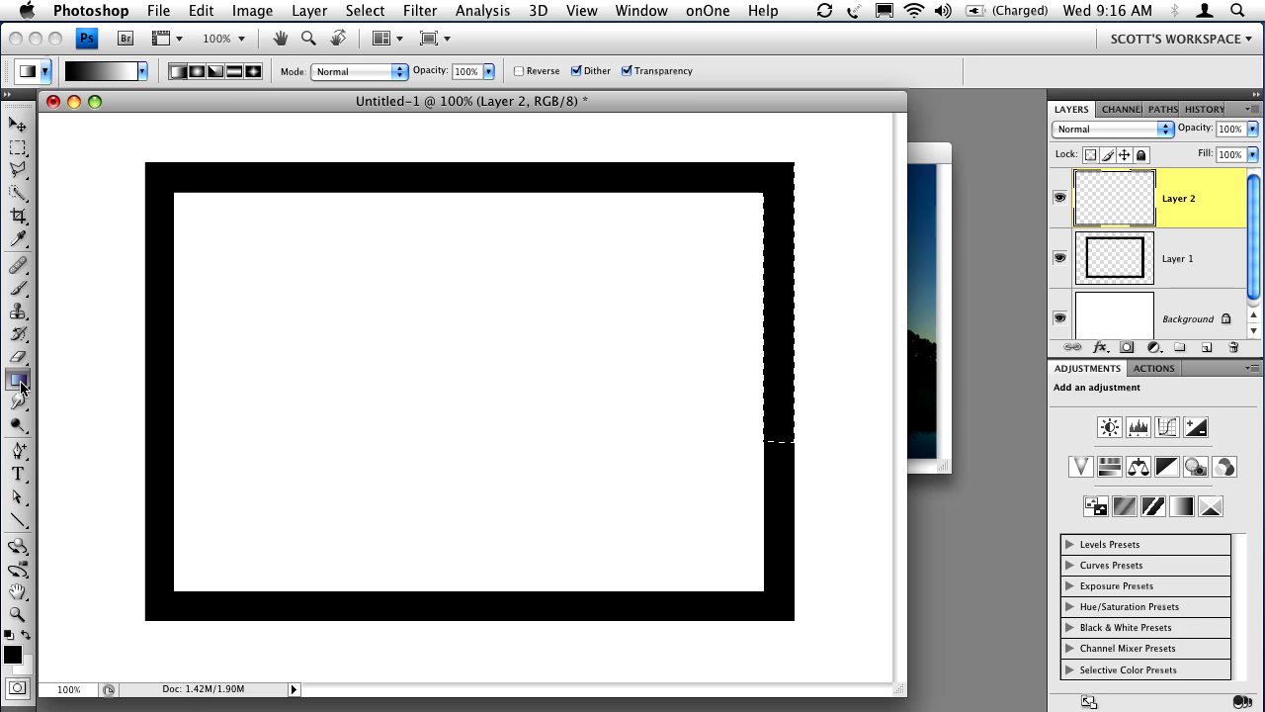
{"action": "left_click", "coordinate": [141, 75]}
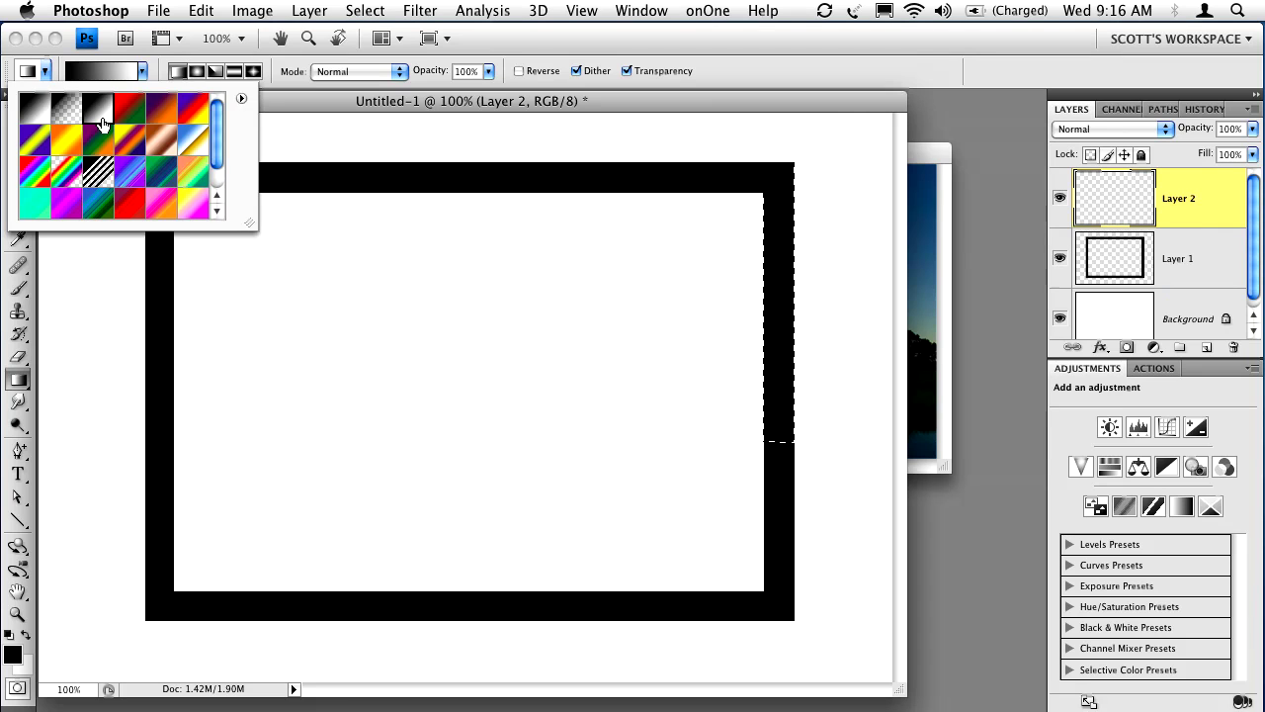
{"action": "left_click", "coordinate": [158, 67]}
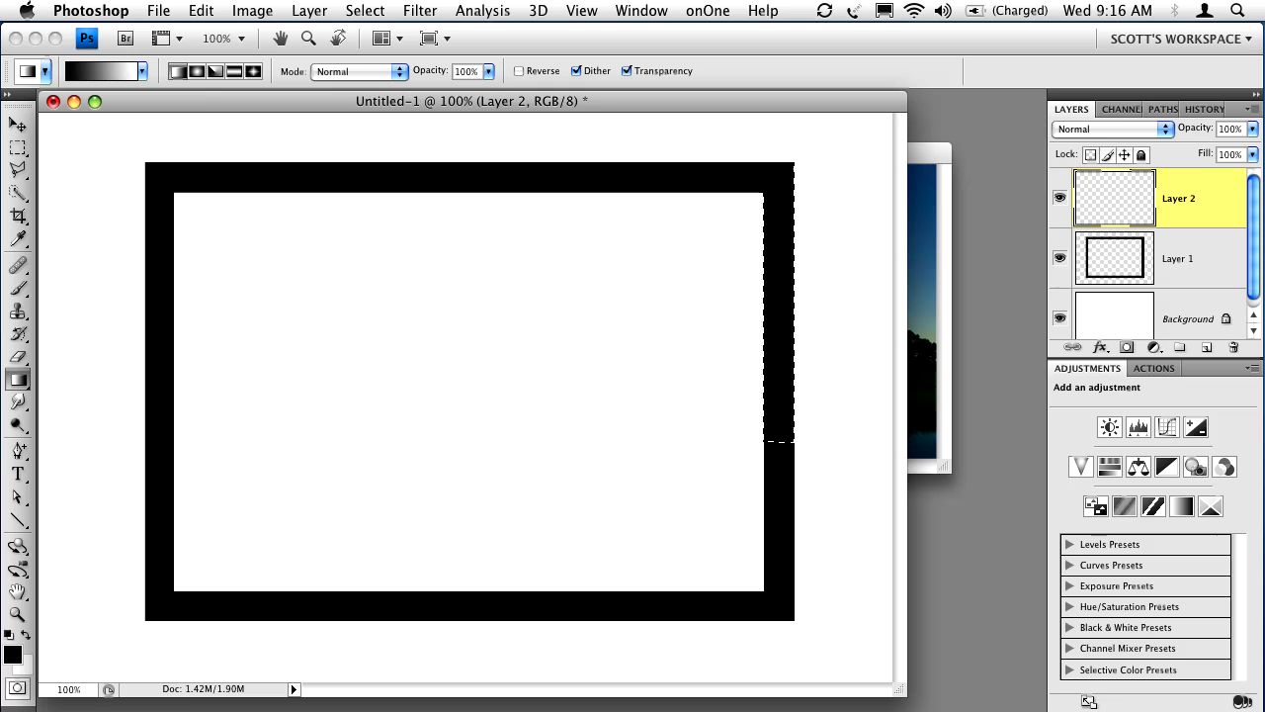
{"action": "left_click_drag", "start_coordinate": [779, 493], "coordinate": [778, 327]}
{"action": "left_click_drag", "start_coordinate": [779, 127], "coordinate": [780, 126]}
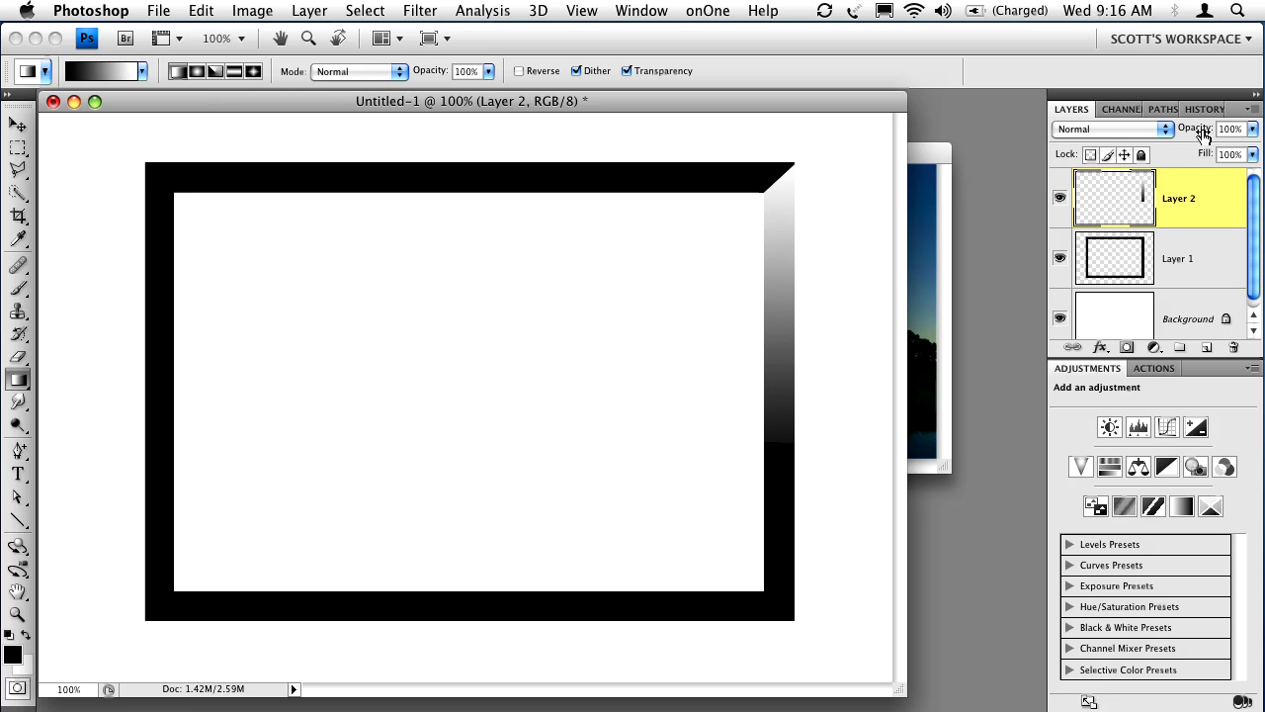
{"action": "left_click_drag", "start_coordinate": [1203, 134], "coordinate": [1142, 153]}
Delete the gradient from the lower part of the right edge.
{"action": "key", "text": "m"}
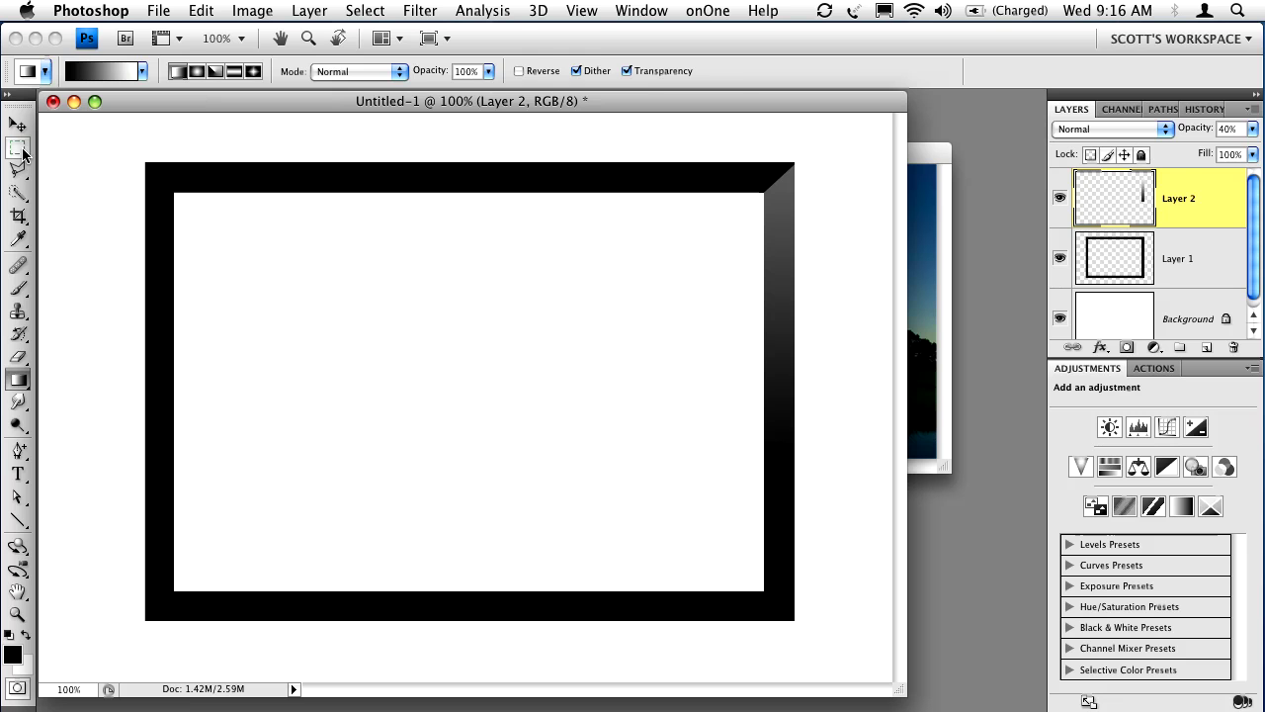
{"action": "left_click_drag", "start_coordinate": [834, 519], "coordinate": [835, 520]}
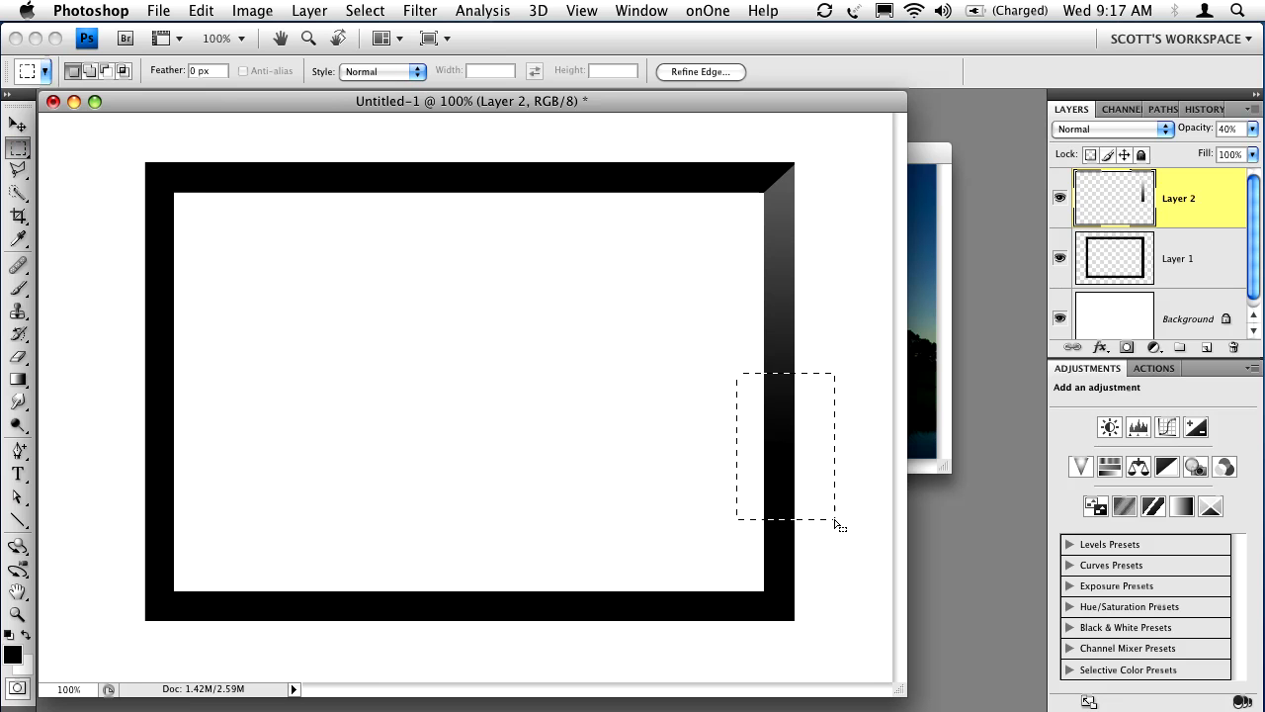
{"action": "key", "text": "BackSpace"}
{"action": "key", "text": "super+d"}
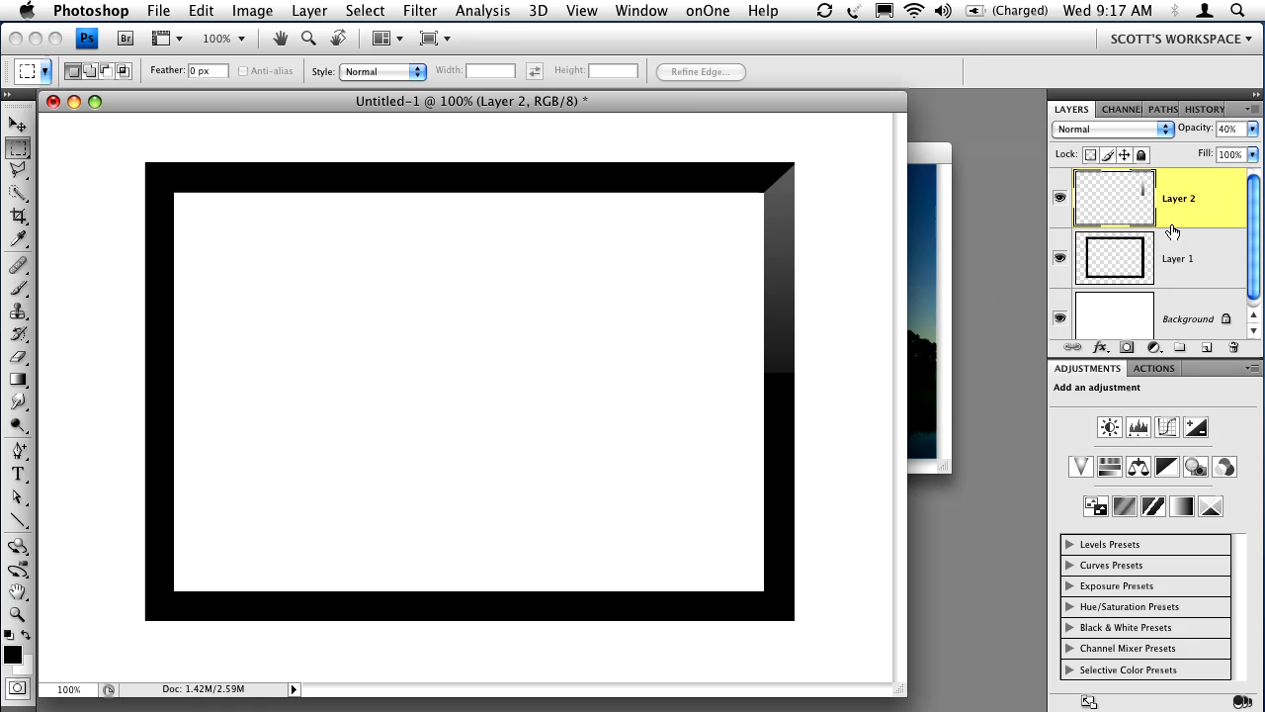
On Layer 1, select the top edge's left portion, mitred at the top-left corner, limited to frame pixels.
{"action": "left_click", "coordinate": [1200, 262]}
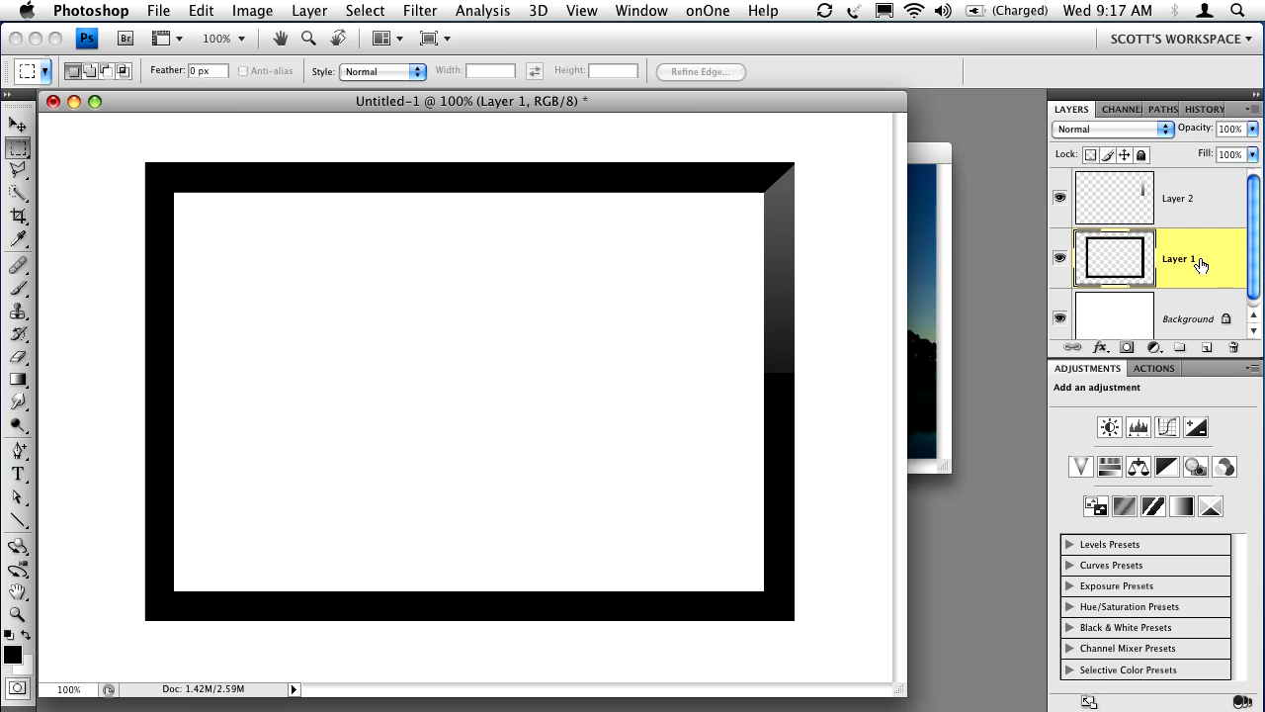
{"action": "double_click", "coordinate": [1088, 367]}
{"action": "left_click", "coordinate": [1150, 263], "text": "super"}
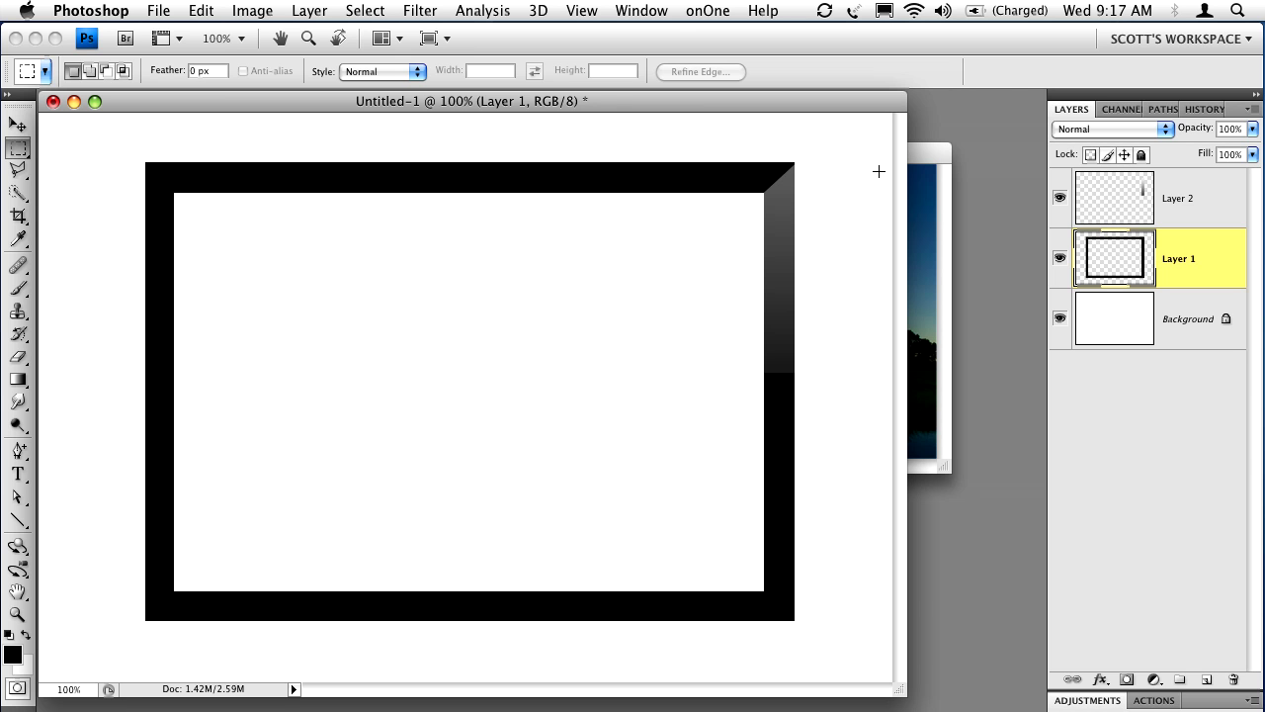
{"action": "left_click_drag", "start_coordinate": [27, 175], "coordinate": [65, 184]}
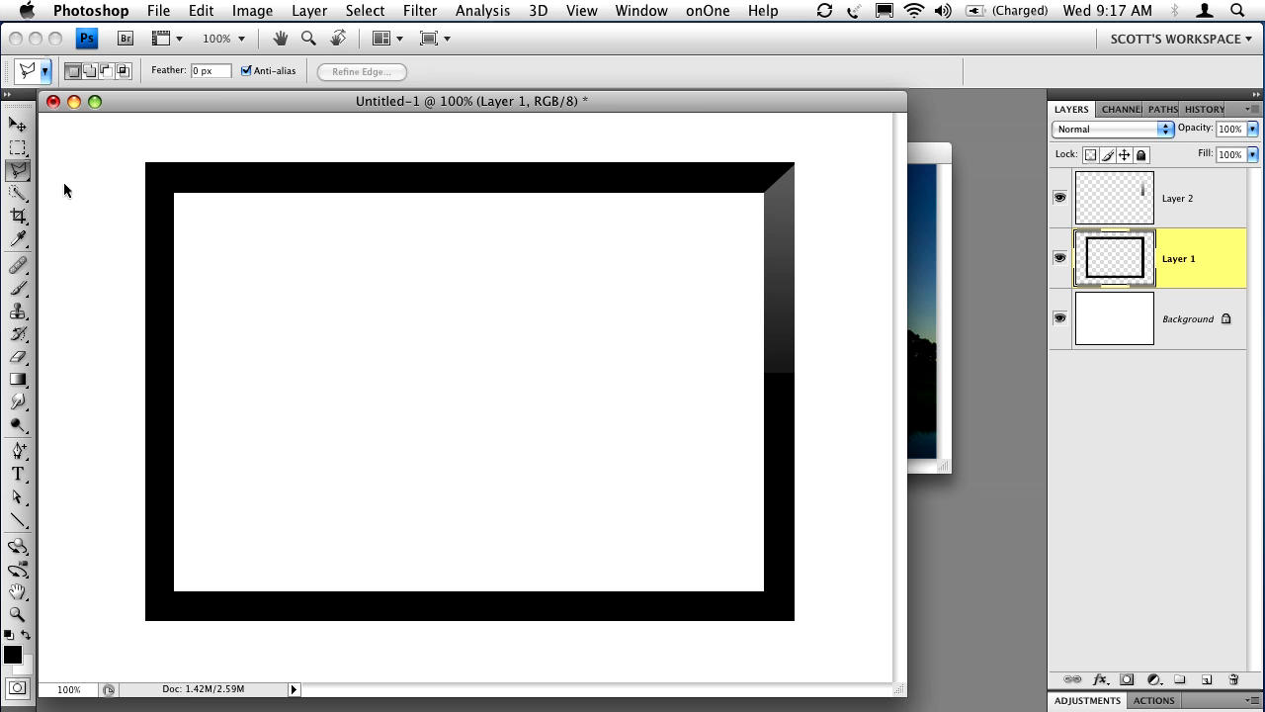
{"action": "left_click", "coordinate": [134, 150]}
{"action": "left_click", "coordinate": [192, 213]}
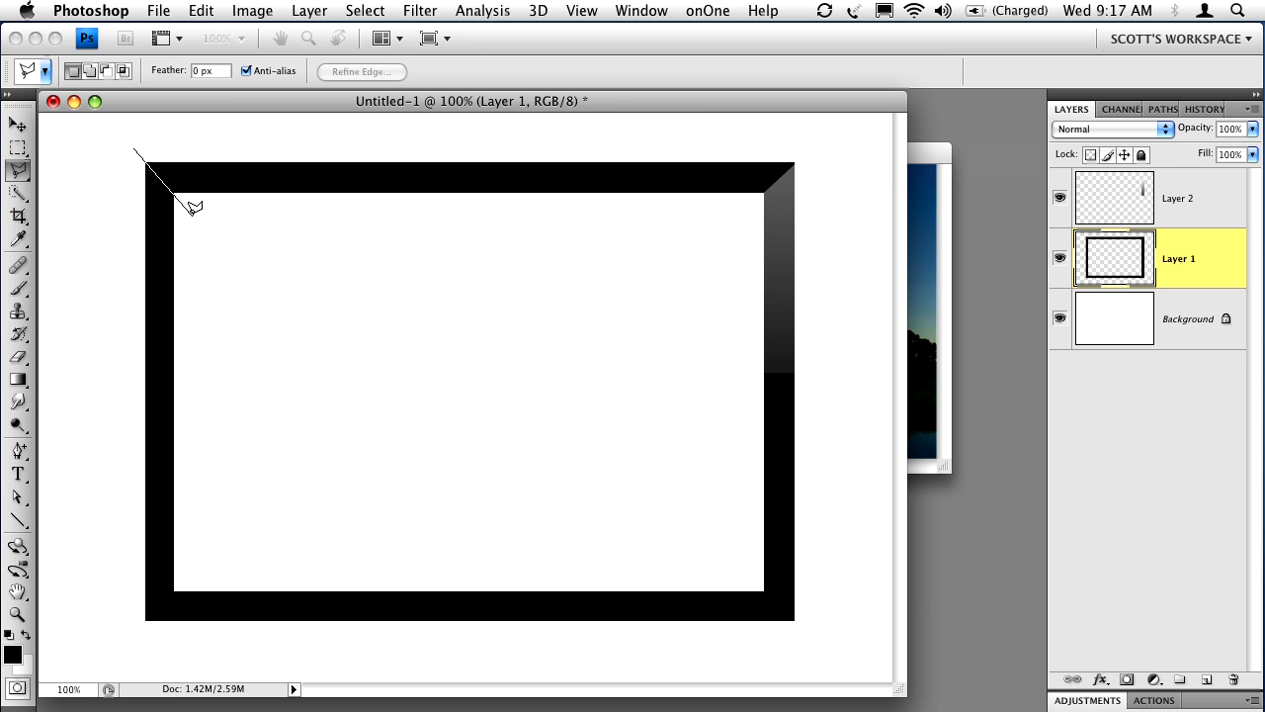
{"action": "left_click", "coordinate": [458, 213]}
{"action": "left_click", "coordinate": [455, 140]}
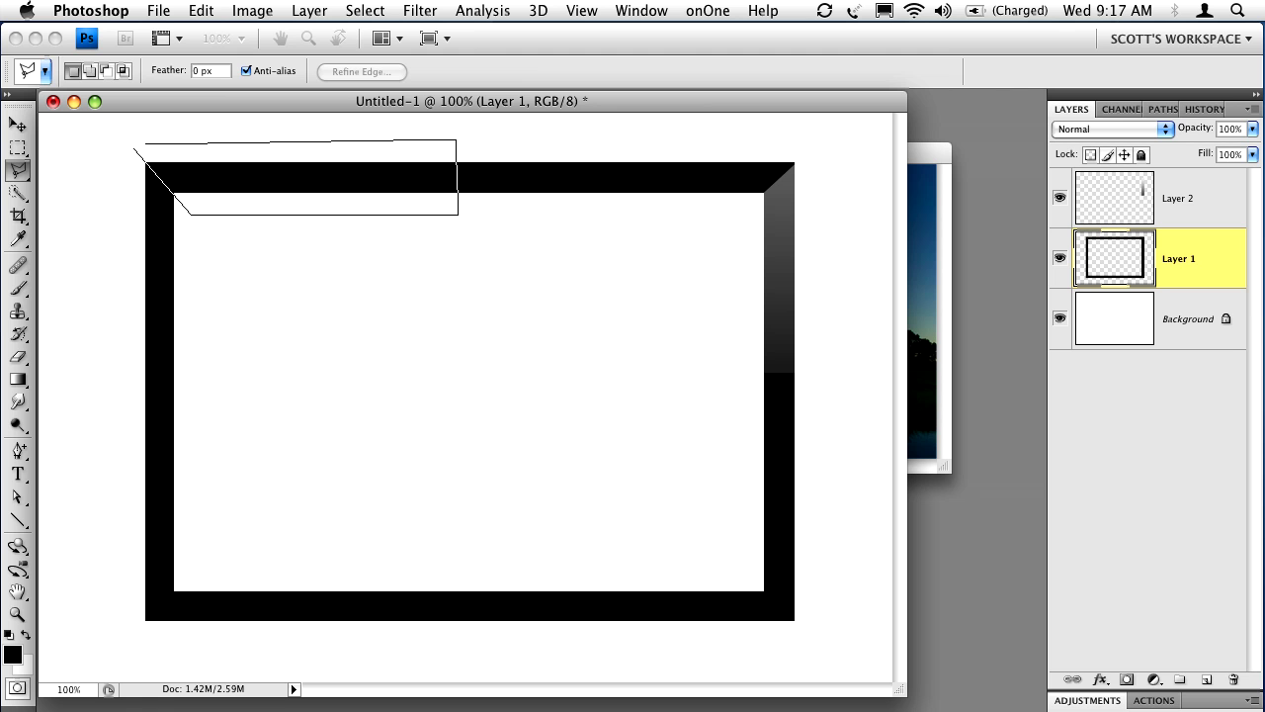
{"action": "left_click", "coordinate": [135, 149]}
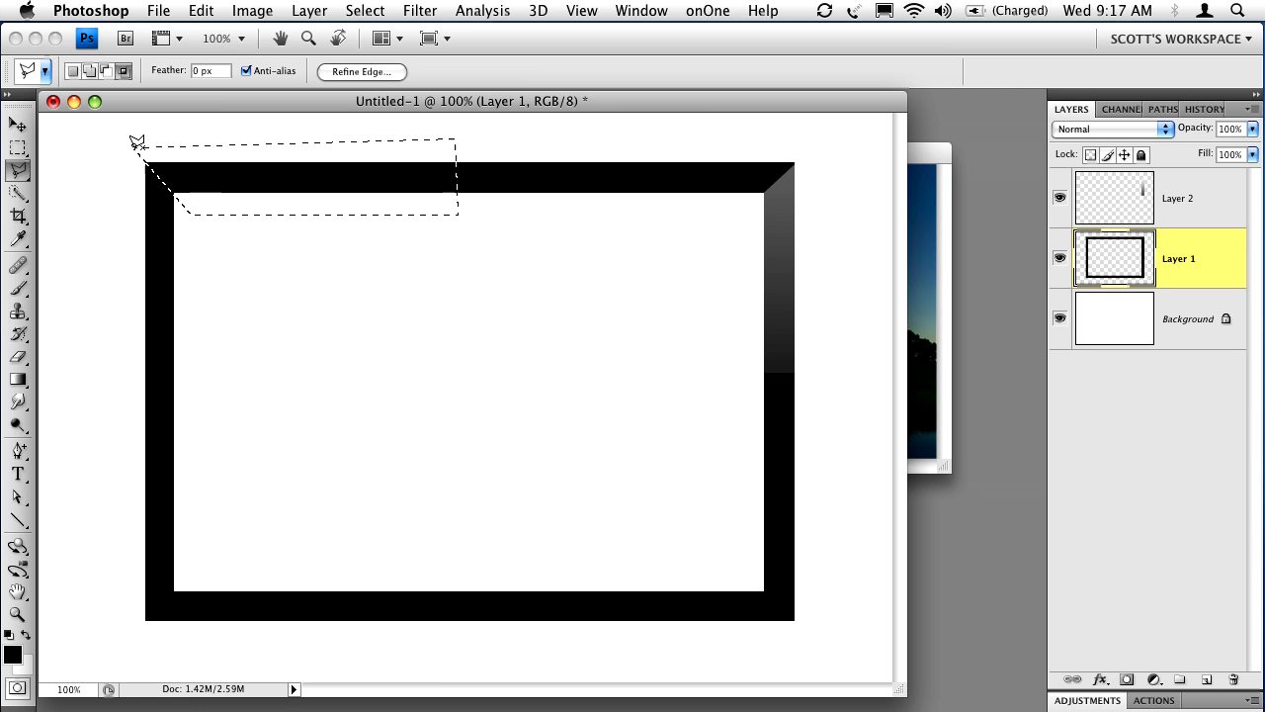
{"action": "left_click", "coordinate": [1115, 261], "text": "alt+shift+super"}
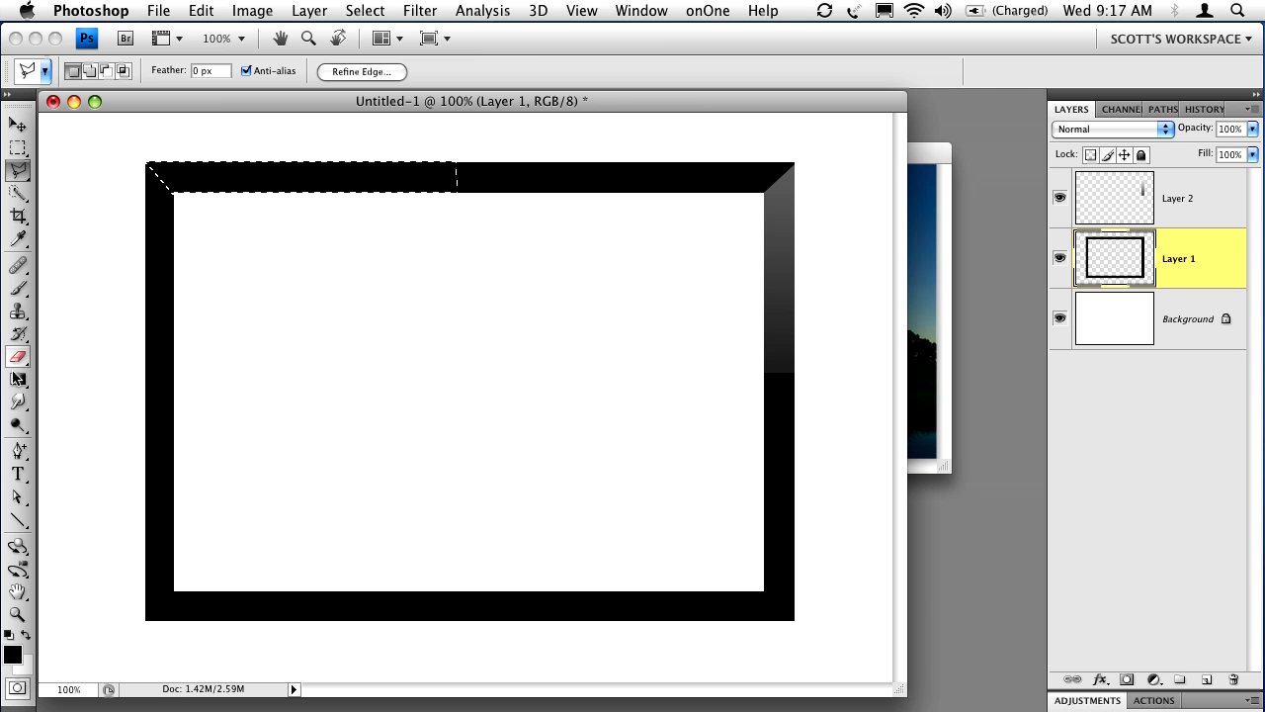
{"action": "left_click", "coordinate": [18, 379]}
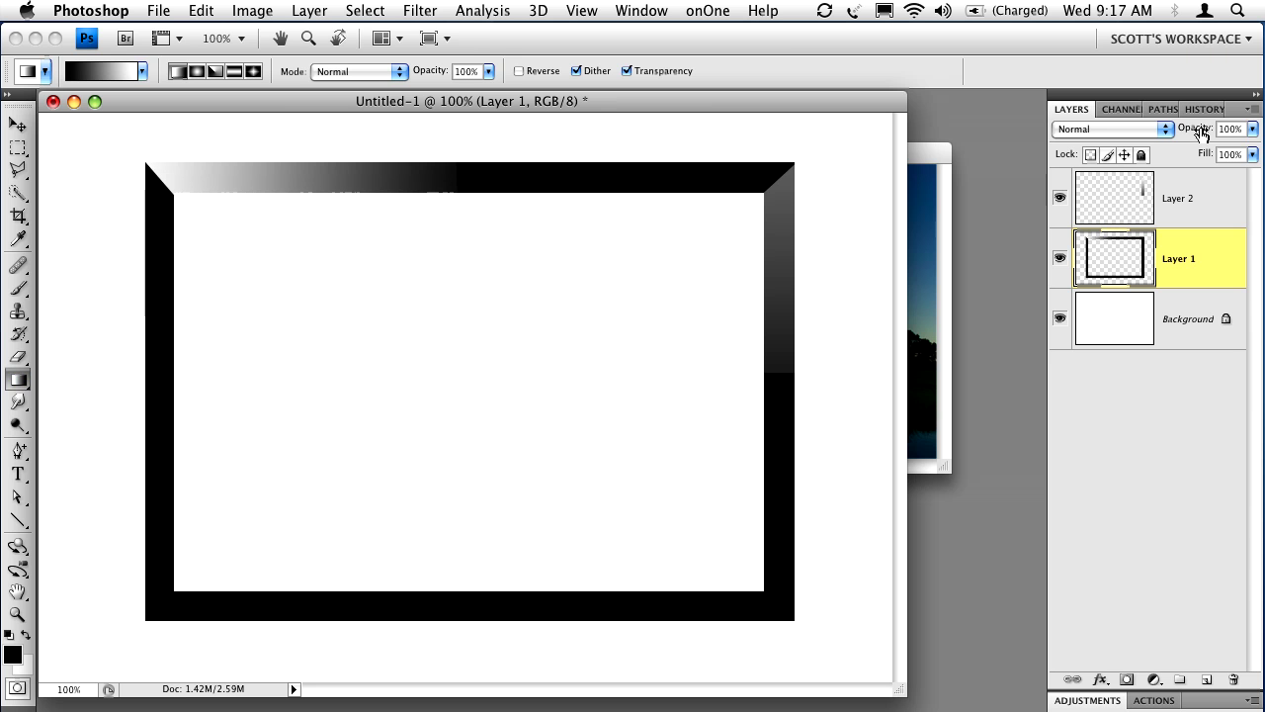
Undo the gradient on Layer 1's top-left strip and add an empty layer above the frame.
{"action": "left_click_drag", "start_coordinate": [1197, 128], "coordinate": [1224, 135]}
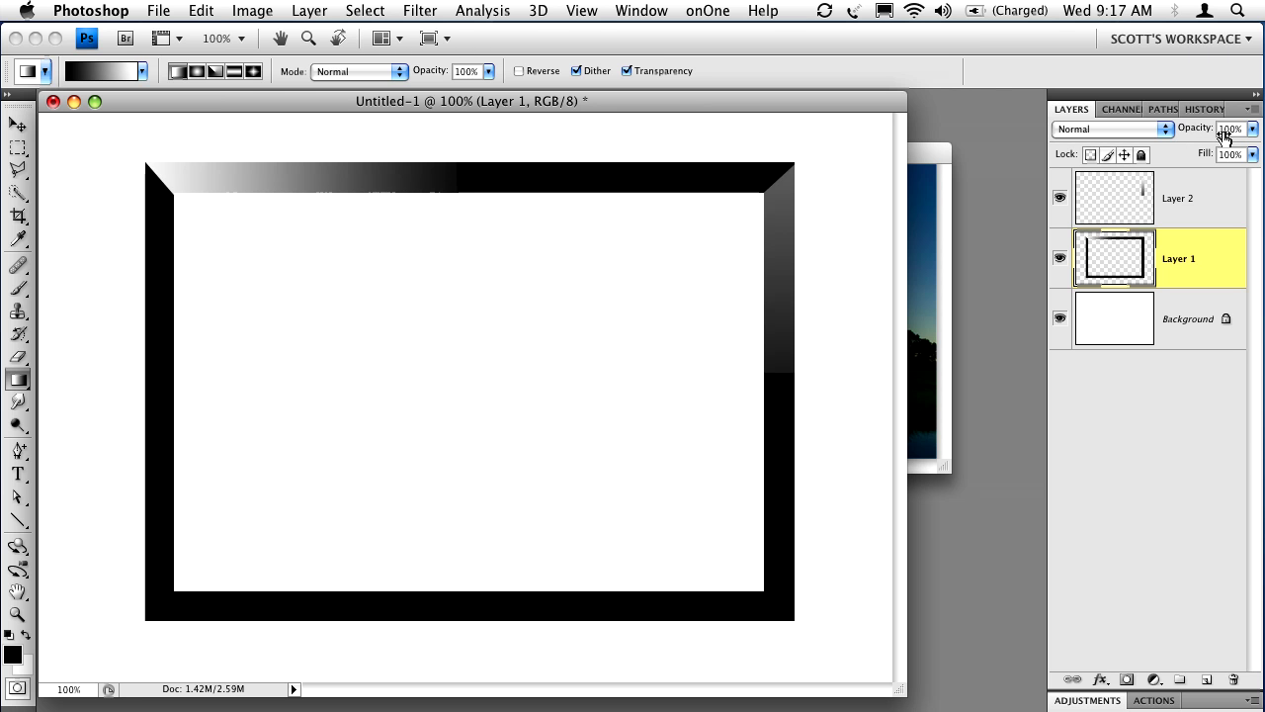
{"action": "key", "text": "super+h"}
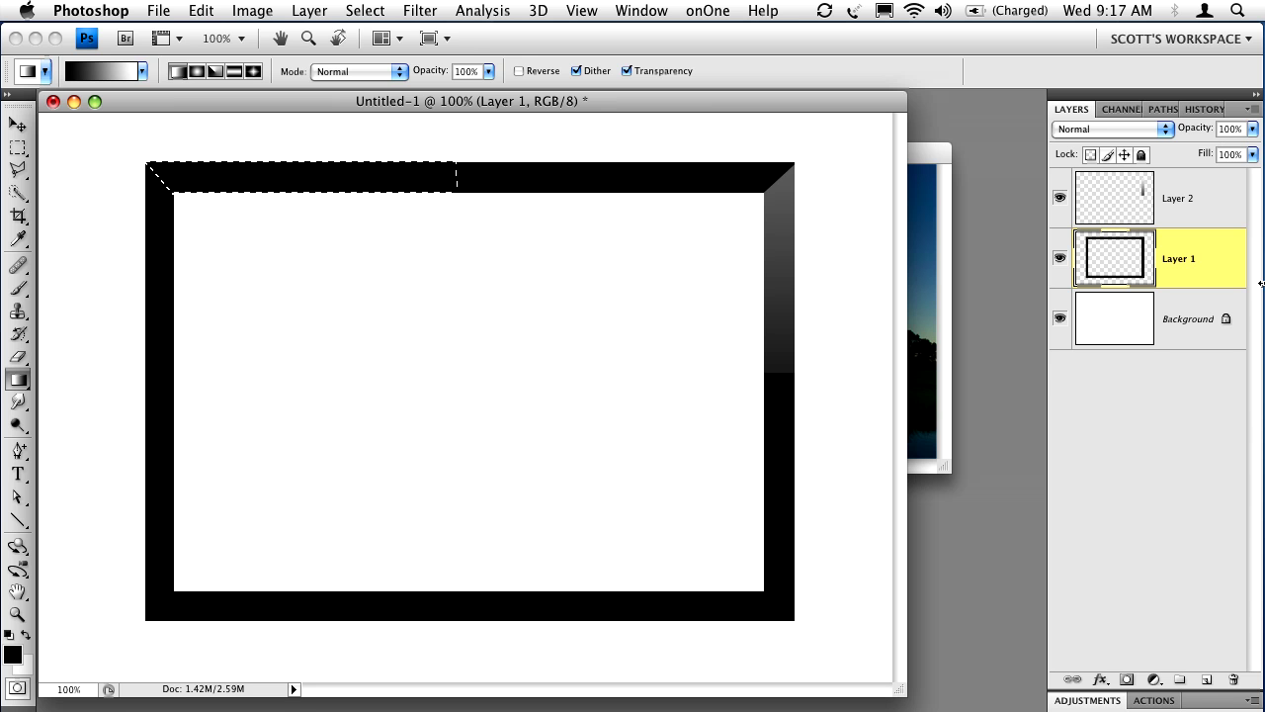
{"action": "left_click", "coordinate": [1206, 681]}
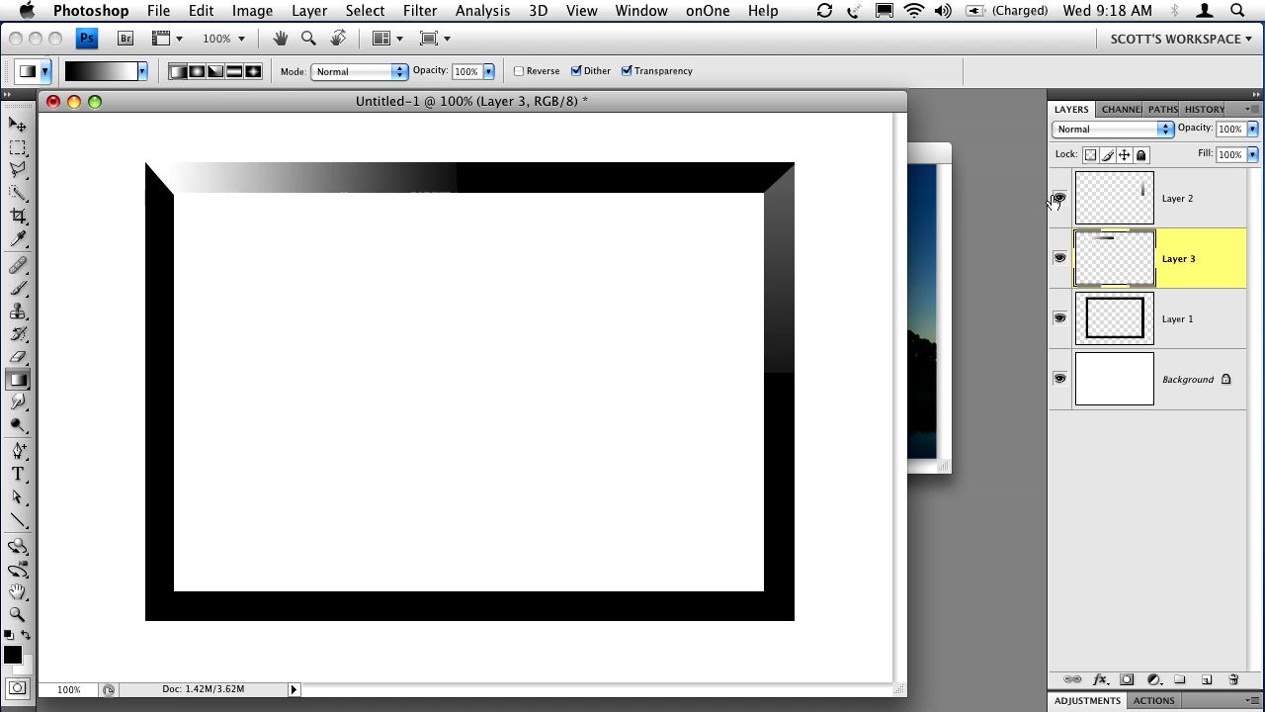
Fade Layer 3's top-edge gradient to 46% opacity, then make Layer 1 active.
{"action": "left_click_drag", "start_coordinate": [1206, 135], "coordinate": [1152, 139]}
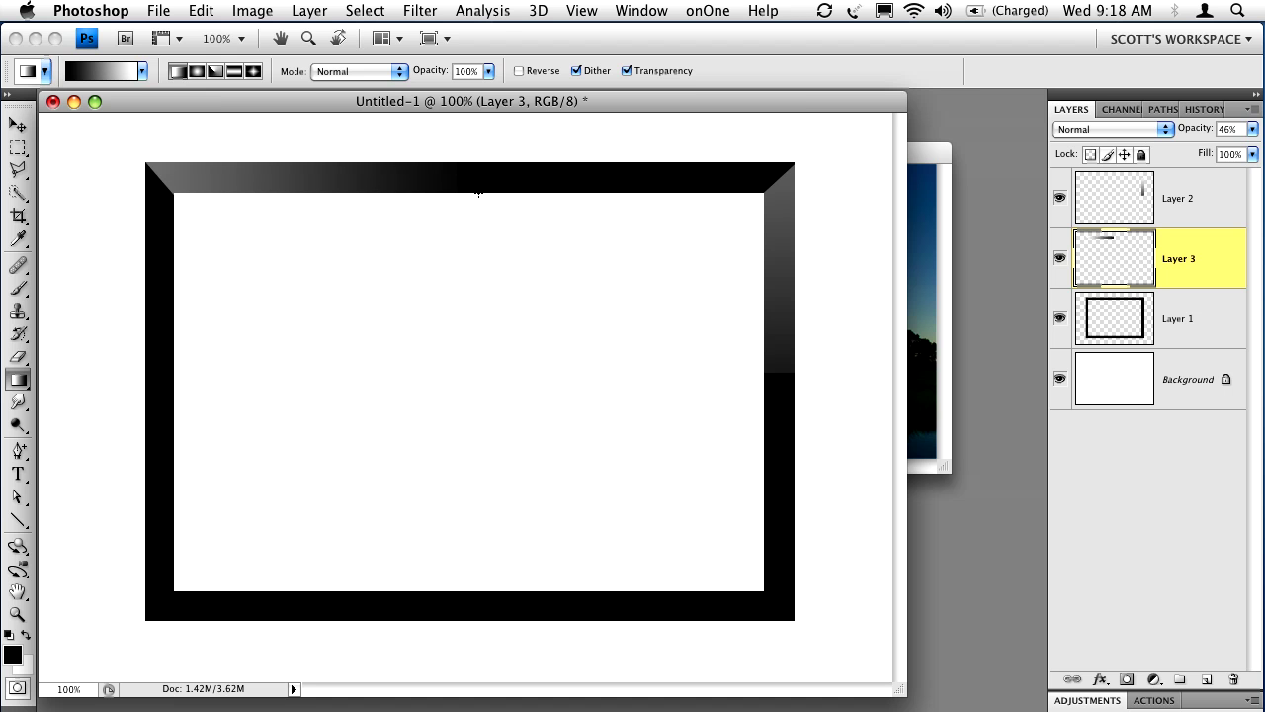
{"action": "left_click", "coordinate": [1112, 311]}
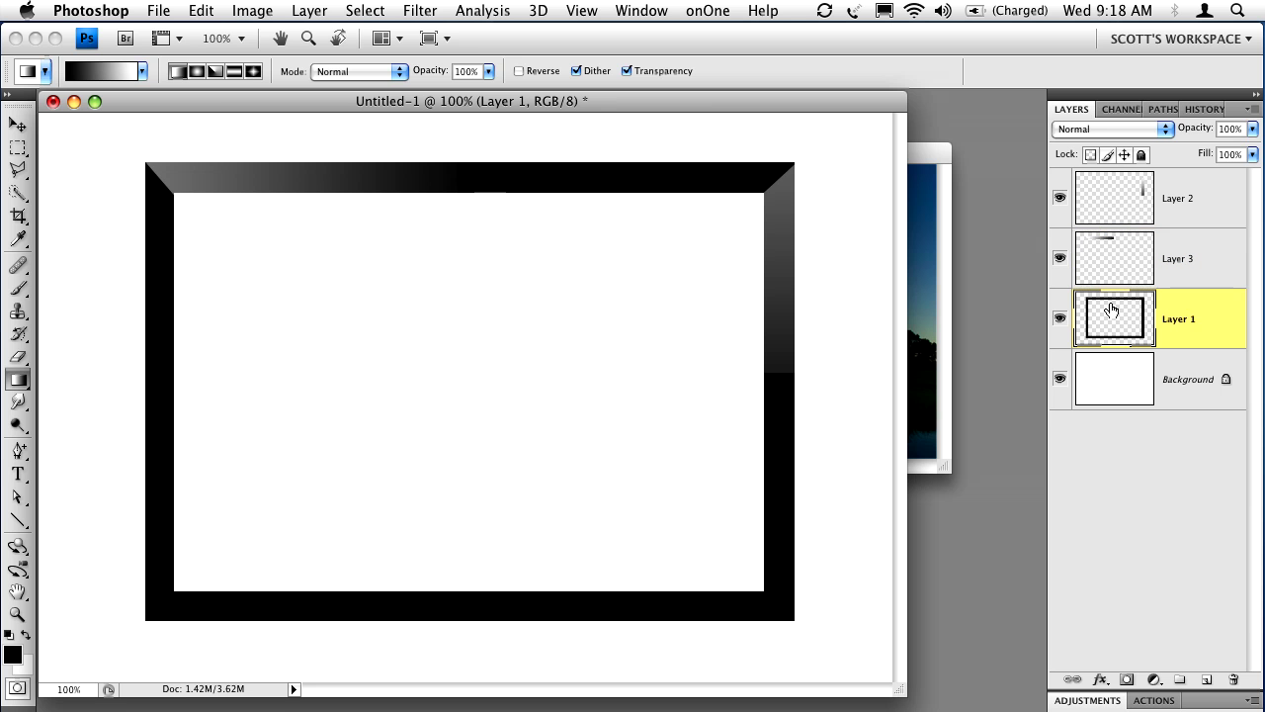
{"action": "left_click", "coordinate": [17, 170]}
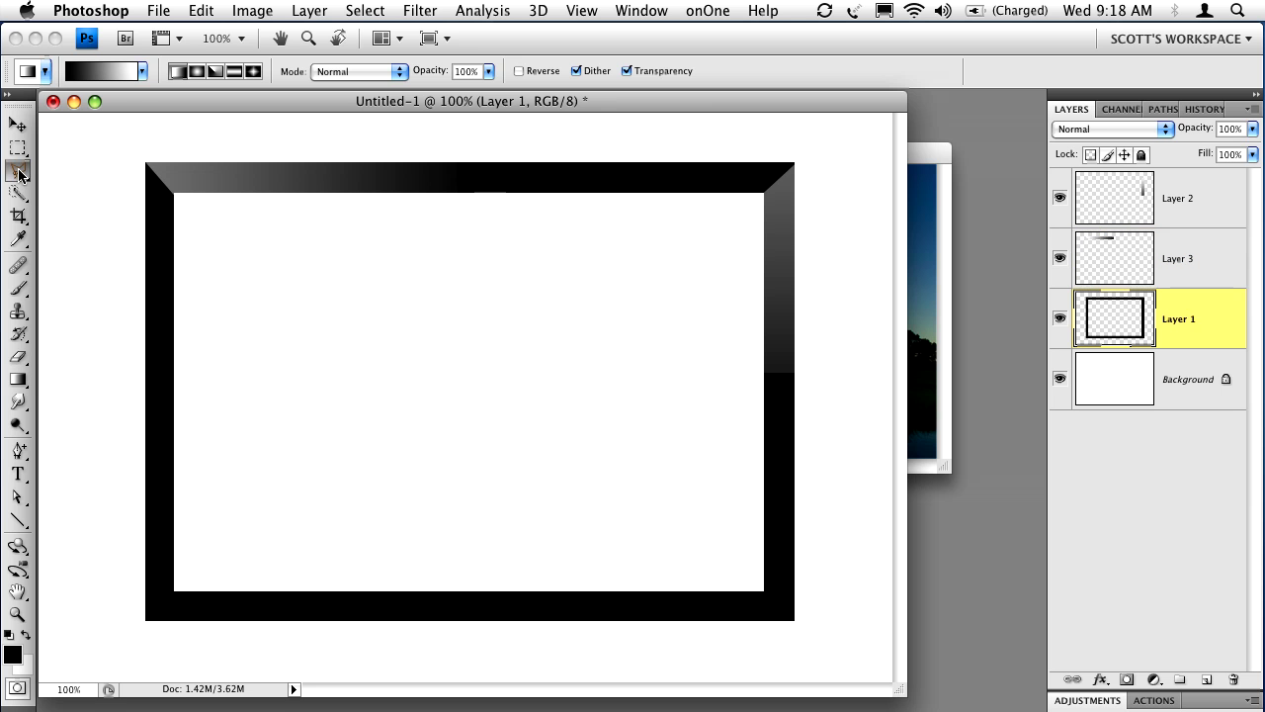
Select the upper part of the frame's left edge, mitred at the top-left corner, limited to Layer 1's pixels.
{"action": "left_click", "coordinate": [131, 148]}
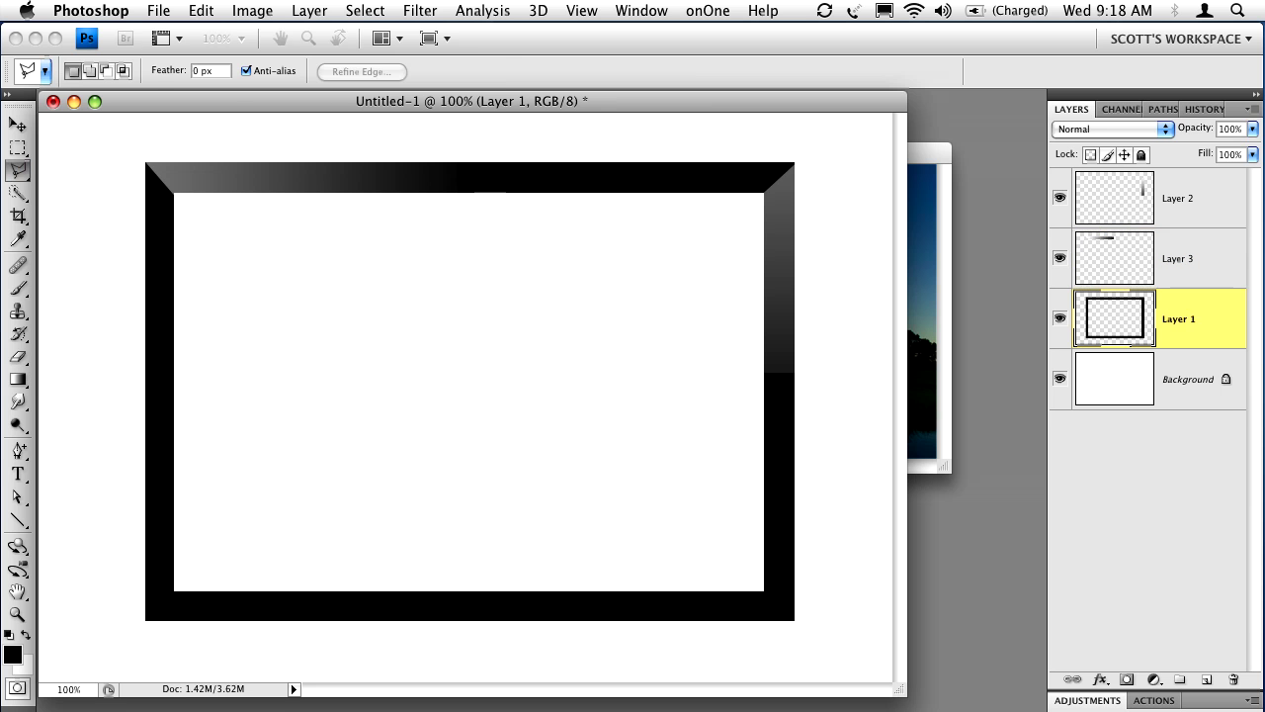
{"action": "left_click", "coordinate": [197, 218]}
{"action": "left_click", "coordinate": [197, 423]}
{"action": "left_click", "coordinate": [116, 424]}
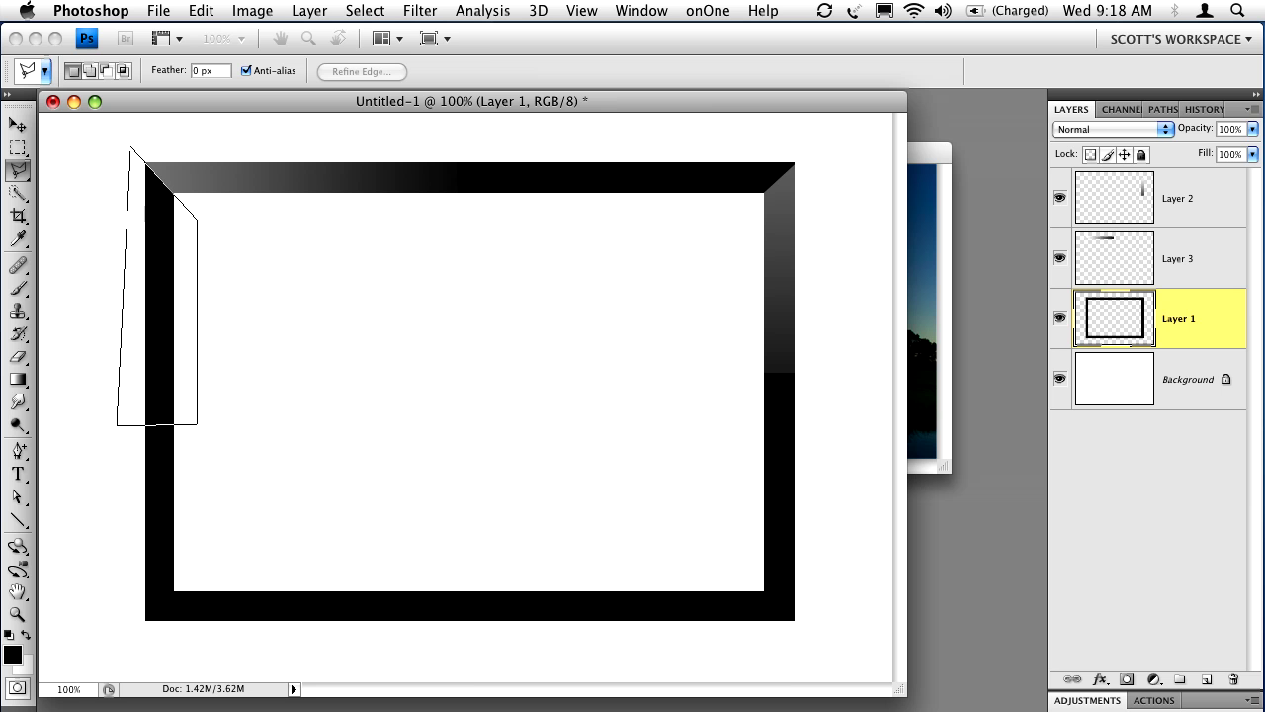
{"action": "left_click", "coordinate": [132, 147]}
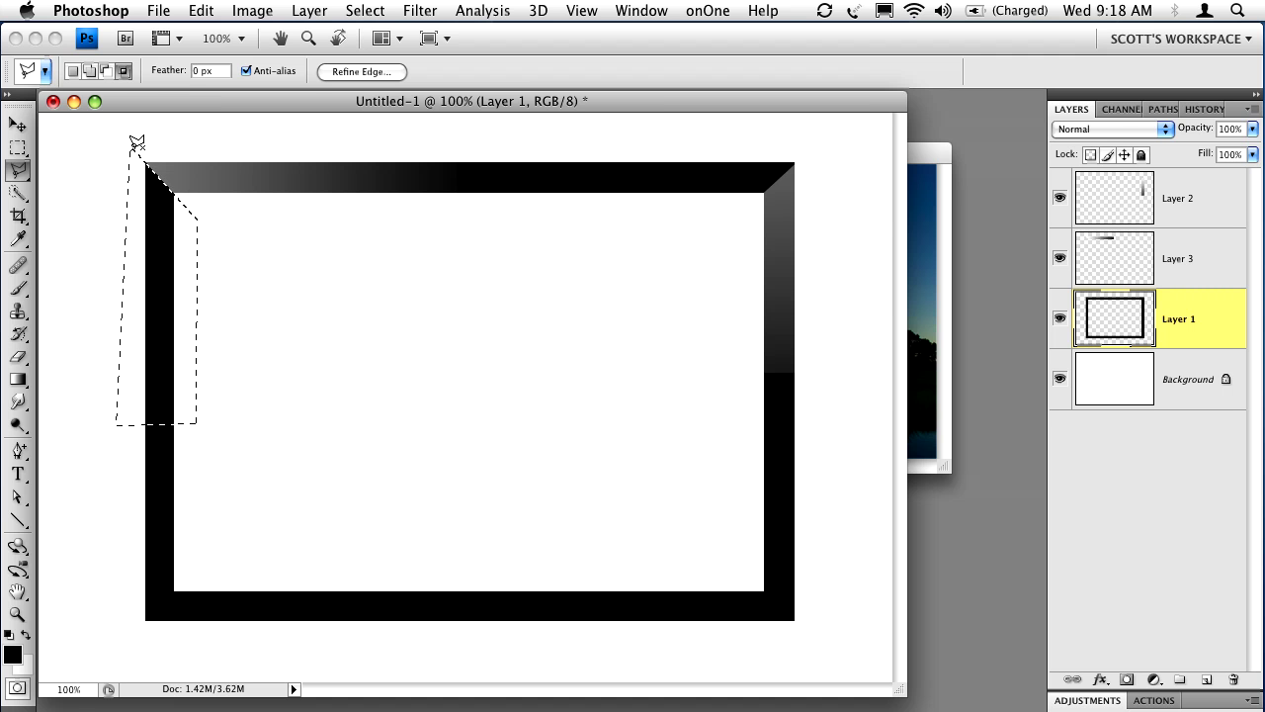
{"action": "left_click", "coordinate": [1109, 326], "text": "alt+shift+super"}
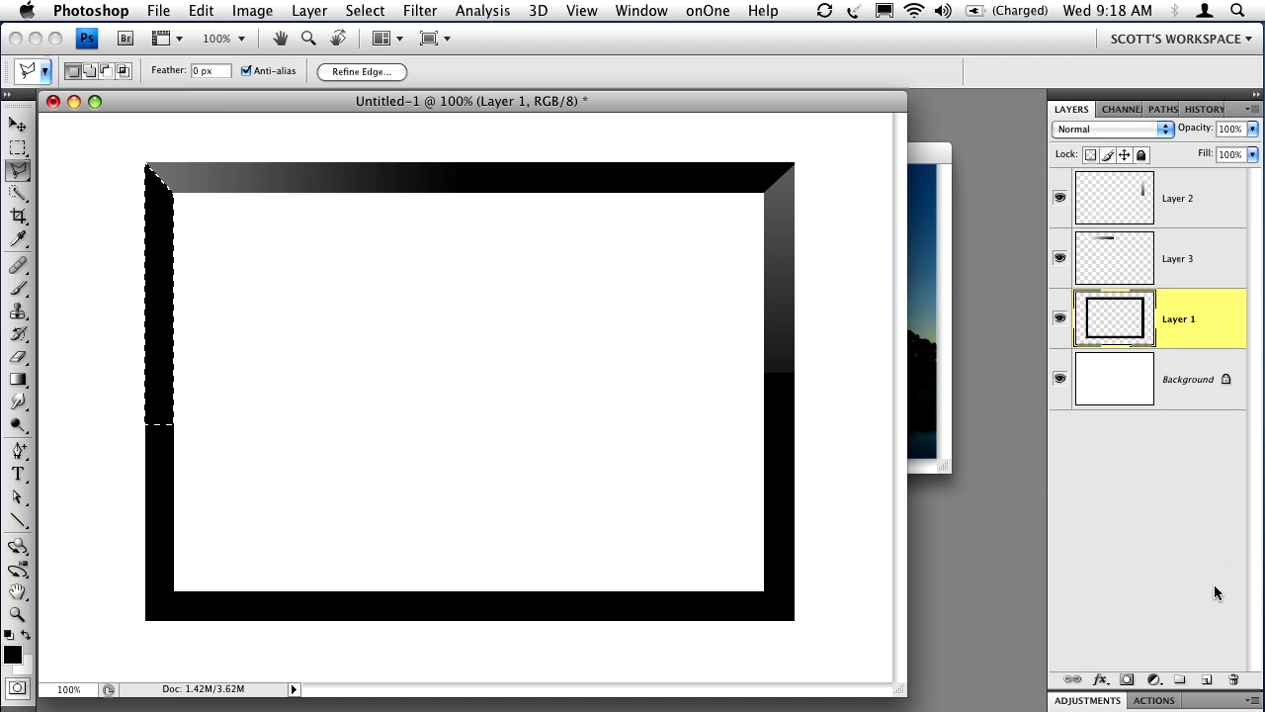
On a new layer, fill the left strip with a gradient fading upward to white at 55% opacity.
{"action": "left_click", "coordinate": [1204, 682]}
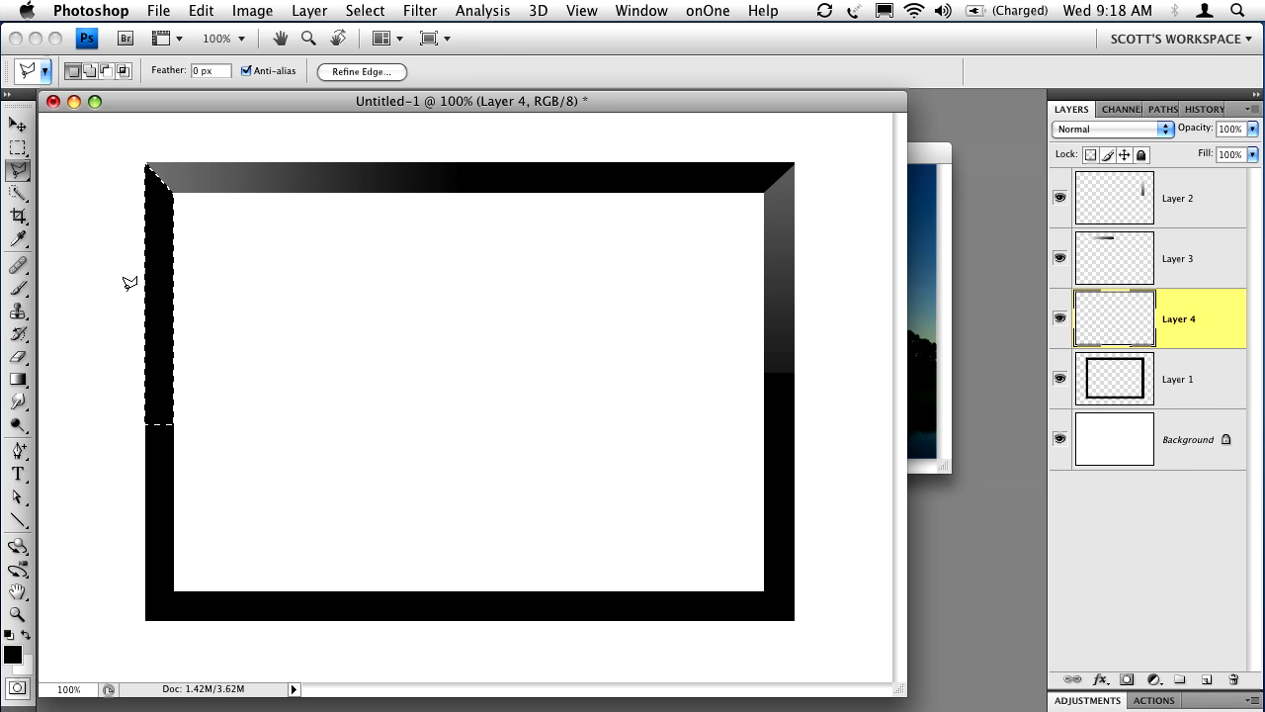
{"action": "left_click", "coordinate": [20, 380]}
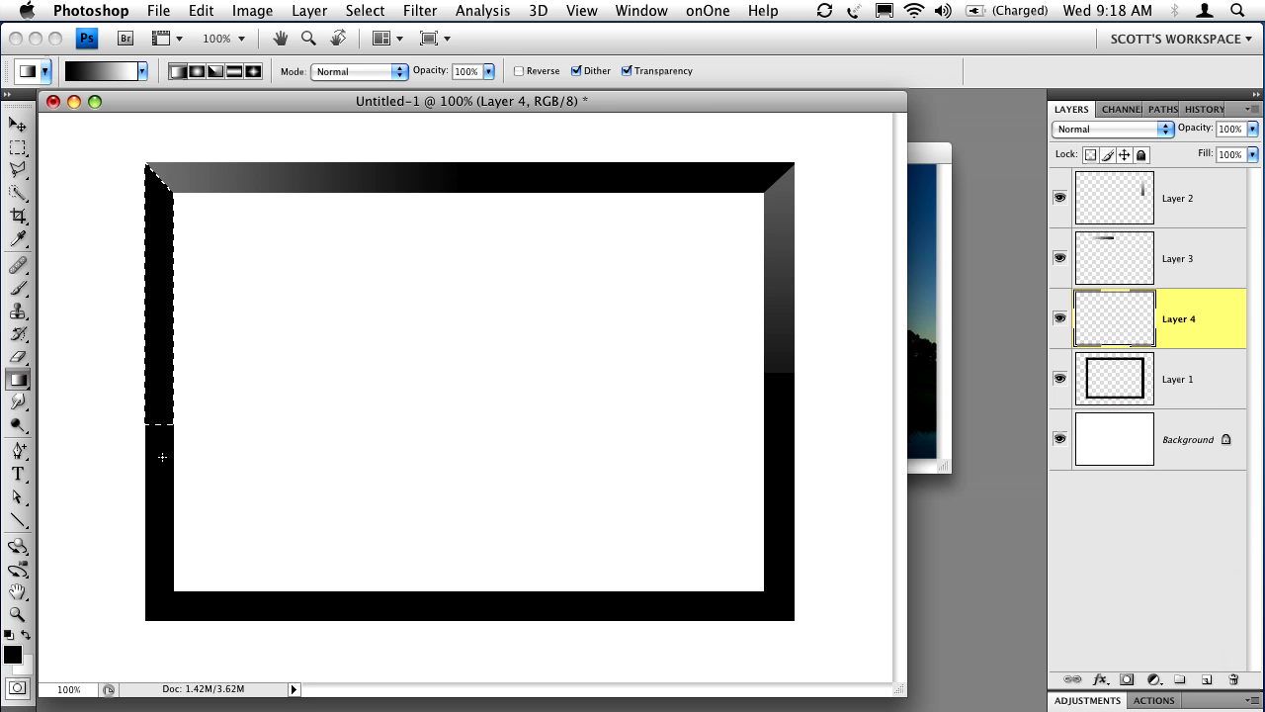
{"action": "left_click_drag", "start_coordinate": [157, 456], "coordinate": [169, 148]}
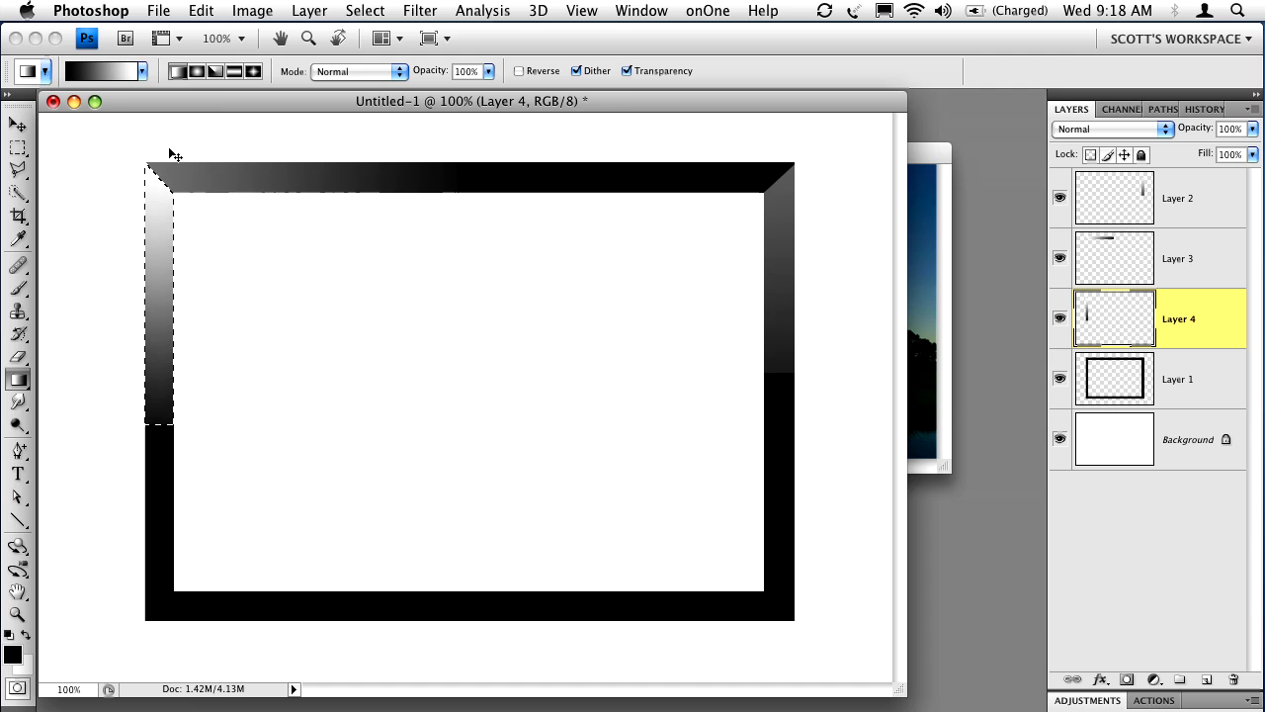
{"action": "key", "text": "super+d"}
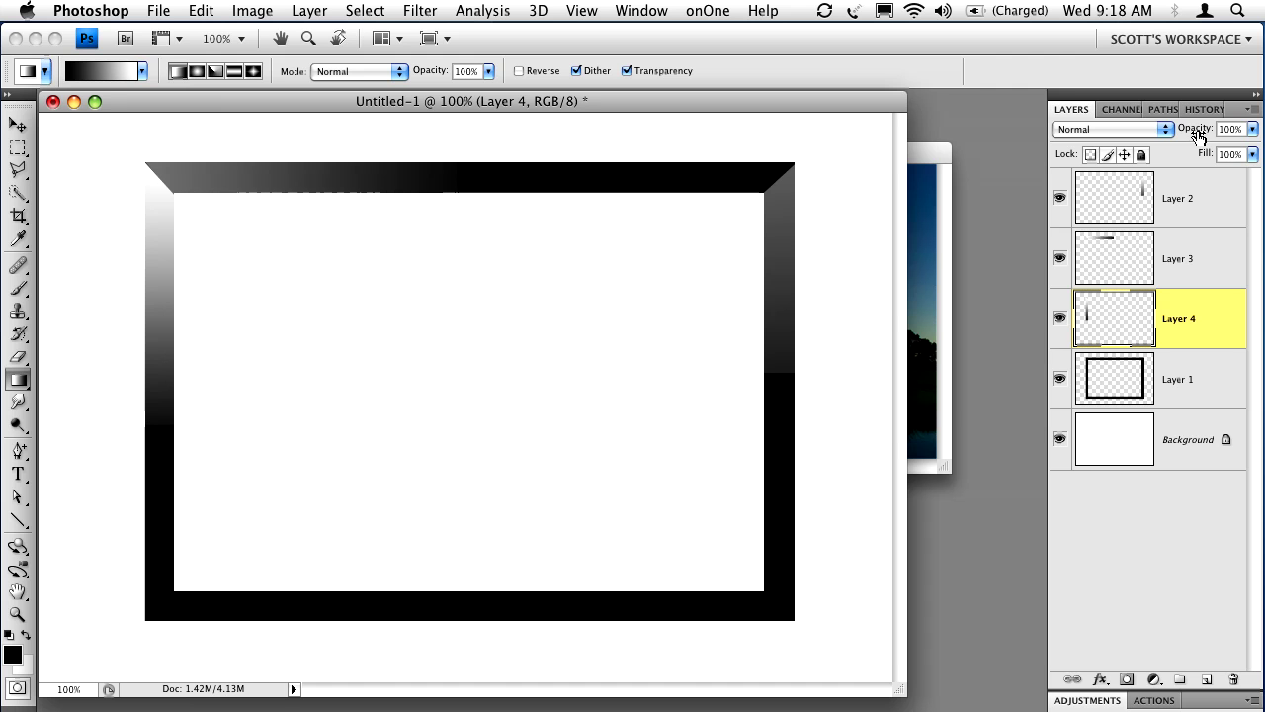
{"action": "left_click_drag", "start_coordinate": [1196, 128], "coordinate": [1150, 138]}
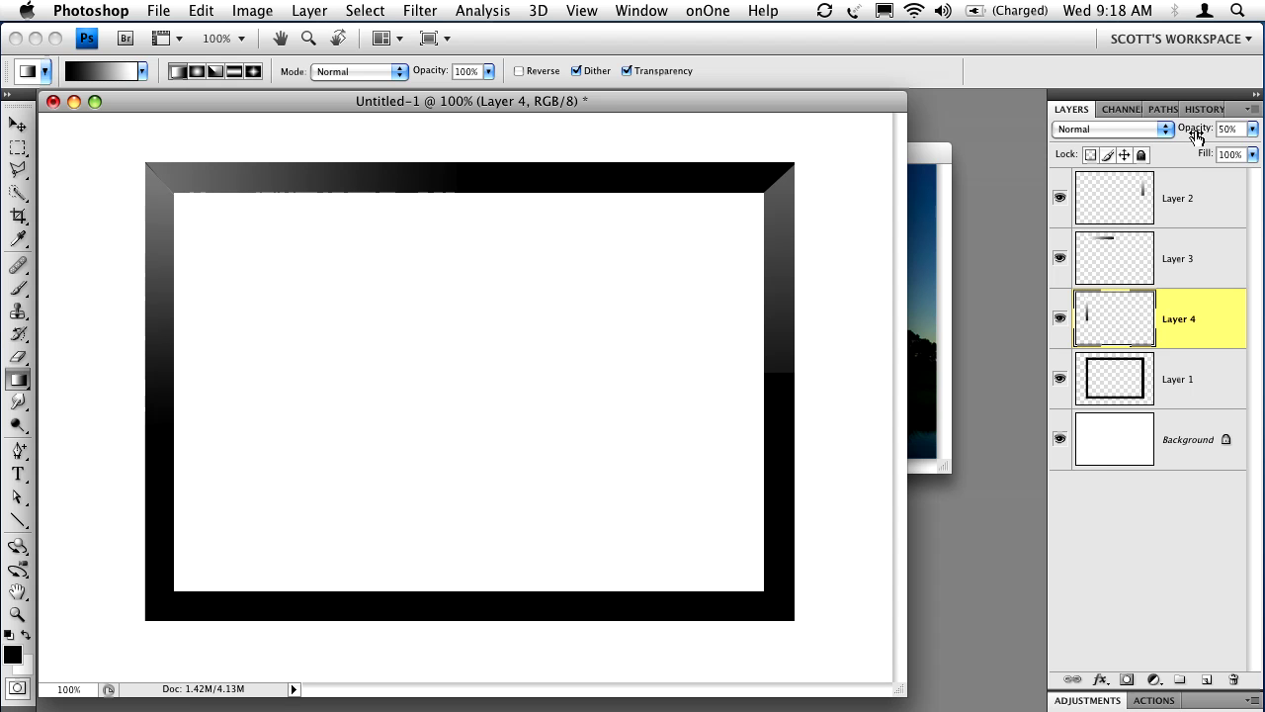
{"action": "left_click_drag", "start_coordinate": [1196, 136], "coordinate": [1202, 134]}
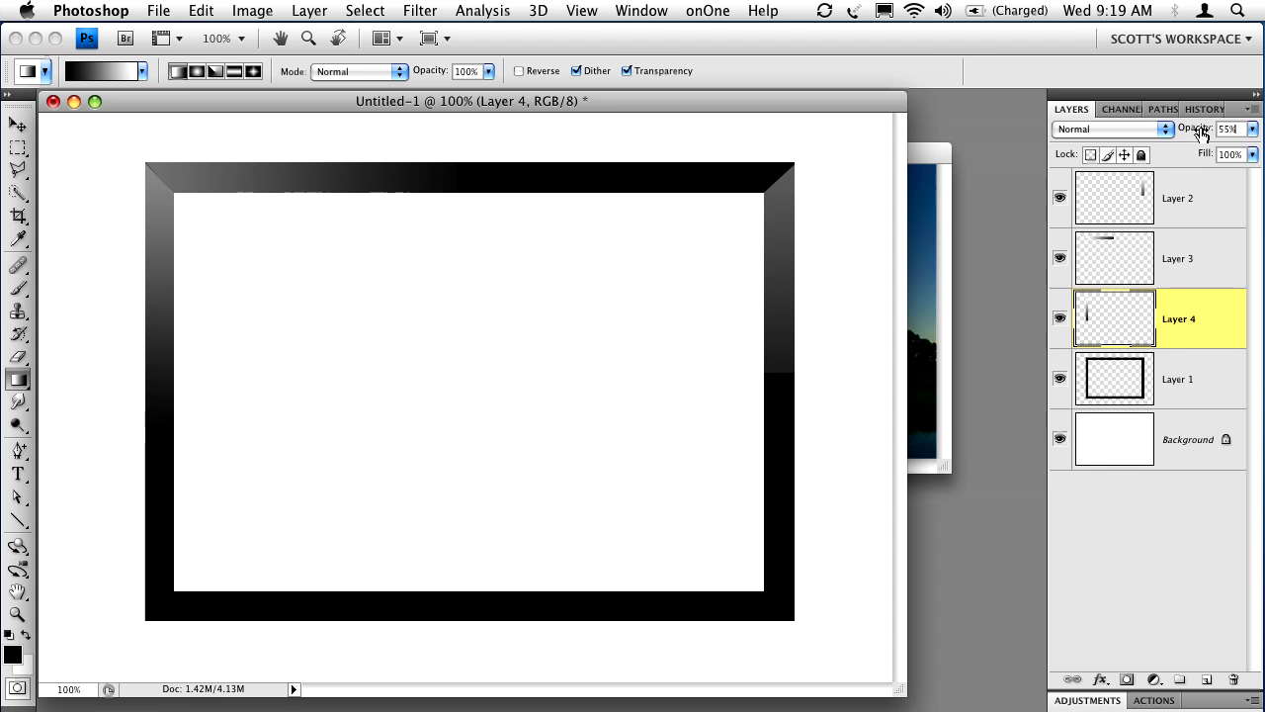
{"action": "left_click", "coordinate": [17, 147]}
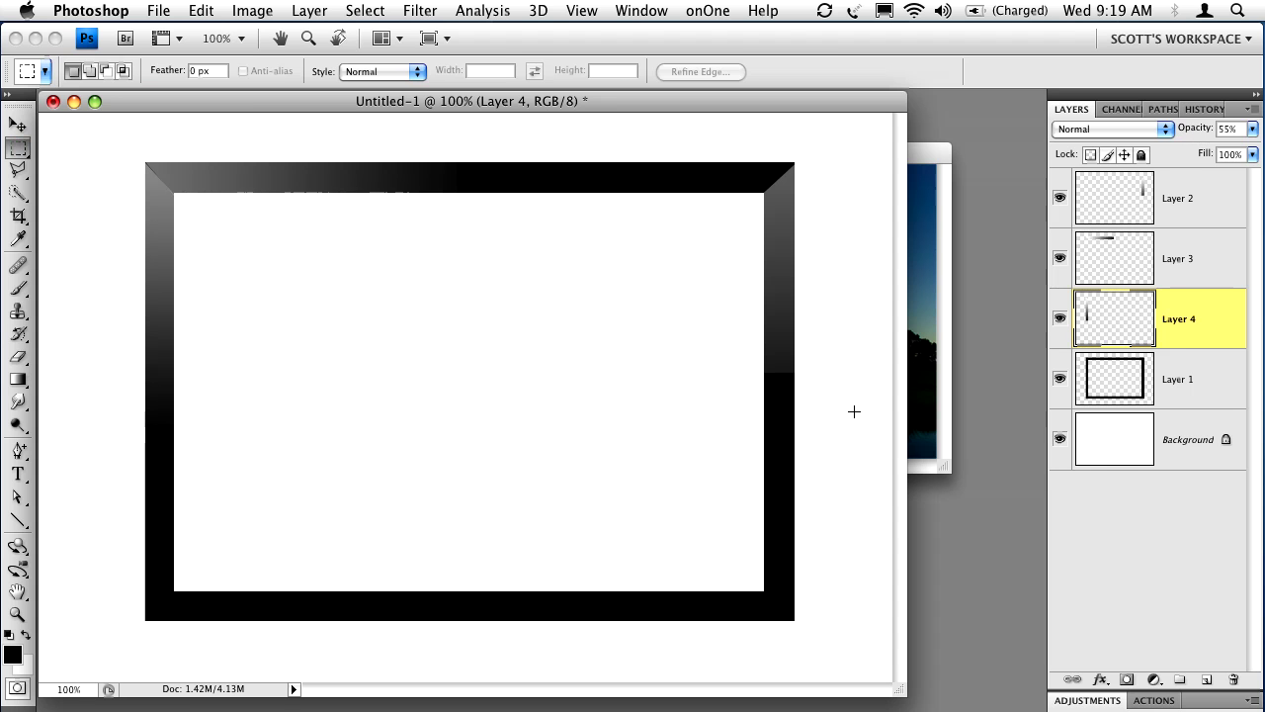
{"action": "left_click_drag", "start_coordinate": [602, 470], "coordinate": [89, 489]}
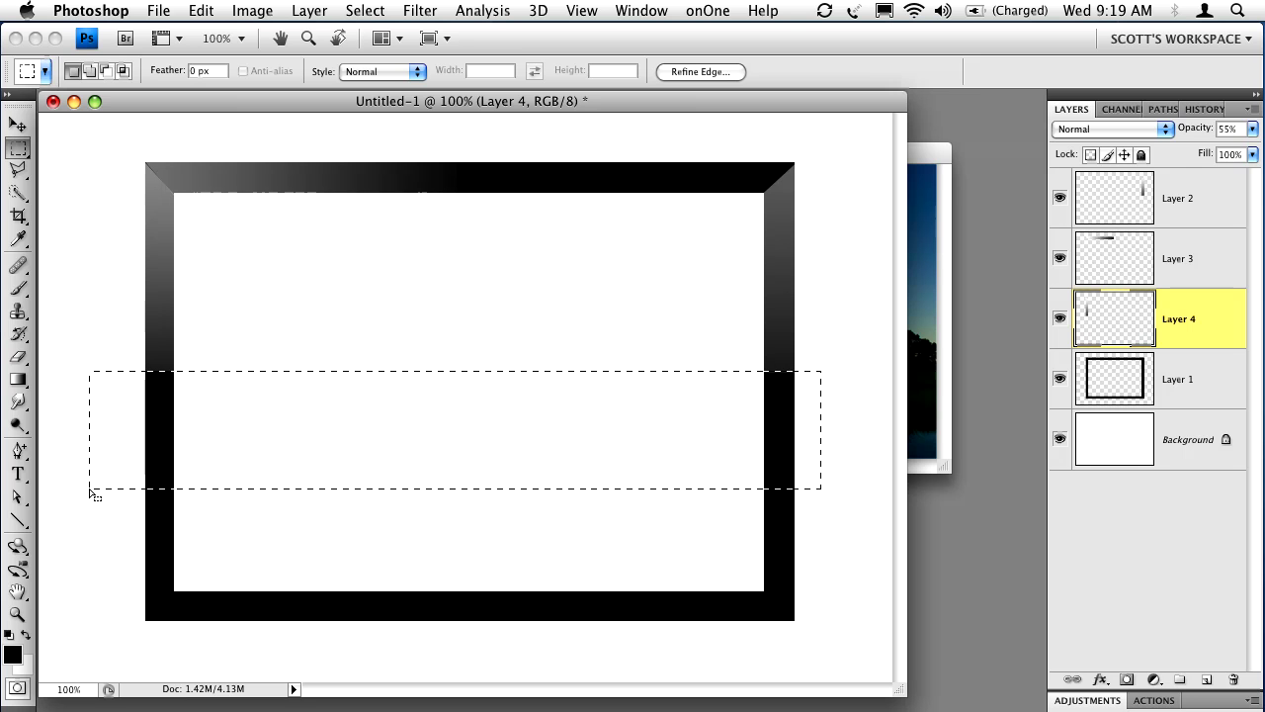
{"action": "key", "text": "super+d"}
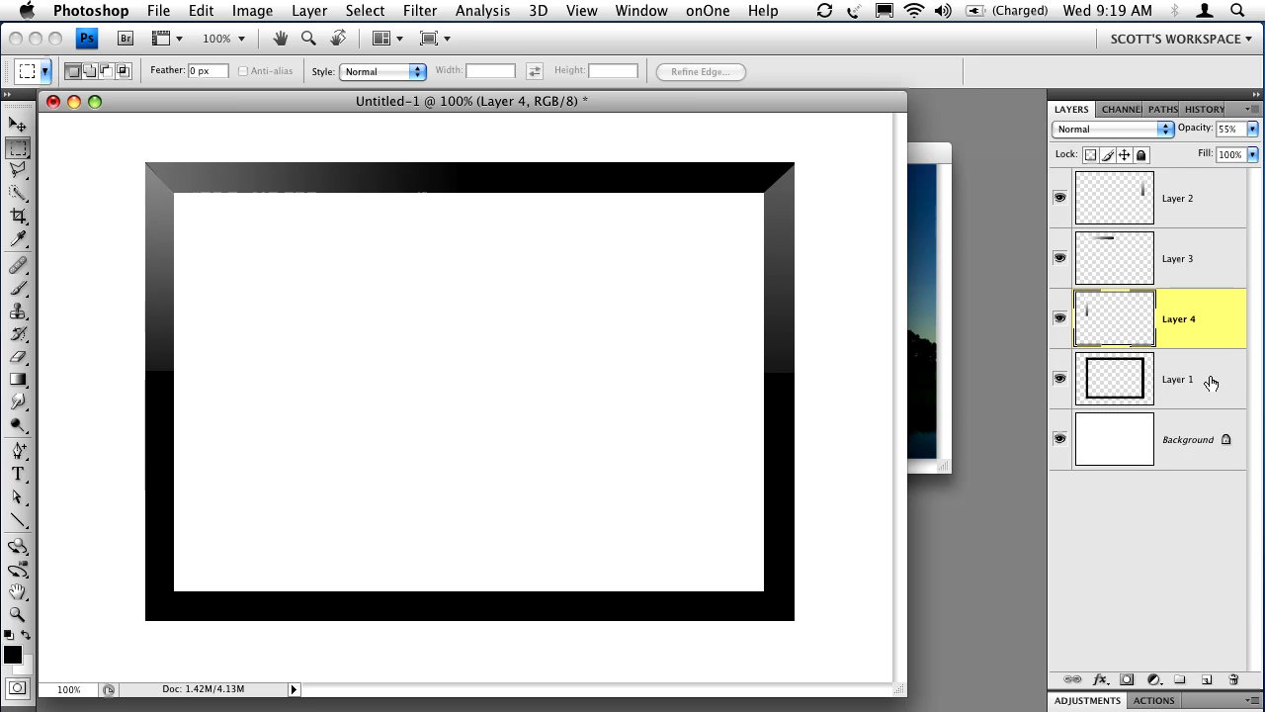
Select the left half of the frame's bottom edge, limited to Layer 1's pixels.
{"action": "left_click", "coordinate": [1211, 383]}
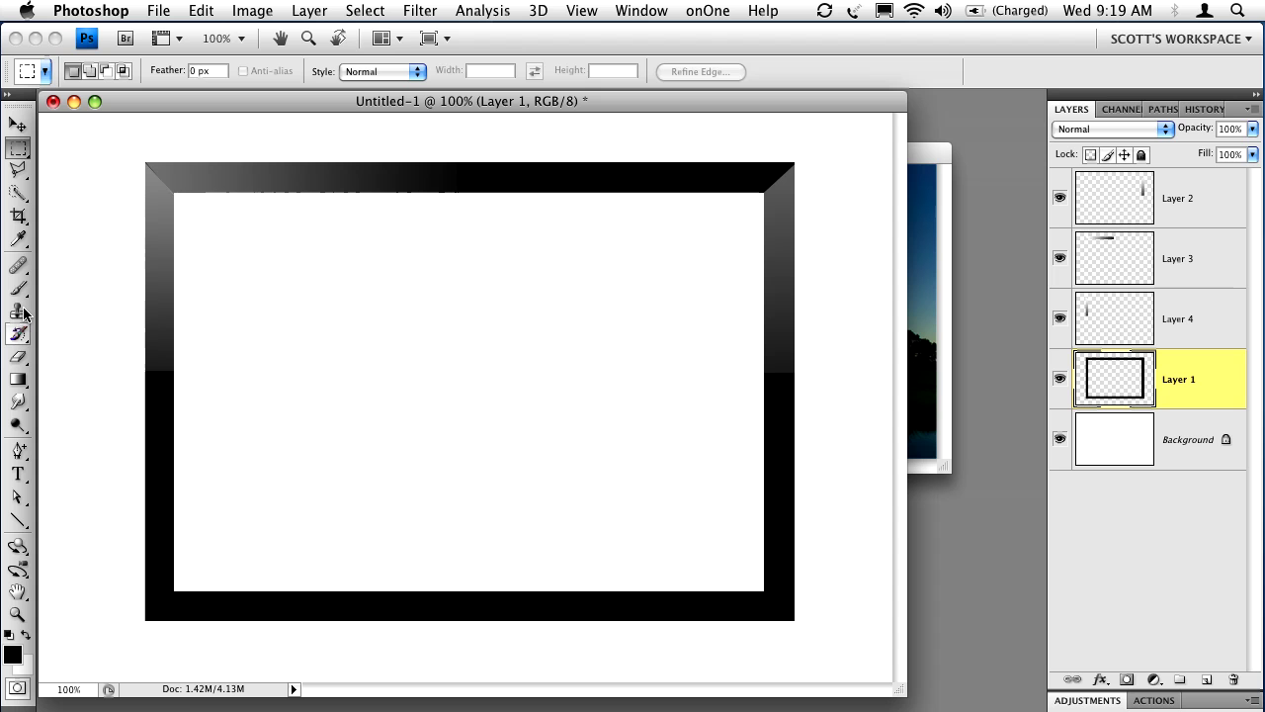
{"action": "left_click", "coordinate": [18, 170]}
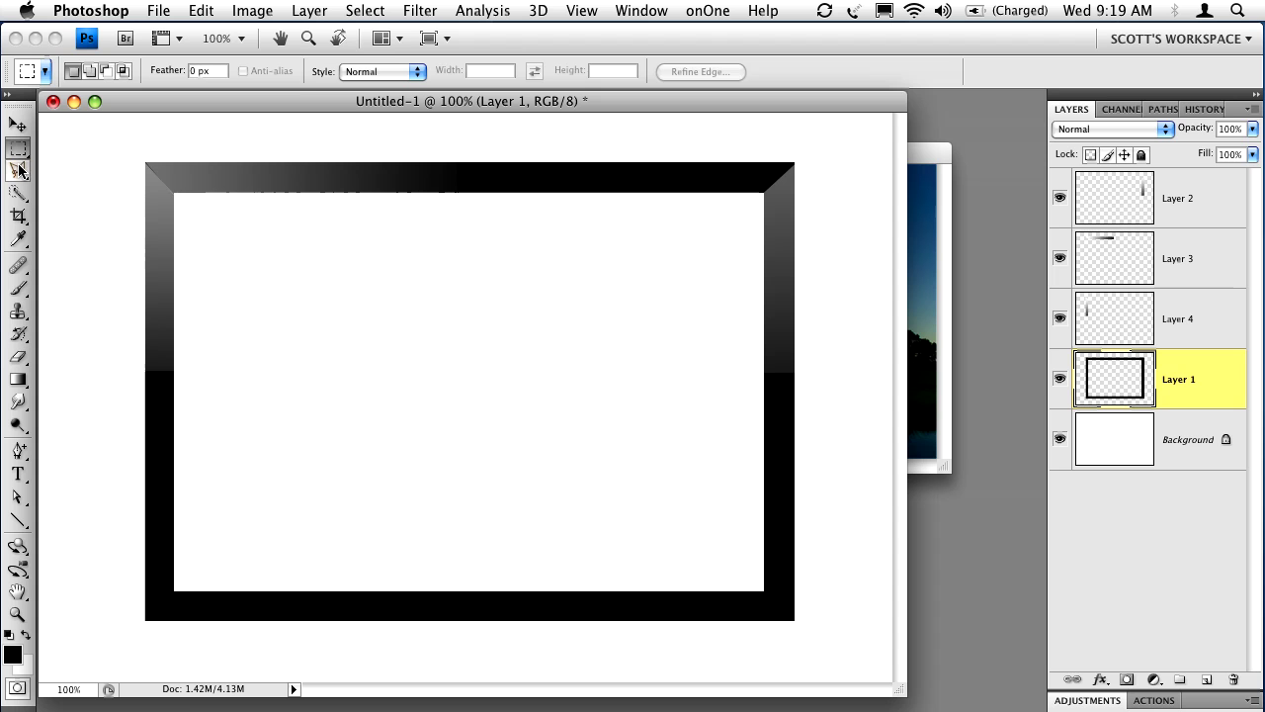
{"action": "left_click", "coordinate": [126, 640]}
{"action": "left_click", "coordinate": [203, 560]}
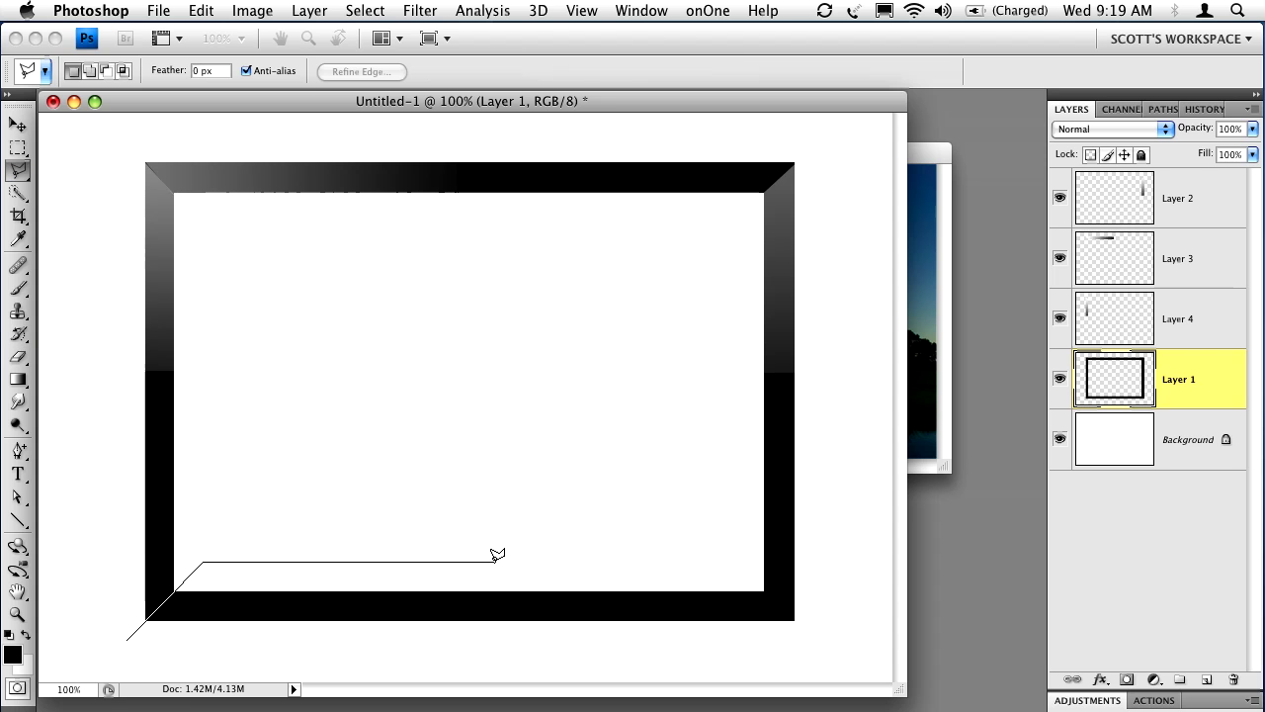
{"action": "left_click", "coordinate": [494, 560]}
{"action": "left_click", "coordinate": [496, 658]}
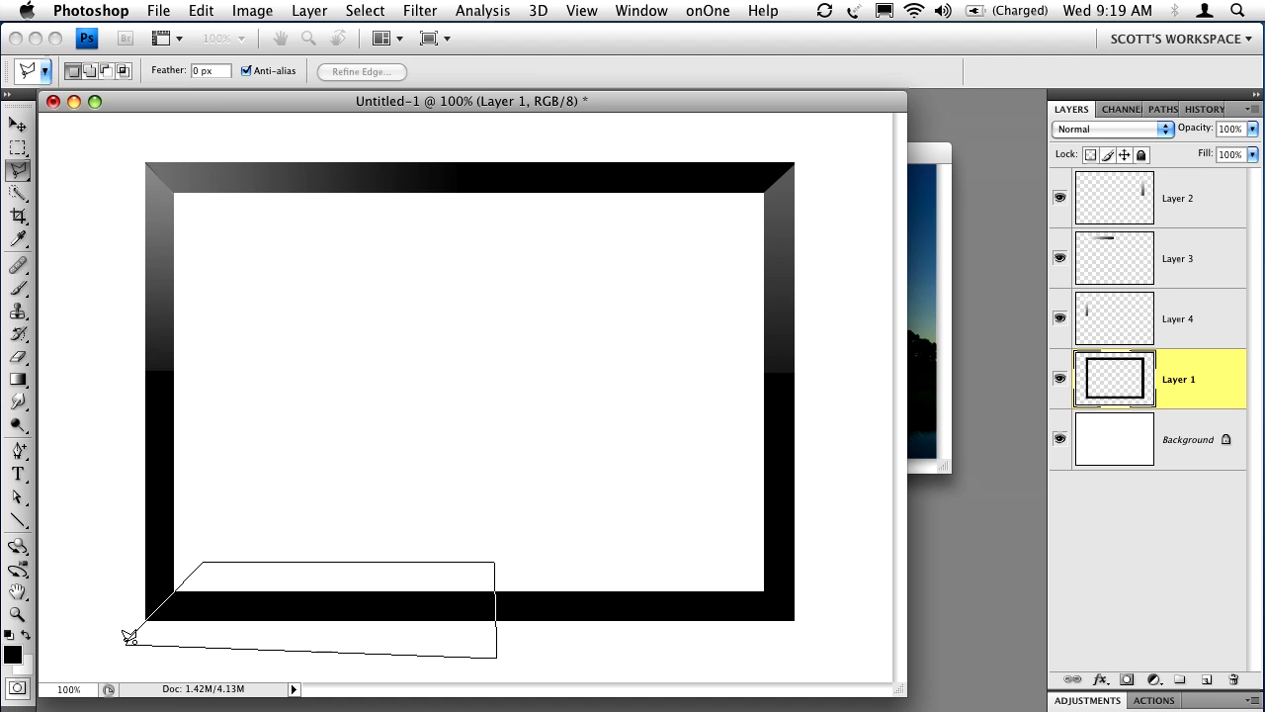
{"action": "left_click", "coordinate": [127, 638]}
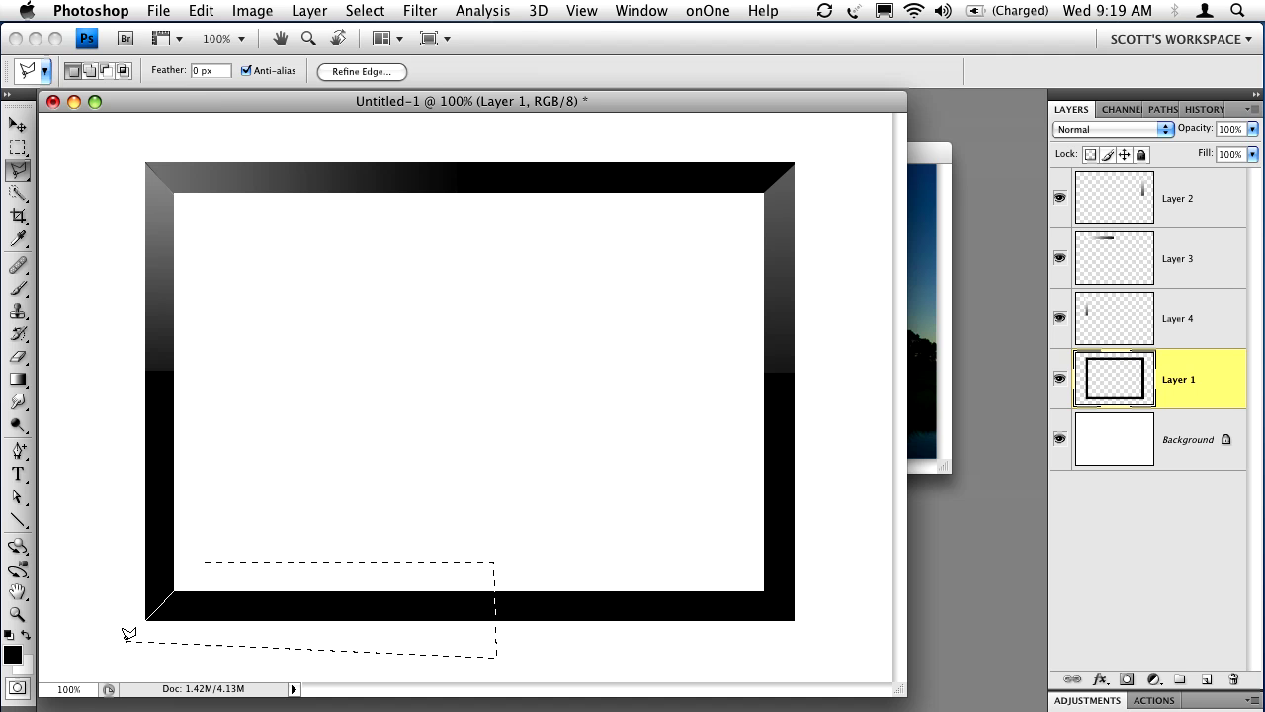
{"action": "left_click", "coordinate": [1123, 381], "text": "alt+shift+super"}
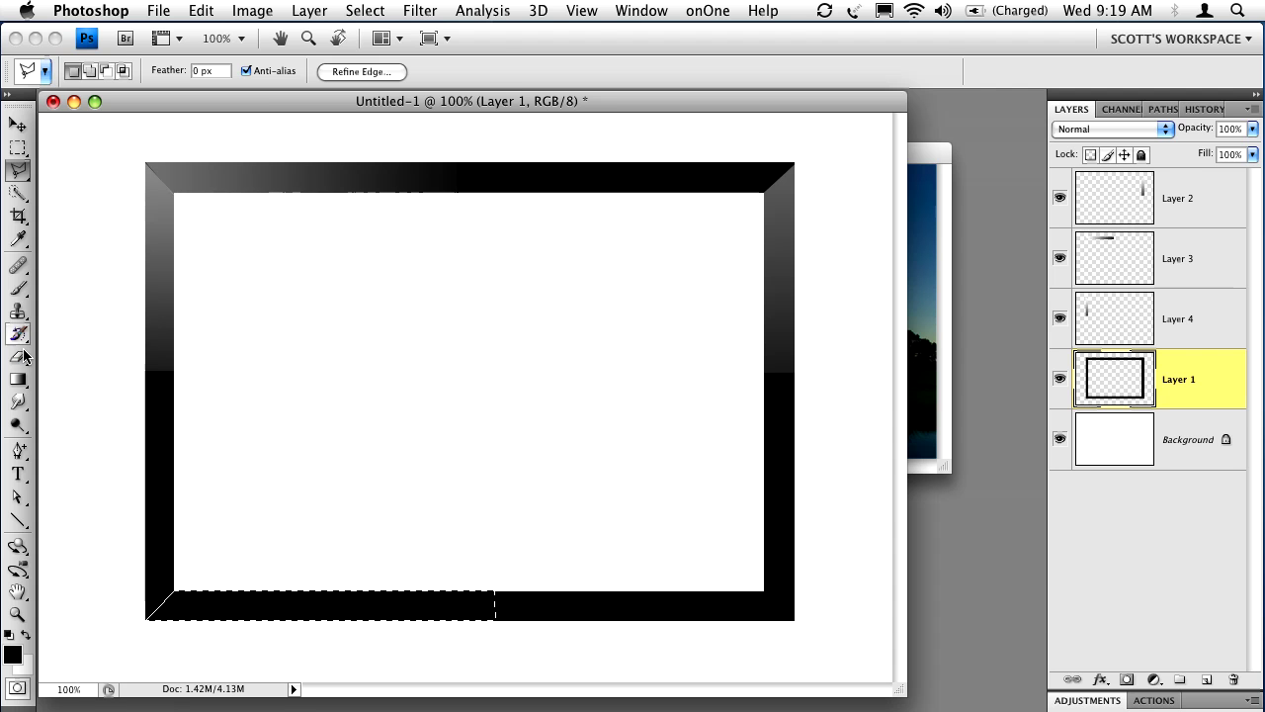
On a new layer, fill the bottom strip with a white-to-black gradient at 20% opacity.
{"action": "left_click", "coordinate": [17, 378]}
{"action": "left_click_drag", "start_coordinate": [361, 605], "coordinate": [532, 605]}
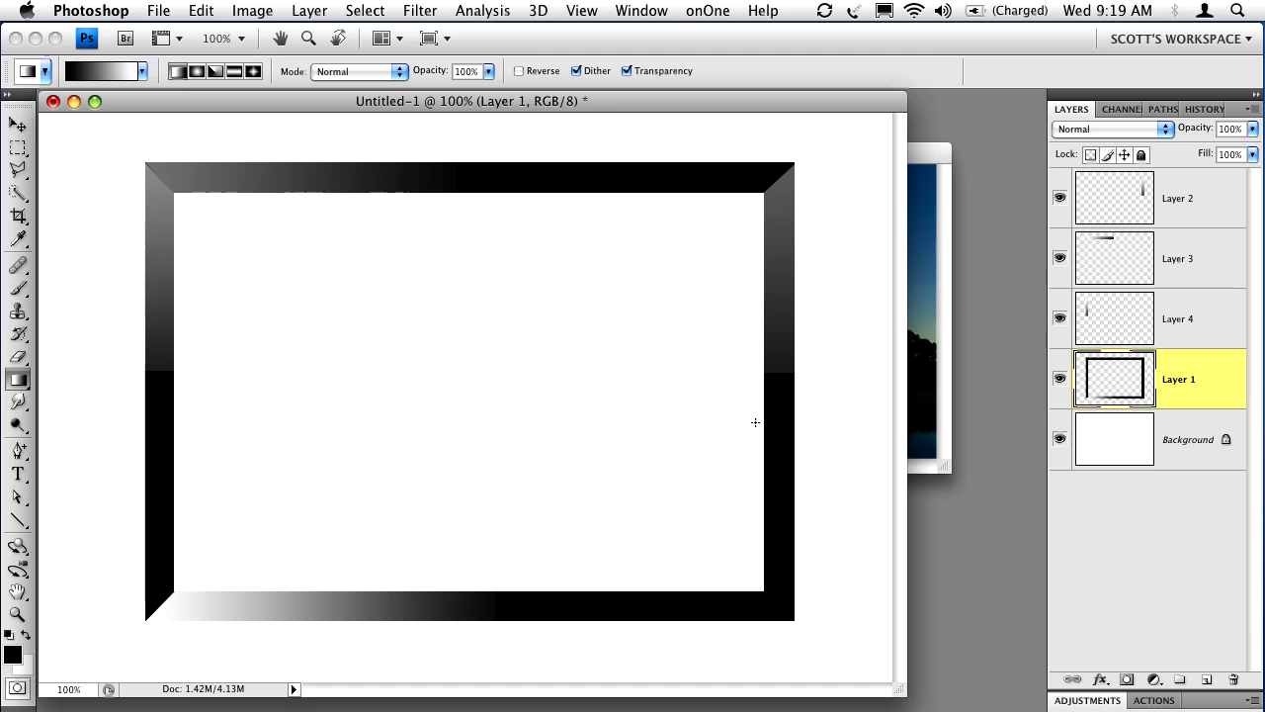
{"action": "left_click_drag", "start_coordinate": [1198, 128], "coordinate": [1242, 119]}
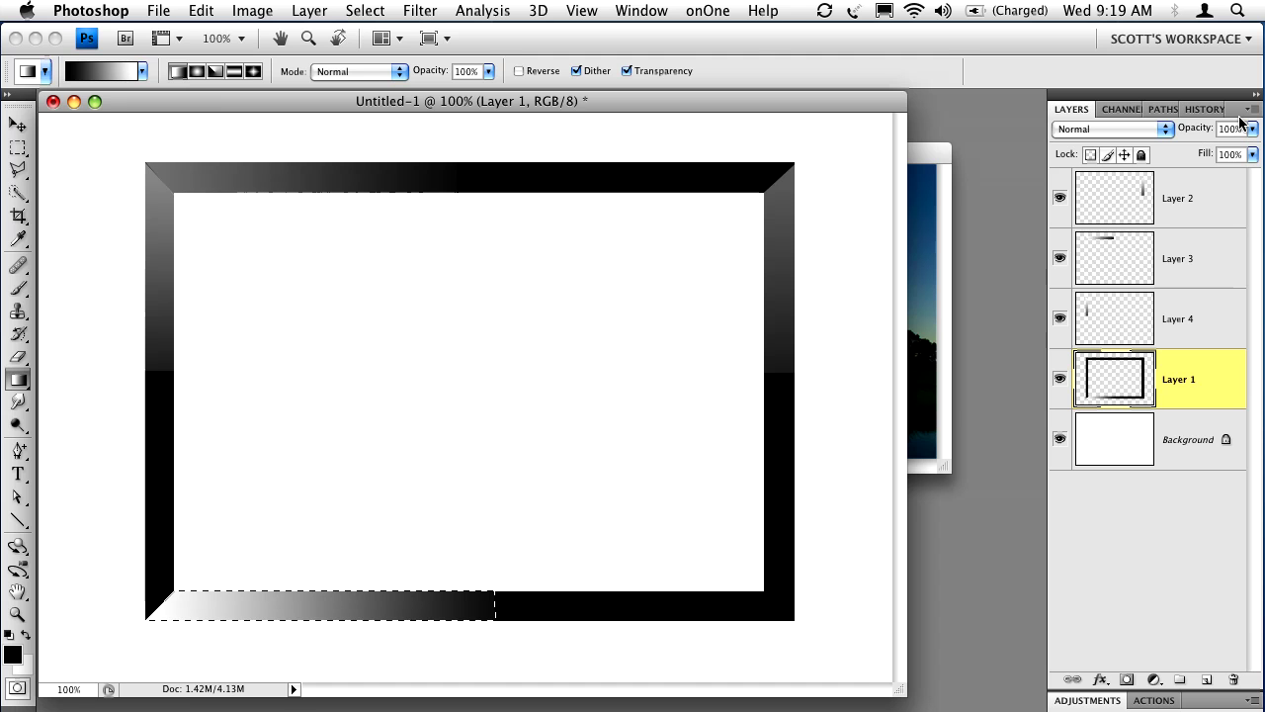
{"action": "key", "text": "super+z"}
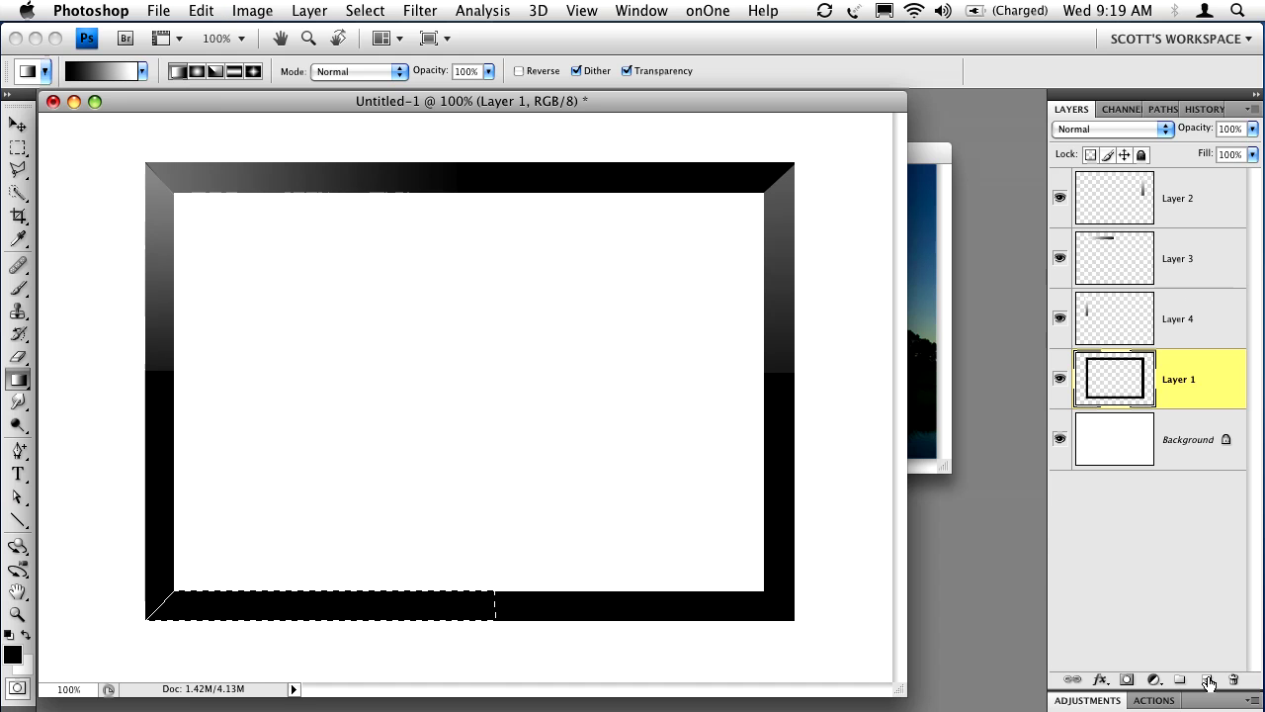
{"action": "left_click", "coordinate": [1207, 680]}
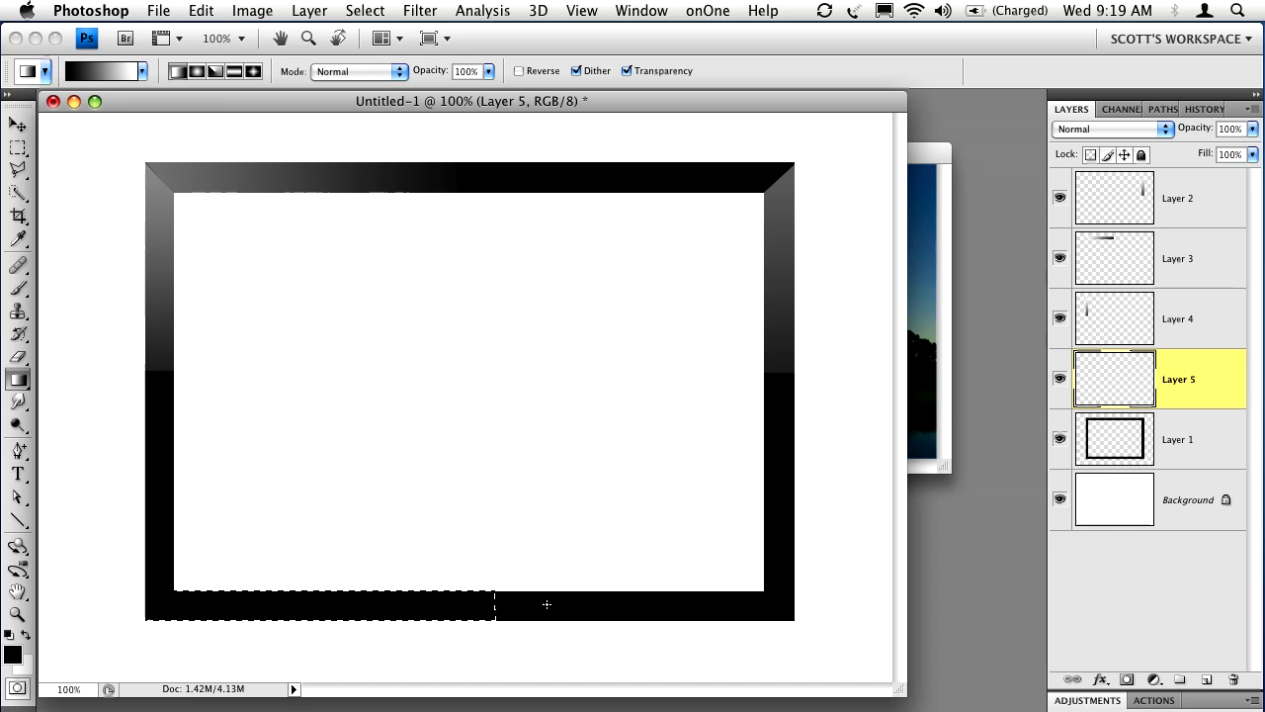
{"action": "left_click_drag", "start_coordinate": [533, 603], "coordinate": [135, 602]}
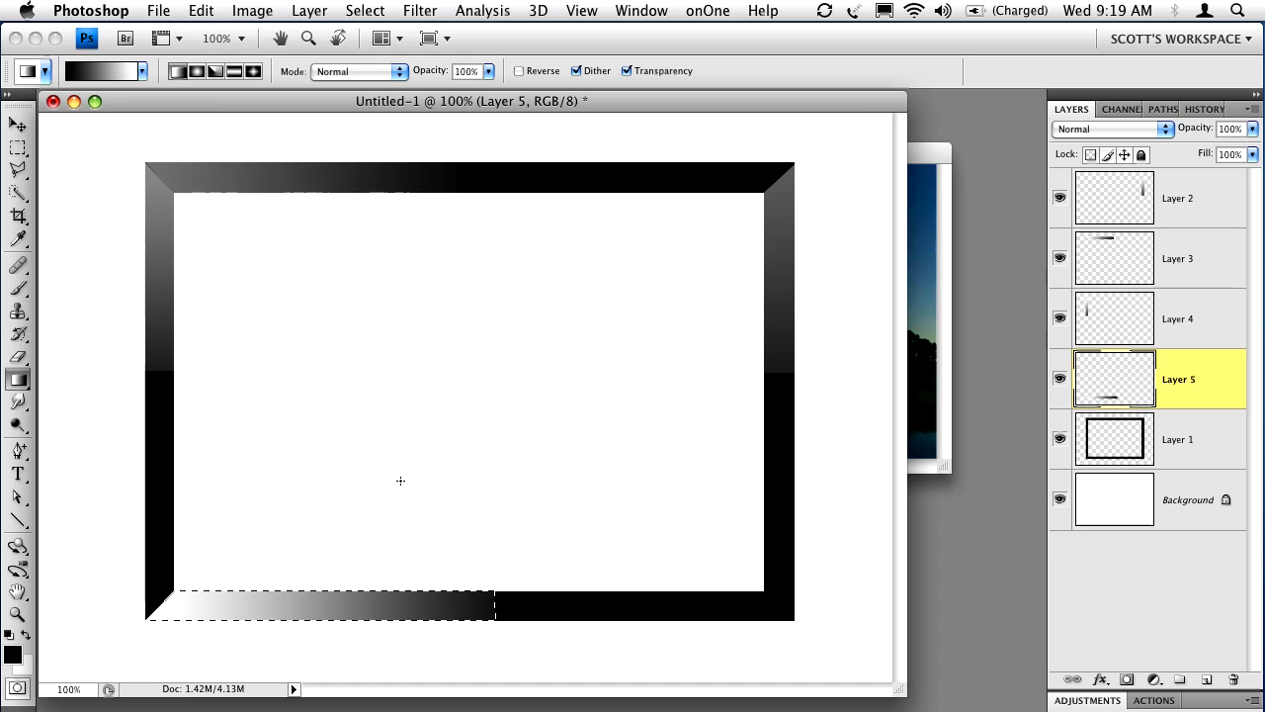
{"action": "key", "text": "ctrl+d"}
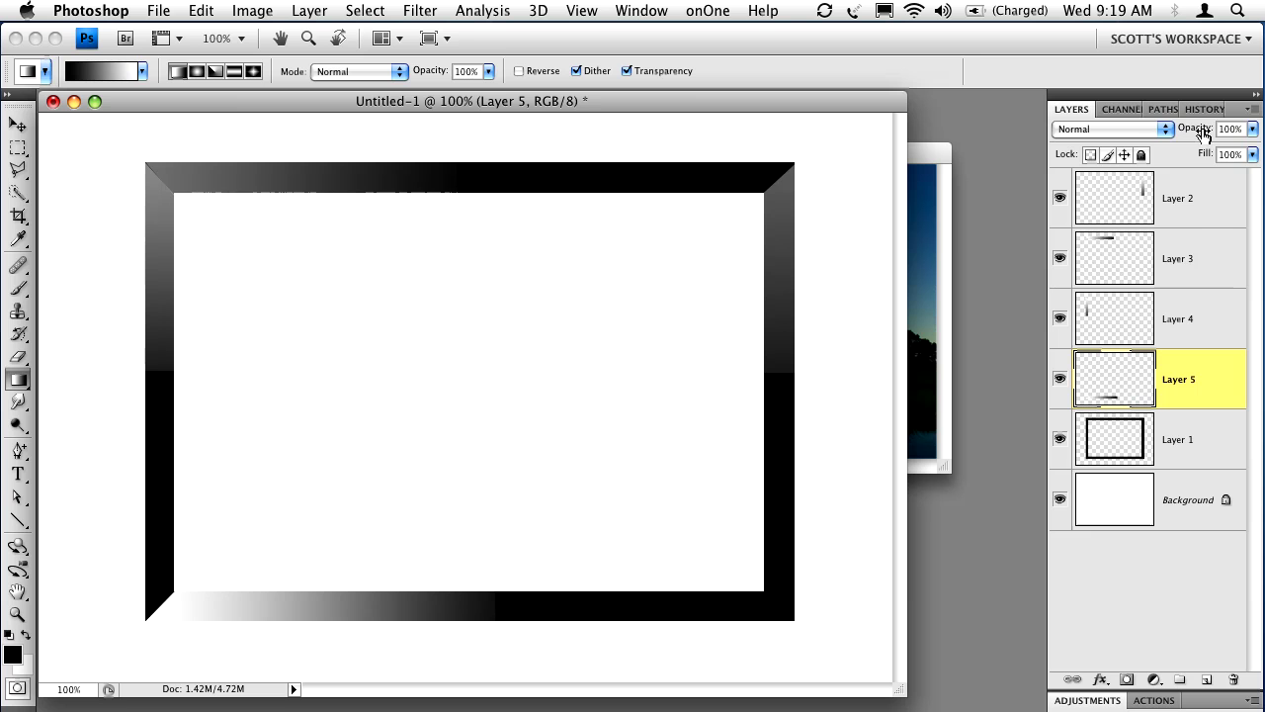
{"action": "left_click_drag", "start_coordinate": [1198, 129], "coordinate": [1125, 148]}
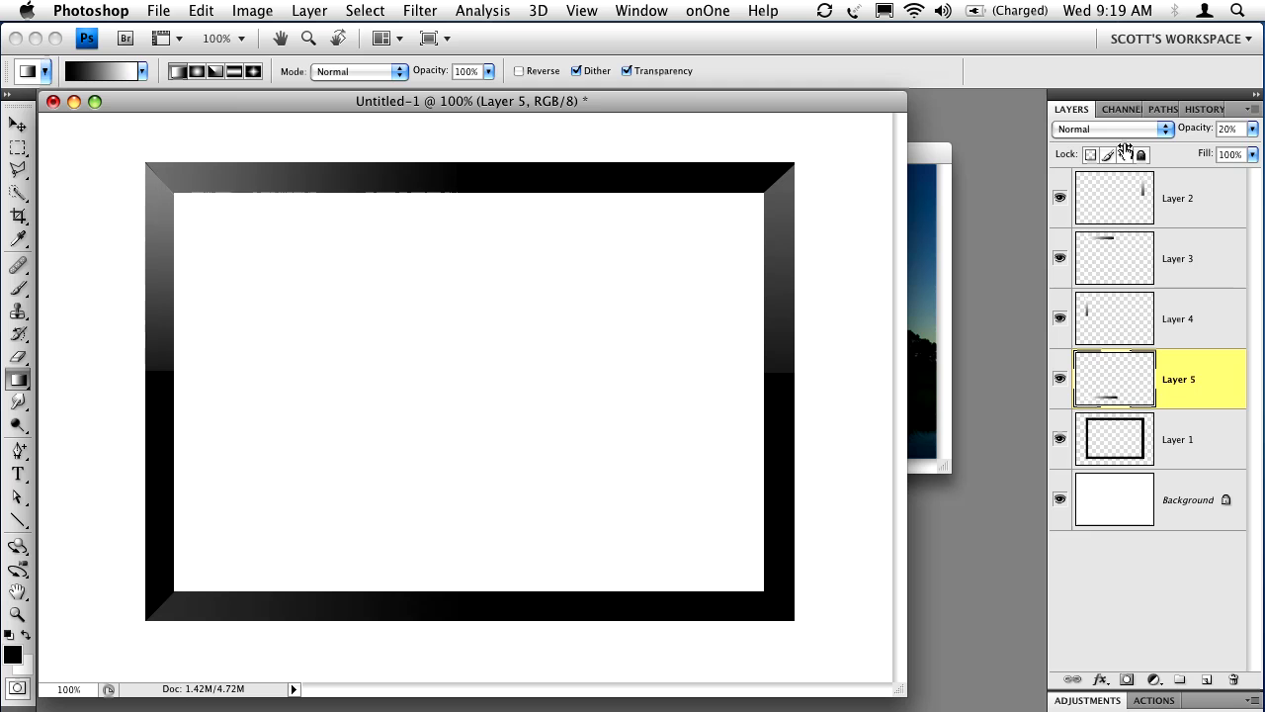
Merge Layers 1 through 5 into one frame layer, then toggle its visibility to check it.
{"action": "left_click", "coordinate": [1216, 210]}
{"action": "left_click", "coordinate": [1215, 259], "text": "shift"}
{"action": "left_click", "coordinate": [1215, 326], "text": "shift"}
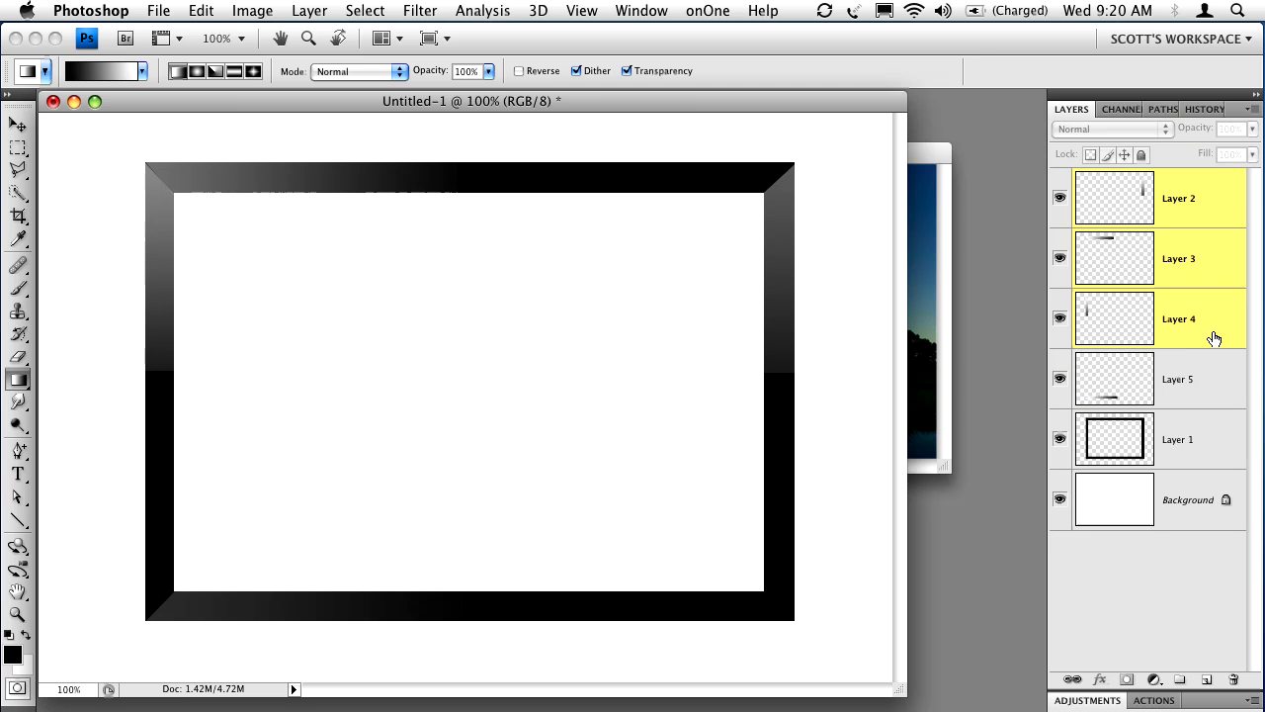
{"action": "left_click", "coordinate": [1214, 380], "text": "shift"}
{"action": "left_click", "coordinate": [1222, 447], "text": "shift"}
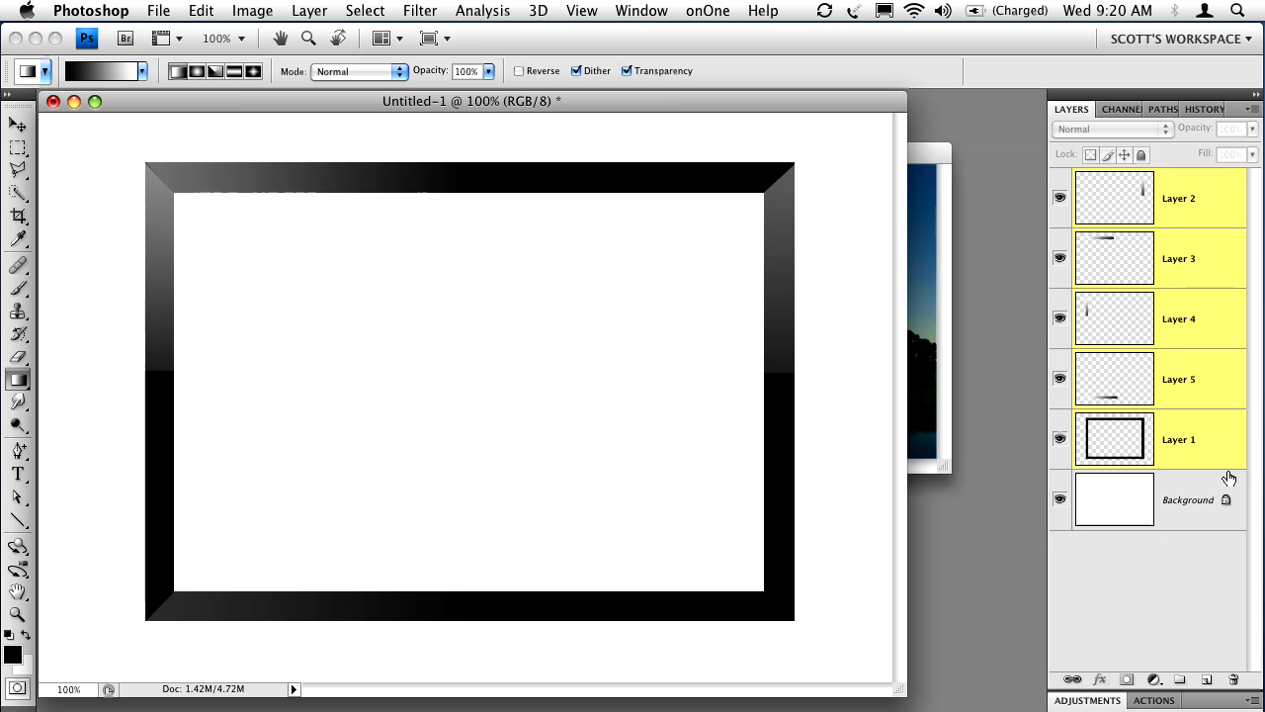
{"action": "key", "text": "super+e"}
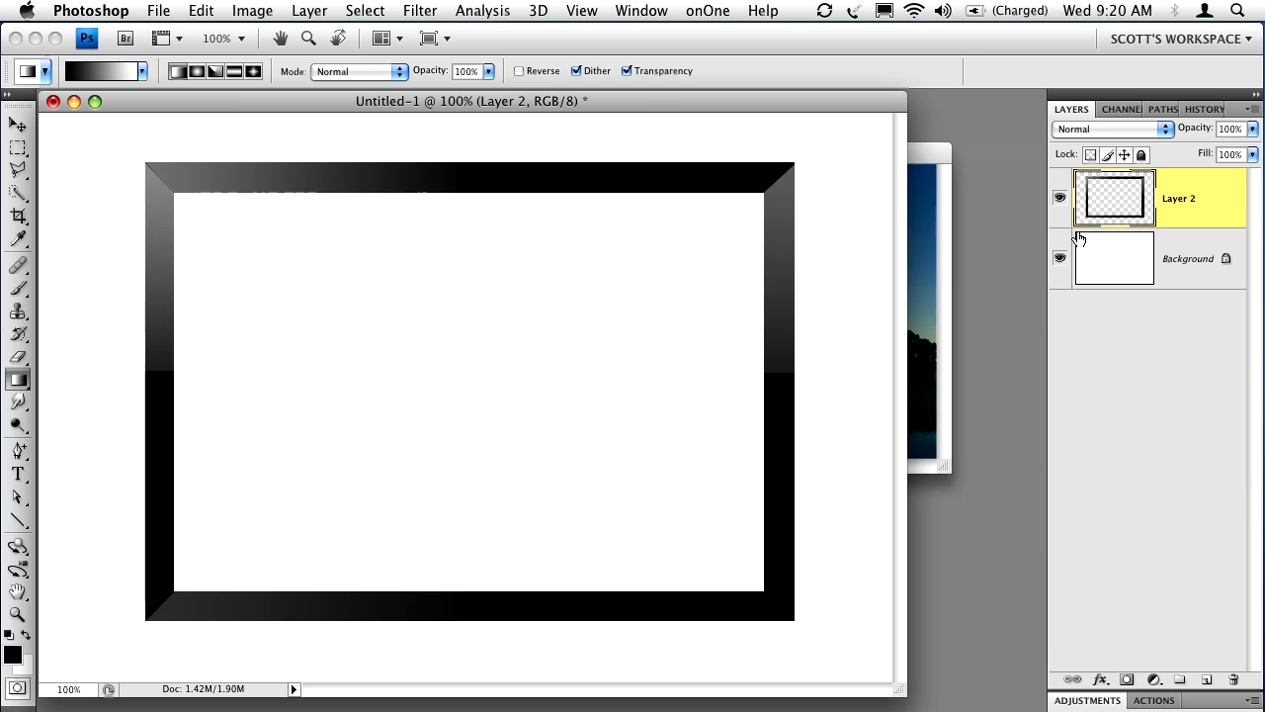
{"action": "left_click", "coordinate": [1060, 200]}
{"action": "left_click", "coordinate": [1060, 201]}
{"action": "left_click", "coordinate": [1060, 201]}
{"action": "left_click", "coordinate": [1061, 201]}
Apply a Drop Shadow to the frame with 65% opacity and 4 px size.
{"action": "left_click", "coordinate": [1101, 679]}
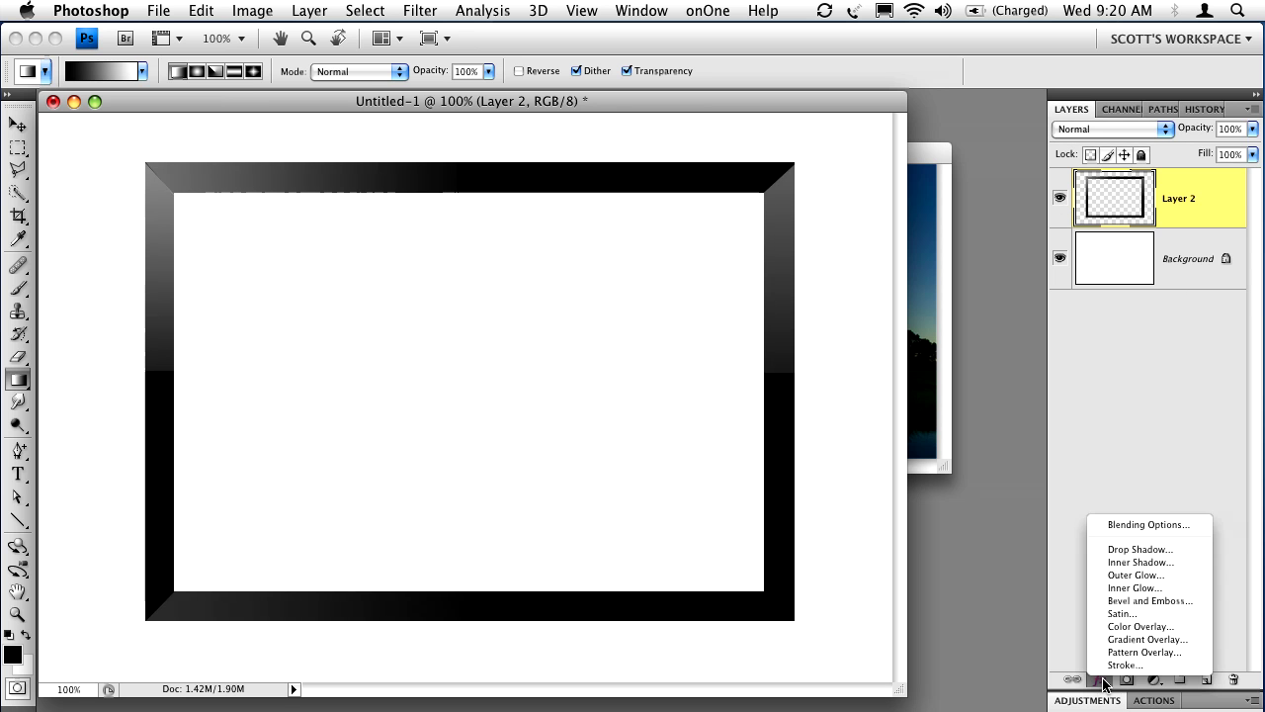
{"action": "left_click", "coordinate": [1160, 553]}
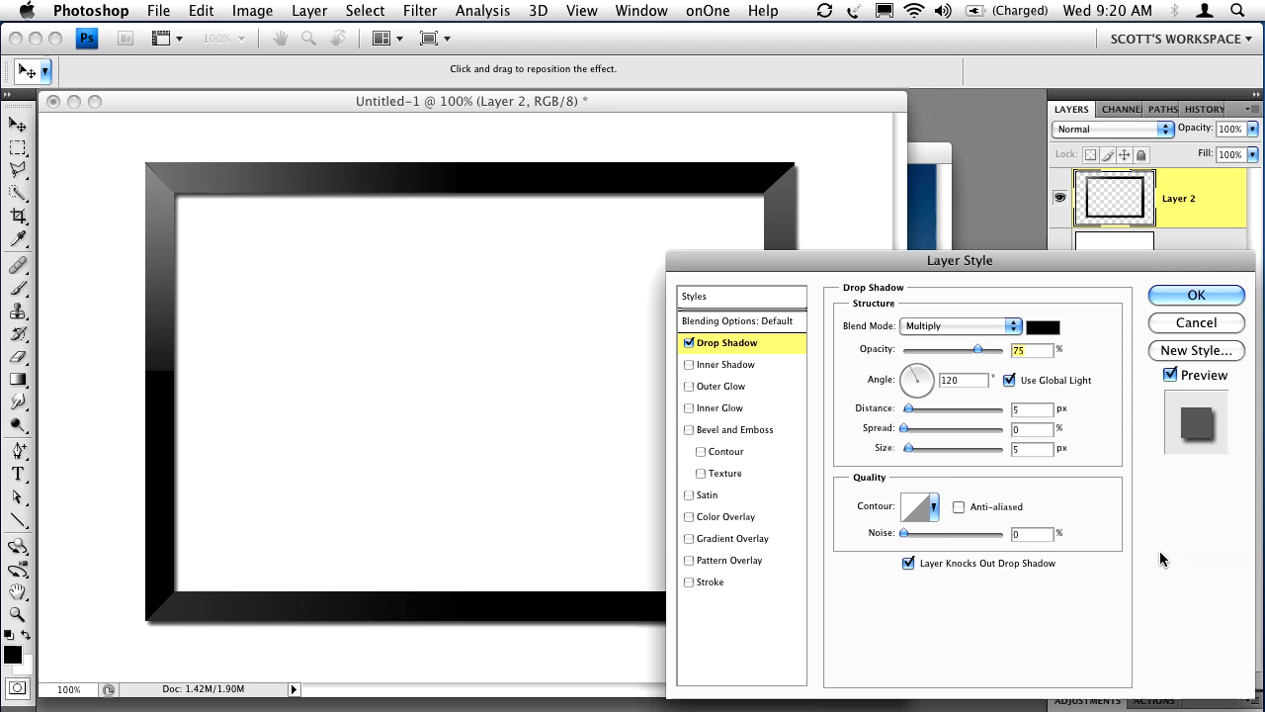
{"action": "left_click_drag", "start_coordinate": [902, 262], "coordinate": [1173, 262]}
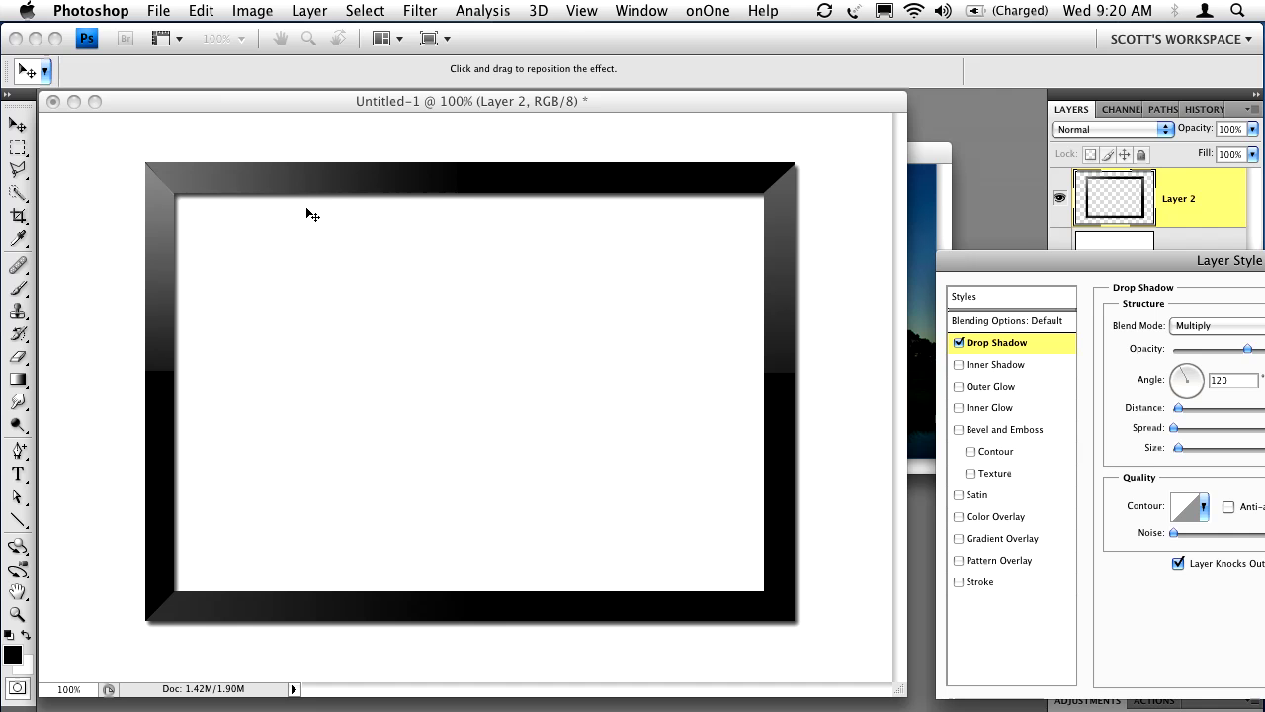
{"action": "left_click_drag", "start_coordinate": [1033, 268], "coordinate": [777, 228]}
{"action": "mouse_move", "coordinate": [991, 308]}
{"action": "left_mouse_down"}
{"action": "mouse_move", "coordinate": [929, 308]}
{"action": "mouse_move", "coordinate": [980, 310]}
{"action": "left_mouse_up"}
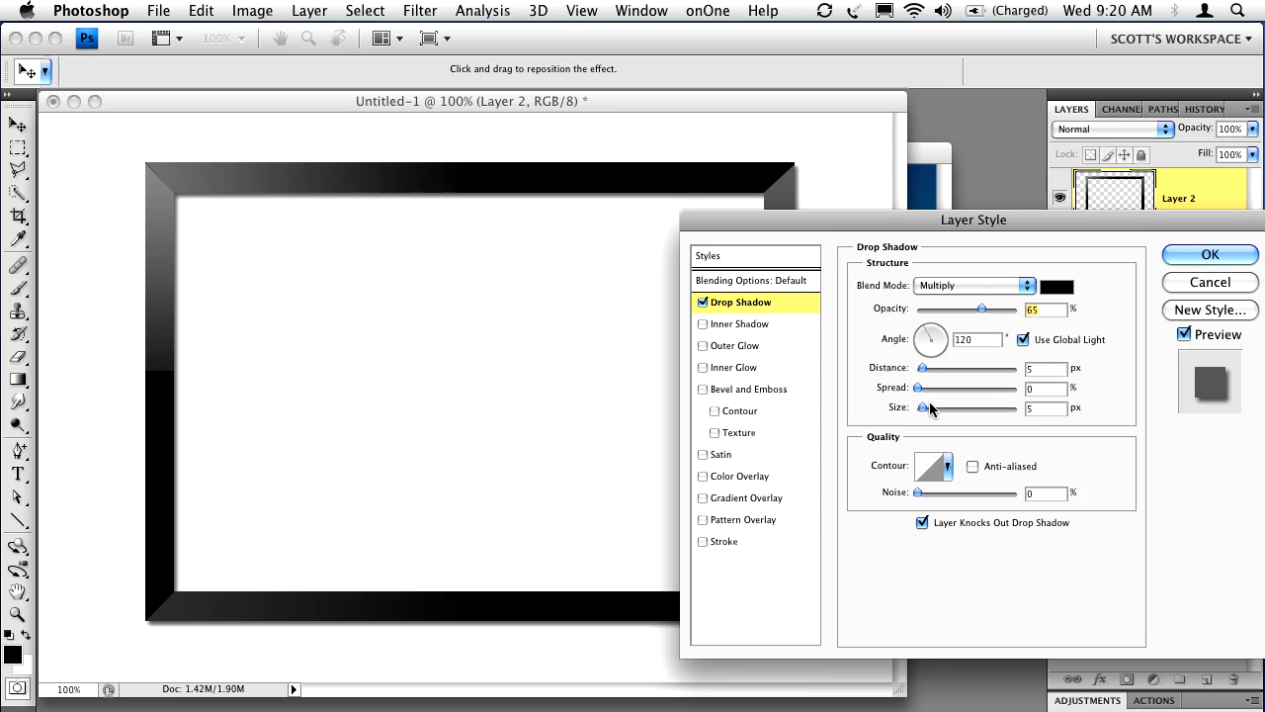
{"action": "left_click", "coordinate": [1034, 407]}
{"action": "double_click", "coordinate": [1031, 409]}
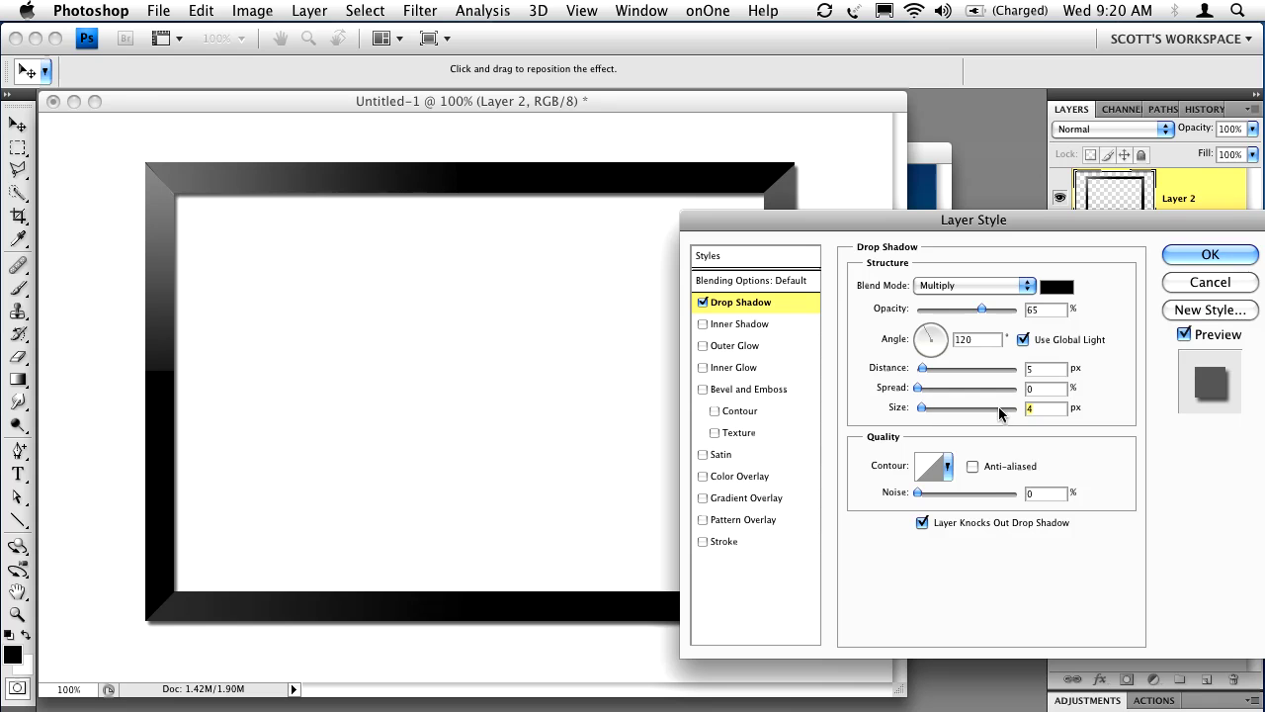
{"action": "left_click", "coordinate": [1208, 254]}
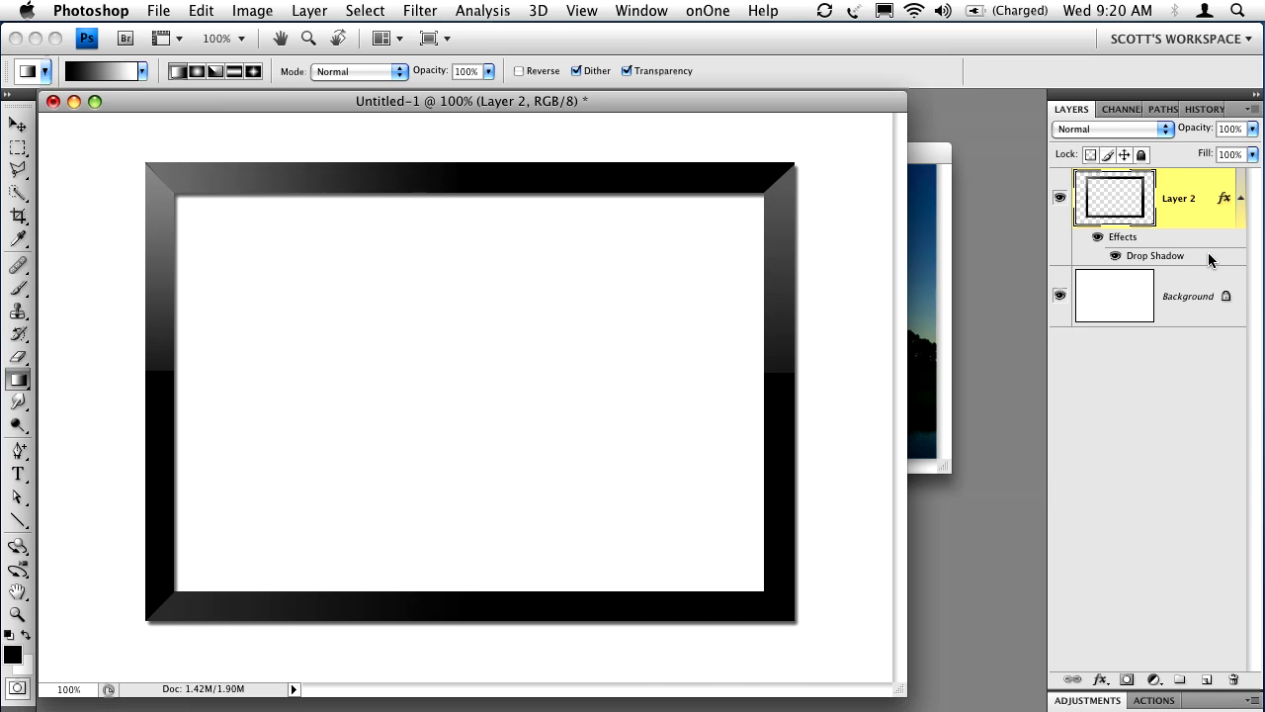
Drag the sunset lake photo from image.jpg into the Untitled-1 frame document as a new layer.
{"action": "left_click", "coordinate": [929, 171]}
{"action": "left_click_drag", "start_coordinate": [929, 174], "coordinate": [1050, 265]}
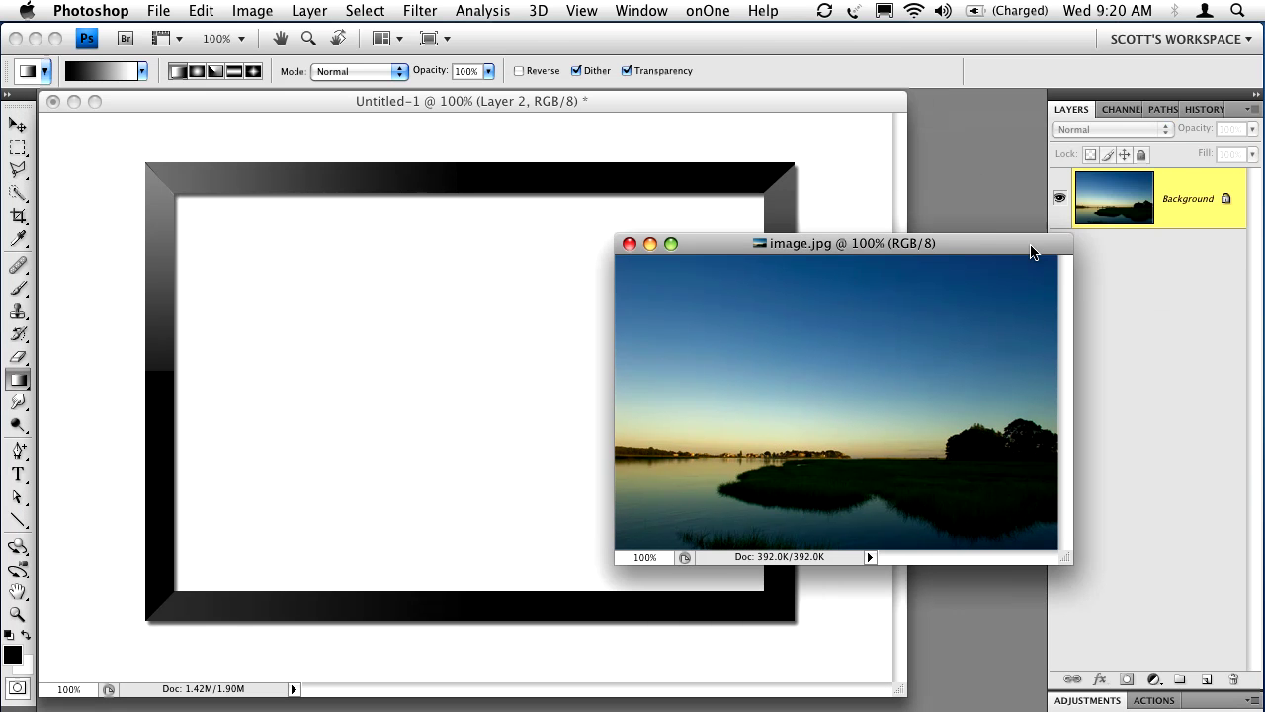
{"action": "key", "text": "v"}
{"action": "left_click_drag", "start_coordinate": [655, 305], "coordinate": [480, 328]}
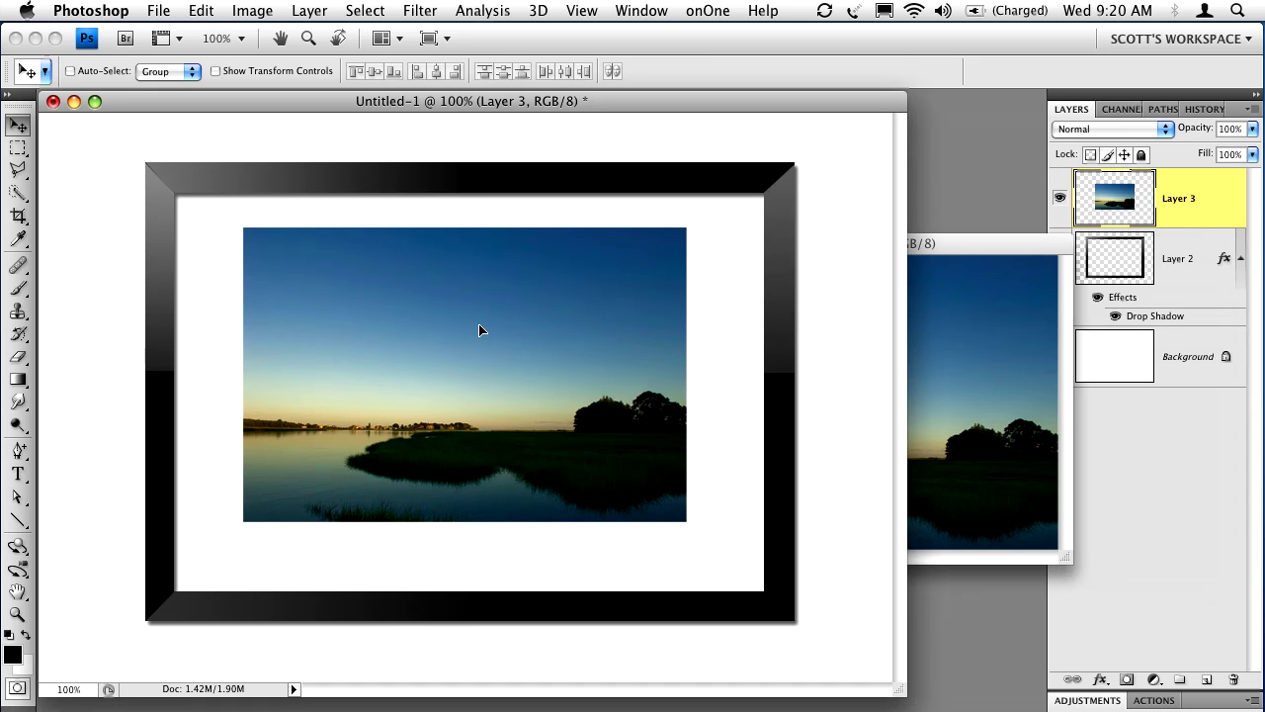
Scale the photo down to fit inside the frame, nudge it centred, and put away image.jpg.
{"action": "key", "text": "ctrl+t"}
{"action": "left_click_drag", "start_coordinate": [687, 521], "coordinate": [667, 510]}
{"action": "key", "text": "Return"}
{"action": "key", "text": "Right"}
{"action": "key", "text": "Right"}
{"action": "key", "text": "Right"}
{"action": "key", "text": "Right"}
{"action": "key", "text": "Right"}
{"action": "key", "text": "Right"}
{"action": "key", "text": "Right"}
{"action": "key", "text": "Right"}
{"action": "key", "text": "Right"}
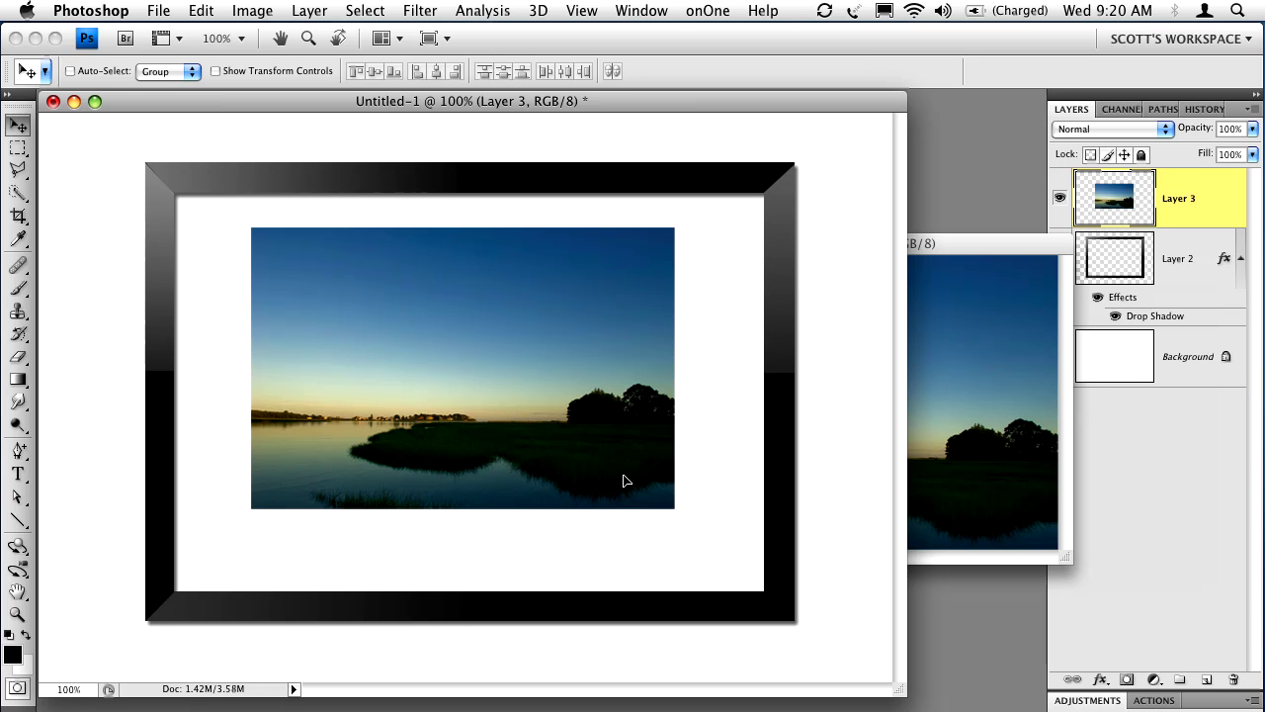
{"action": "key", "text": "Up"}
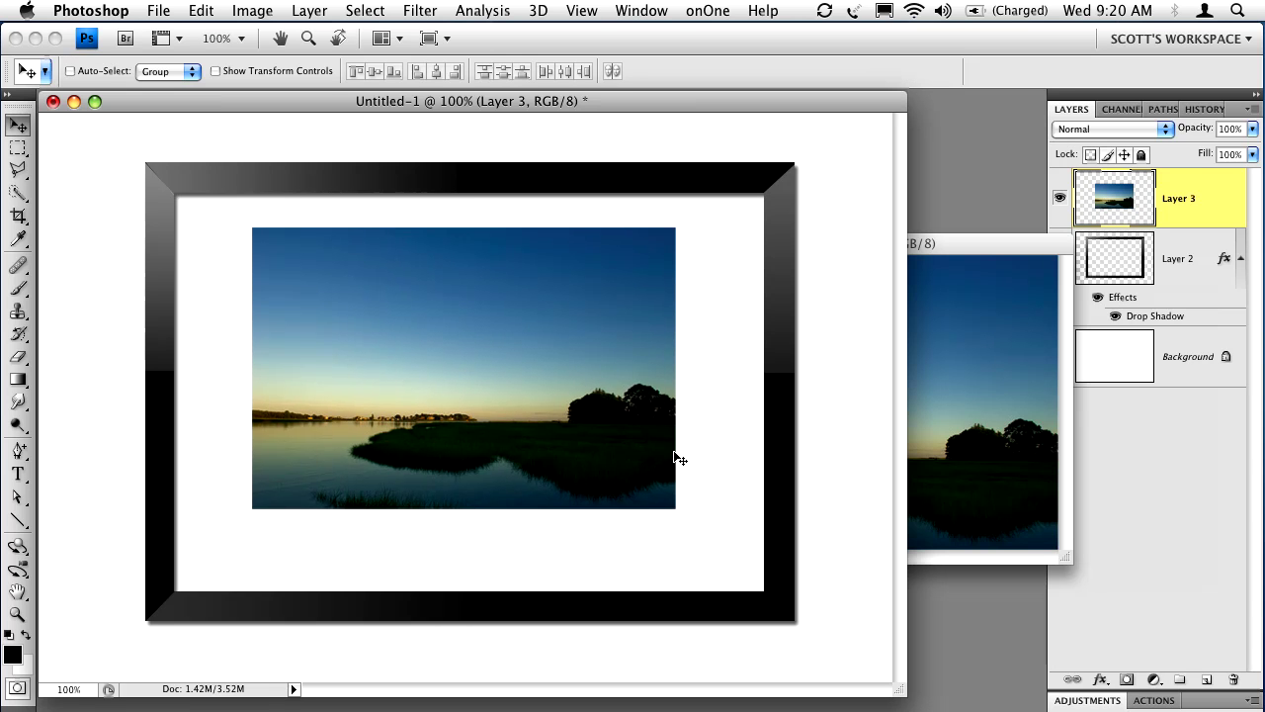
{"action": "left_click", "coordinate": [960, 261]}
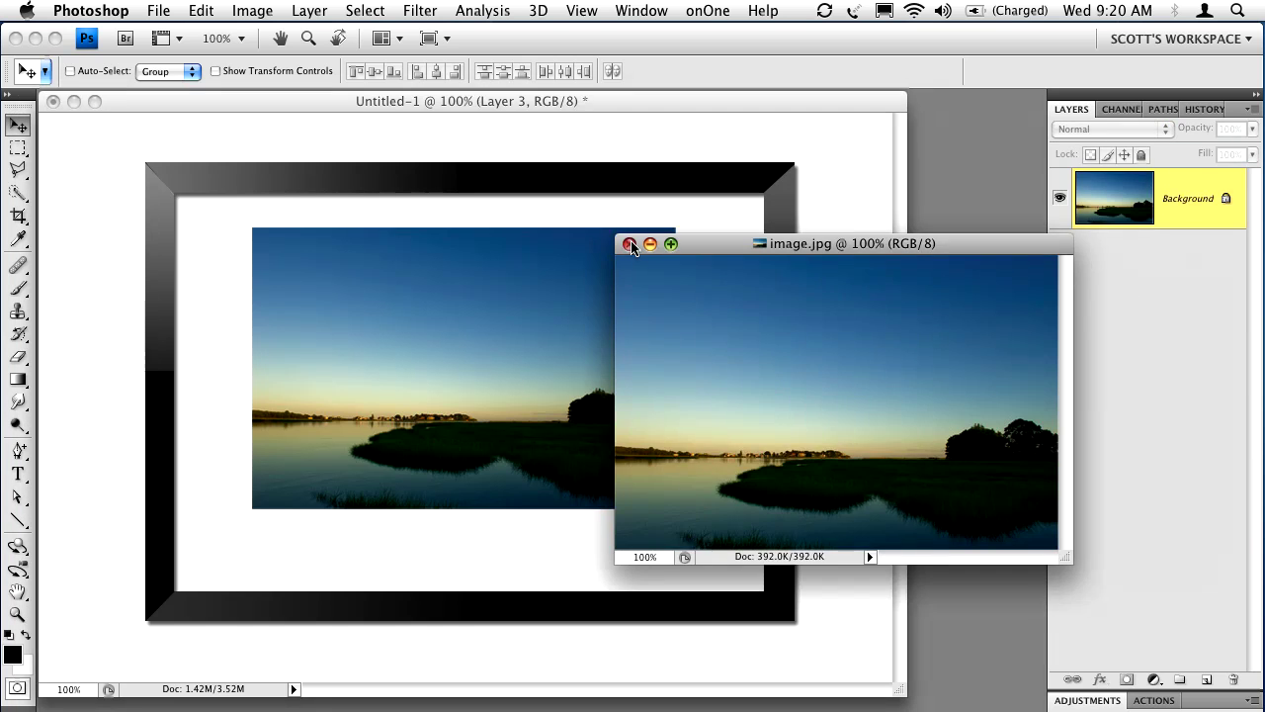
{"action": "left_click", "coordinate": [650, 244]}
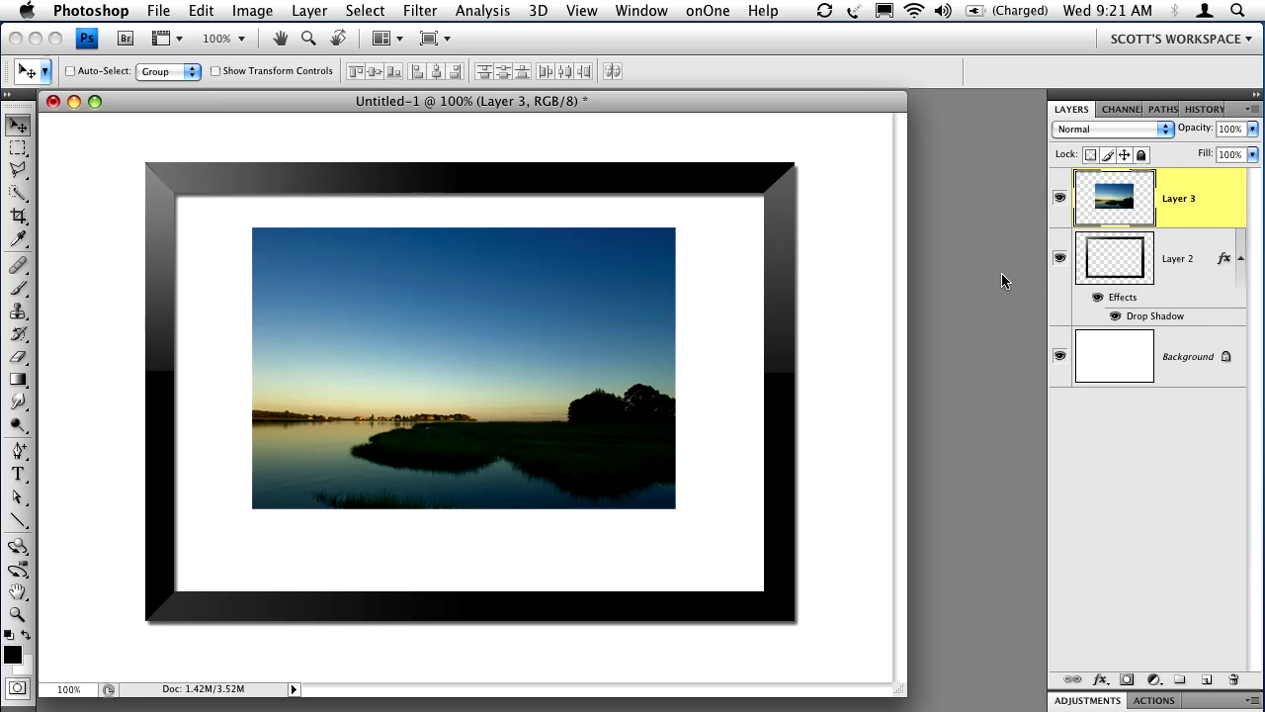
On a new layer below the photo, fill a slightly larger rectangular selection with white.
{"action": "left_click", "coordinate": [1207, 680], "text": "super"}
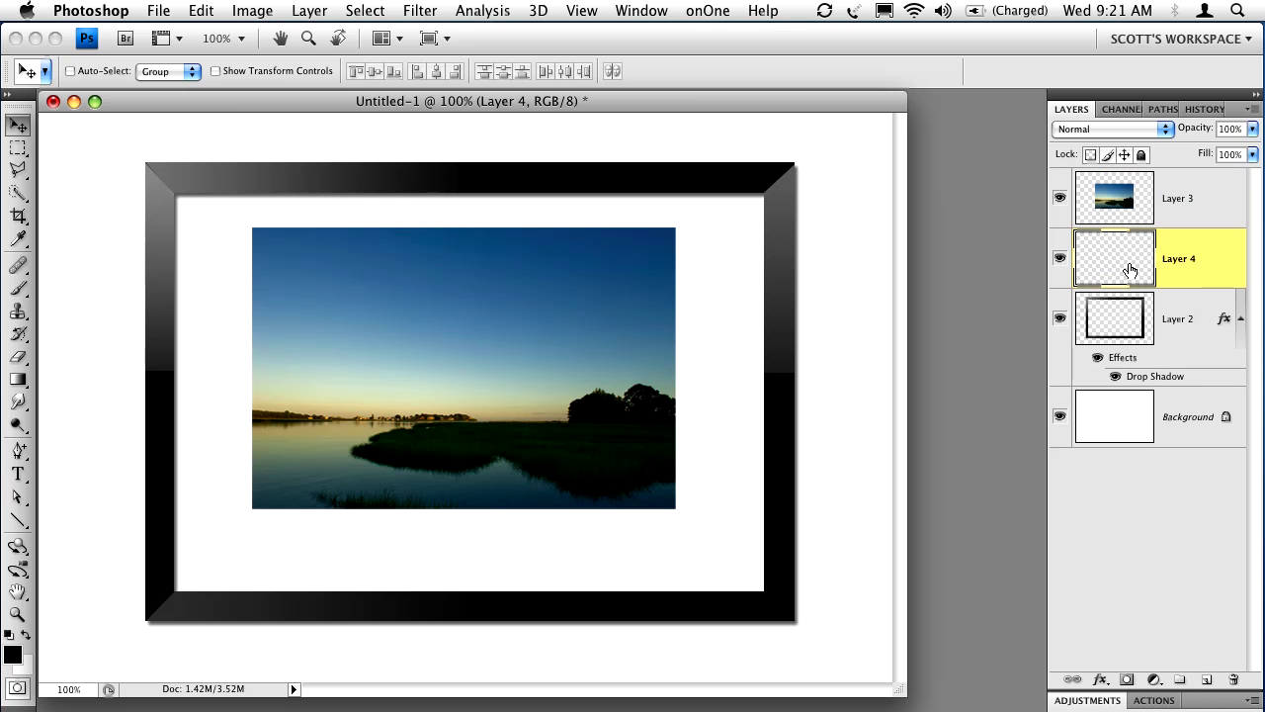
{"action": "left_click", "coordinate": [18, 148]}
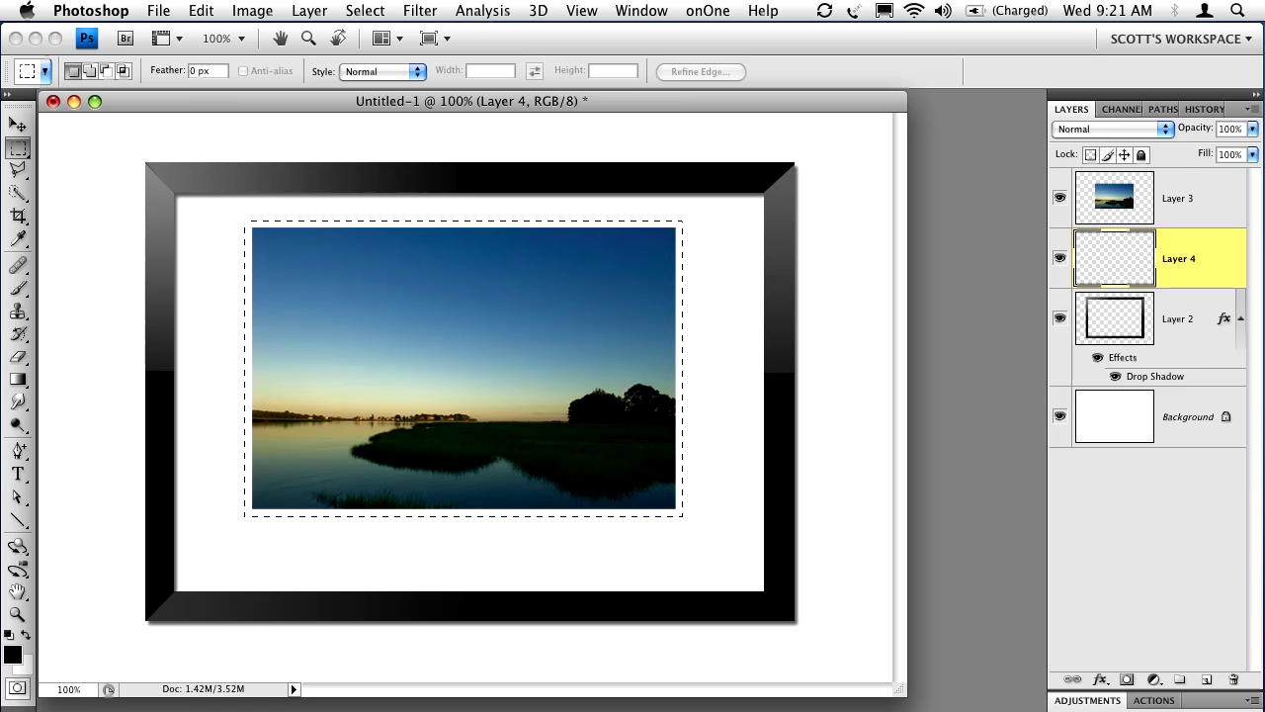
{"action": "left_click_drag", "start_coordinate": [683, 516], "coordinate": [683, 516]}
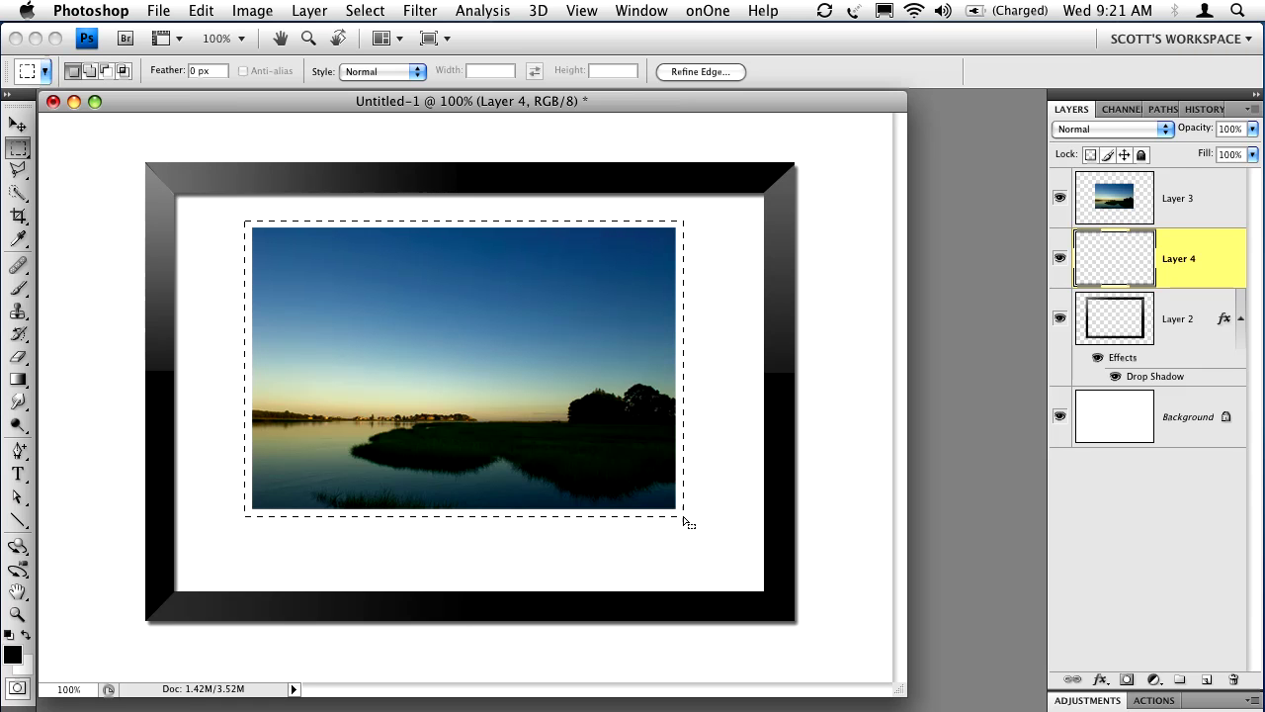
{"action": "left_click", "coordinate": [26, 638]}
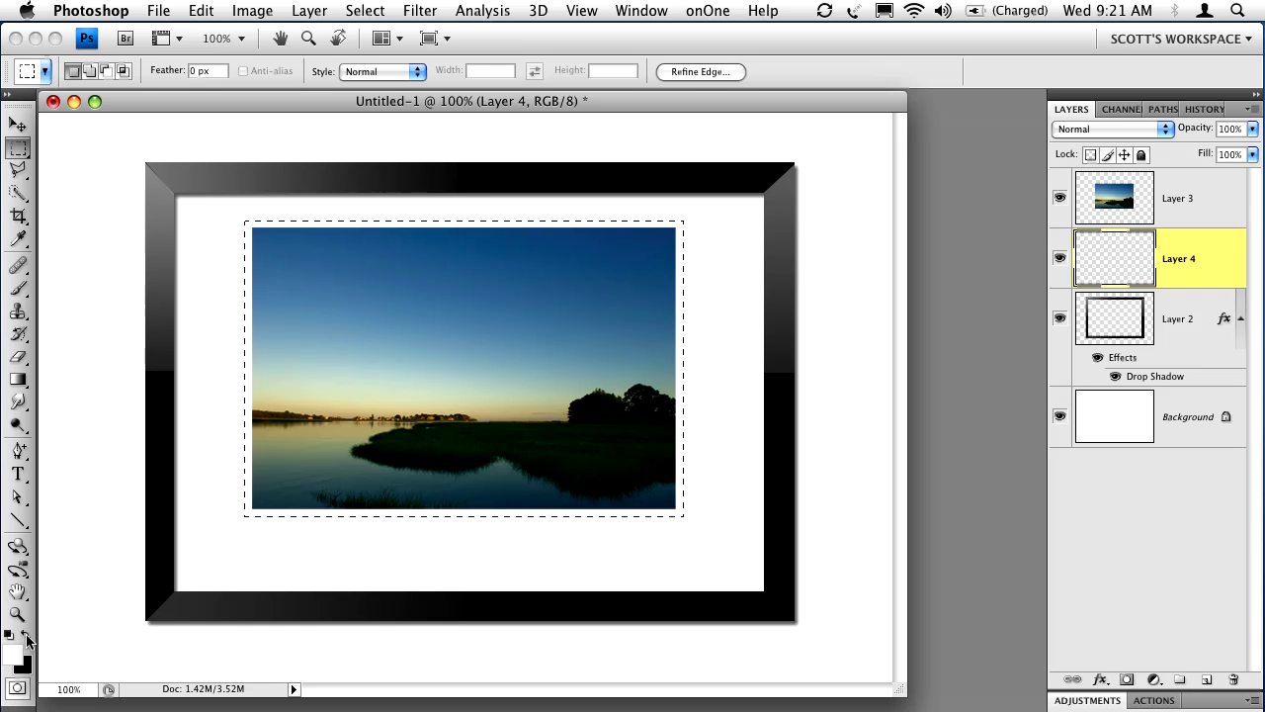
{"action": "key", "text": "alt+BackSpace"}
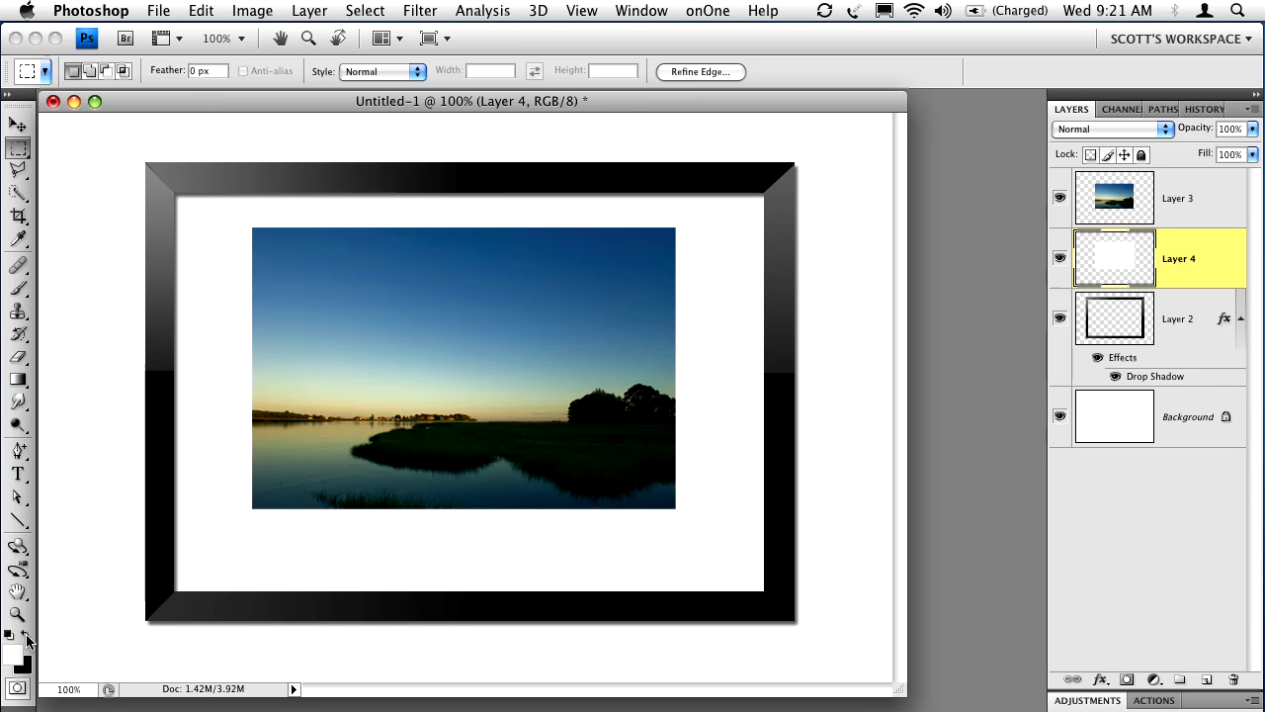
{"action": "key", "text": "ctrl+d"}
Temporarily hide the photo, frame and Background layers to check the white rectangle, then show them again.
{"action": "left_click", "coordinate": [1061, 200]}
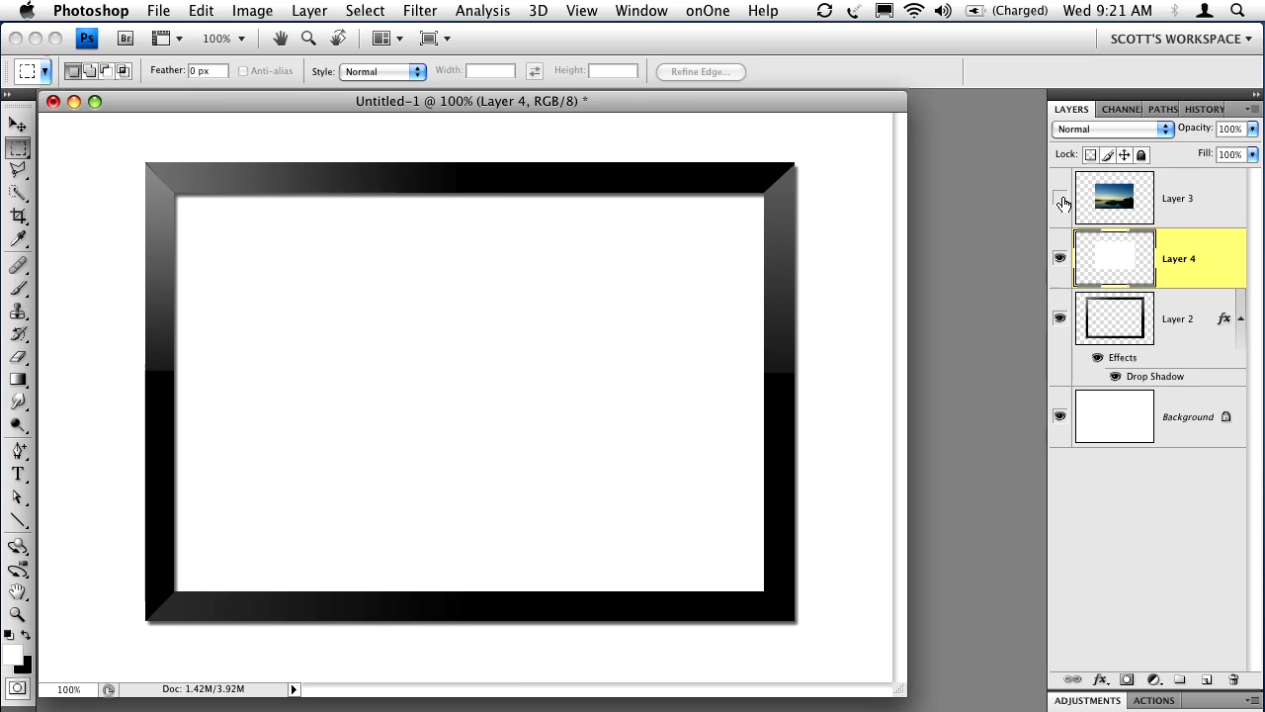
{"action": "left_click", "coordinate": [1060, 318]}
{"action": "left_click", "coordinate": [1060, 416]}
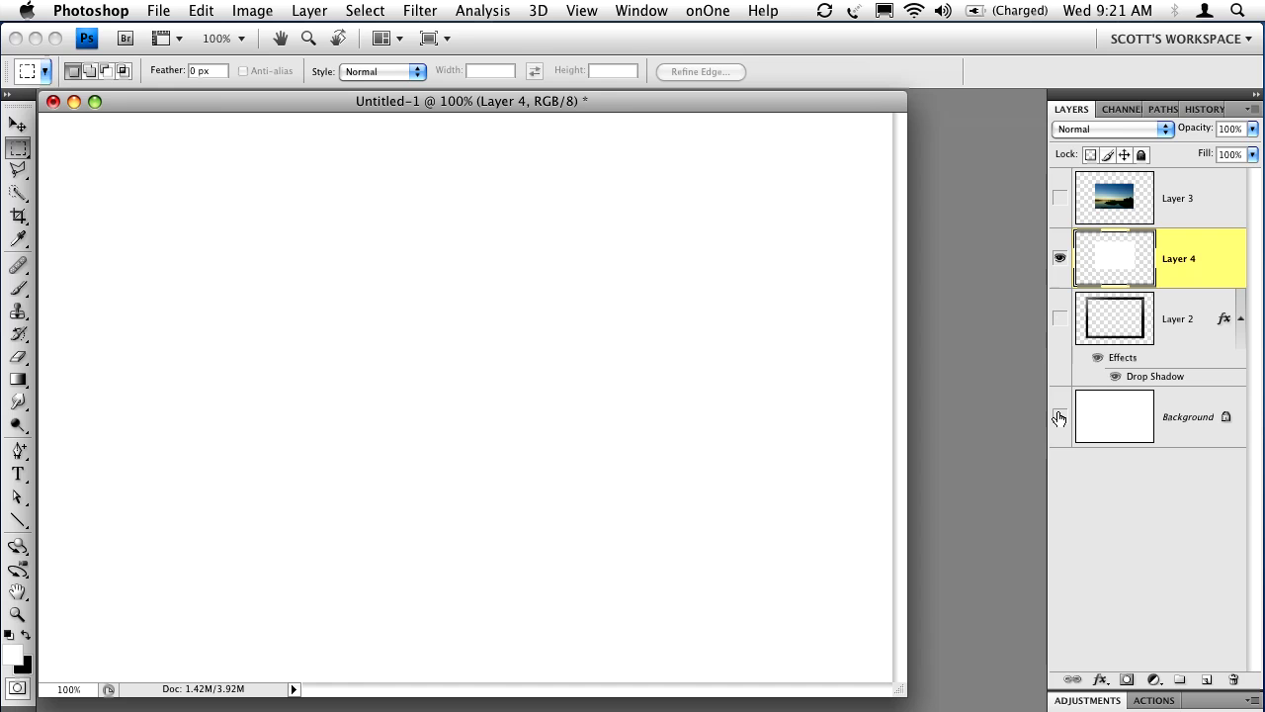
{"action": "left_click", "coordinate": [1060, 418]}
{"action": "left_click", "coordinate": [1060, 318]}
{"action": "left_click", "coordinate": [1060, 198]}
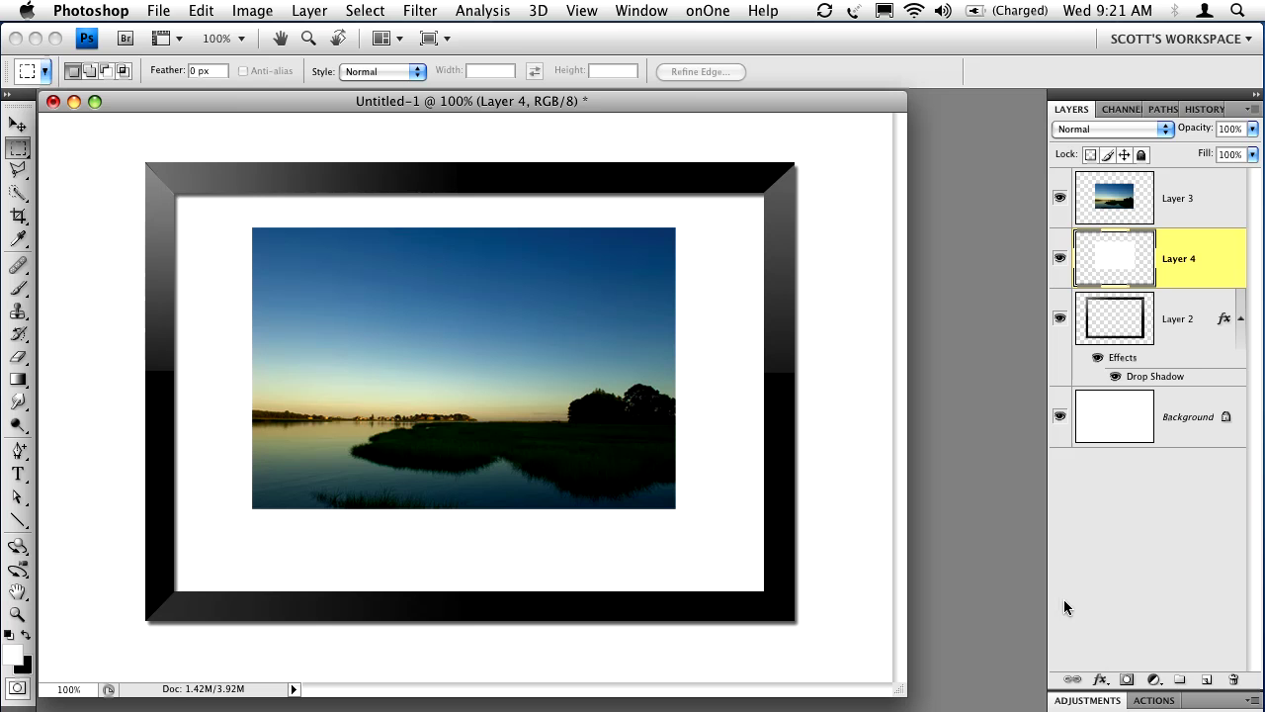
{"action": "left_click", "coordinate": [1101, 680]}
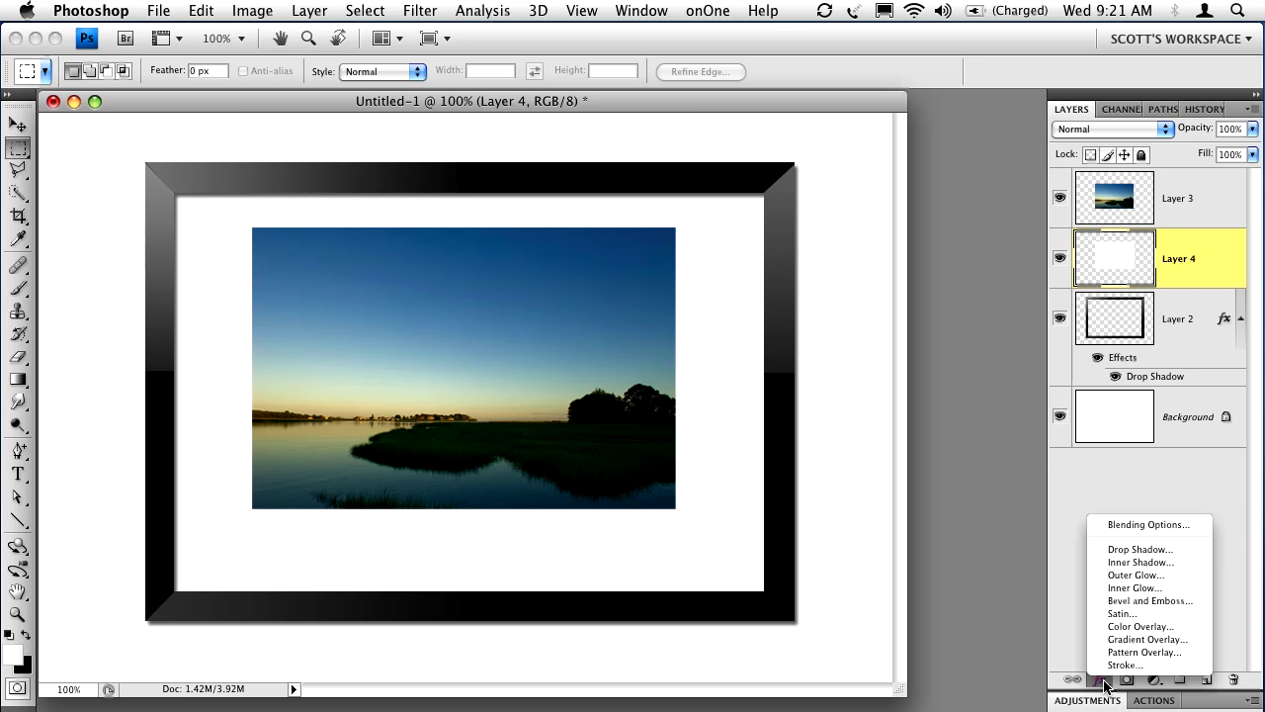
Add an Inner Glow to the white matte using black colour and Normal blend mode.
{"action": "left_click", "coordinate": [1166, 587]}
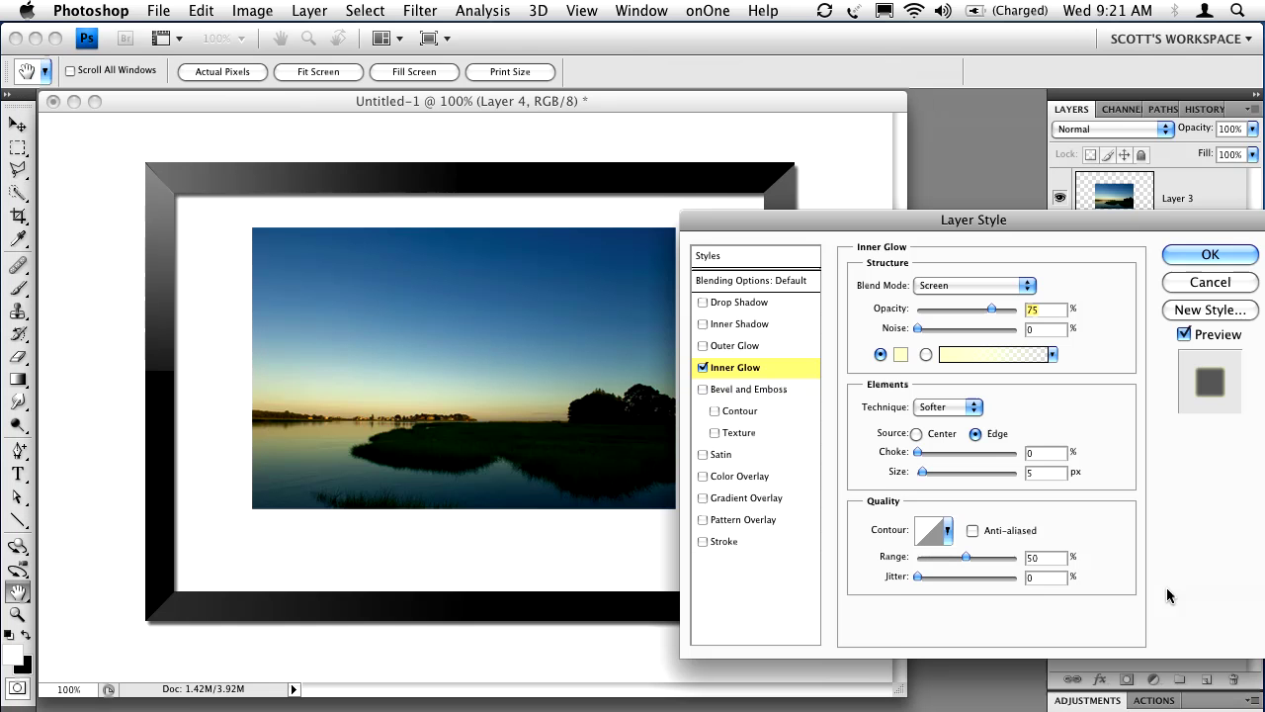
{"action": "left_click", "coordinate": [901, 354]}
{"action": "mouse_move", "coordinate": [412, 463]}
{"action": "left_mouse_down"}
{"action": "mouse_move", "coordinate": [330, 613]}
{"action": "mouse_move", "coordinate": [335, 632]}
{"action": "left_mouse_up"}
{"action": "left_click", "coordinate": [758, 369]}
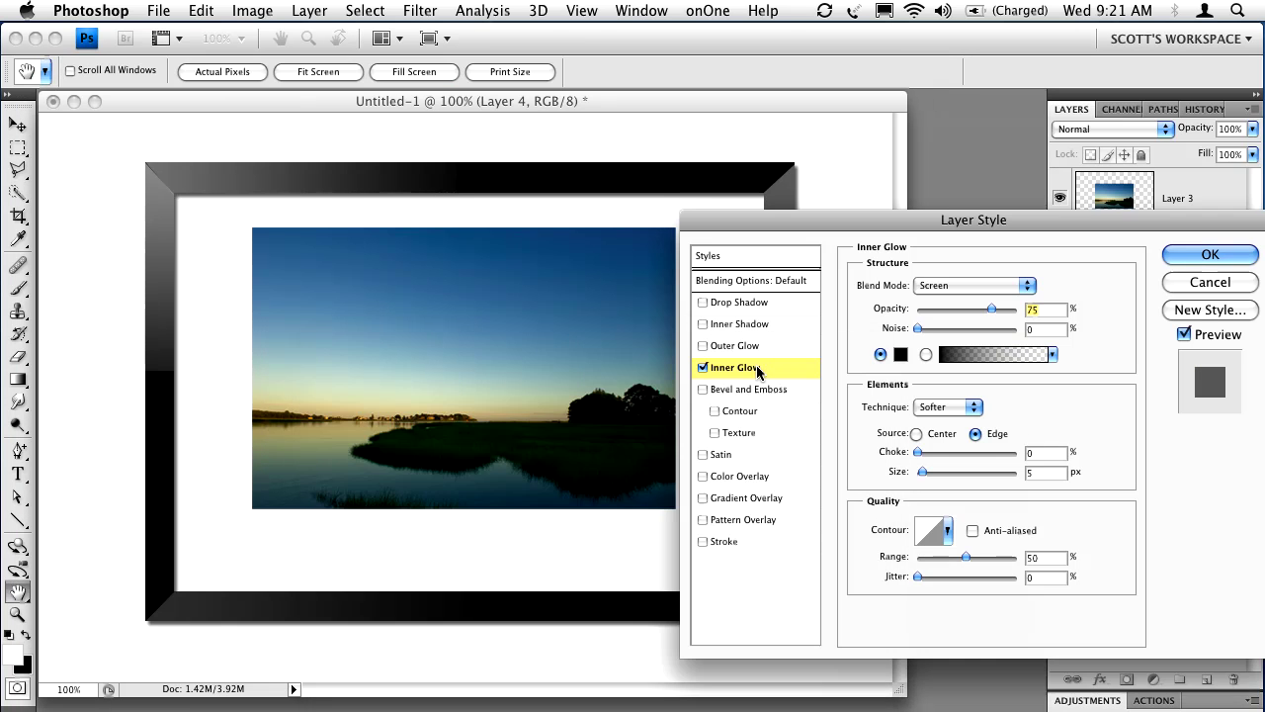
{"action": "left_click", "coordinate": [966, 287]}
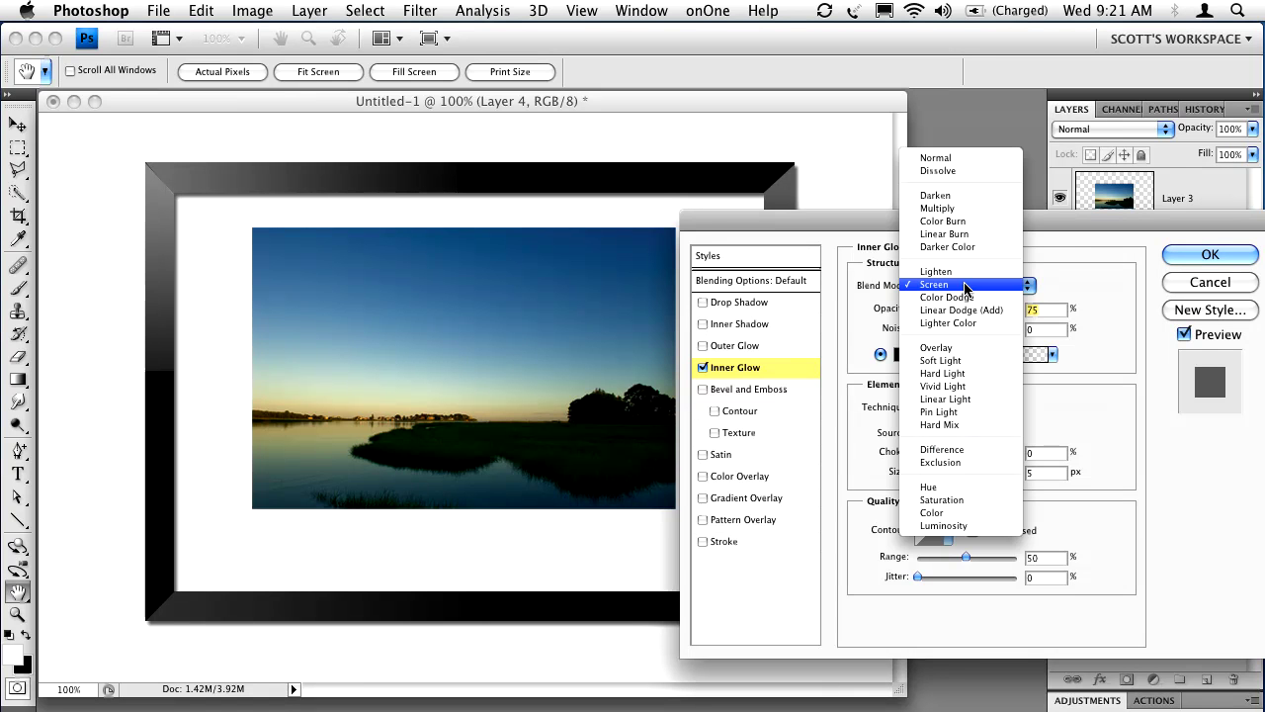
{"action": "left_click", "coordinate": [979, 166]}
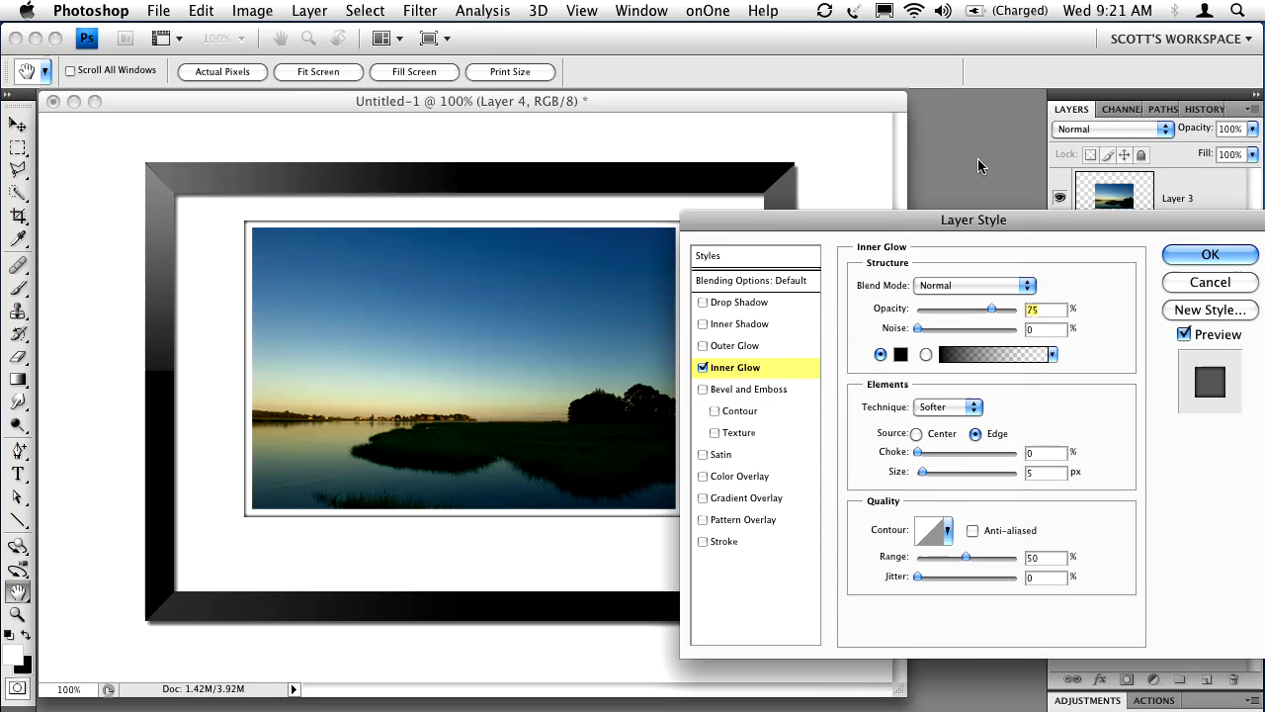
Set the inner glow to about 15% opacity and 7 px size, and apply it.
{"action": "left_click_drag", "start_coordinate": [969, 228], "coordinate": [1037, 226]}
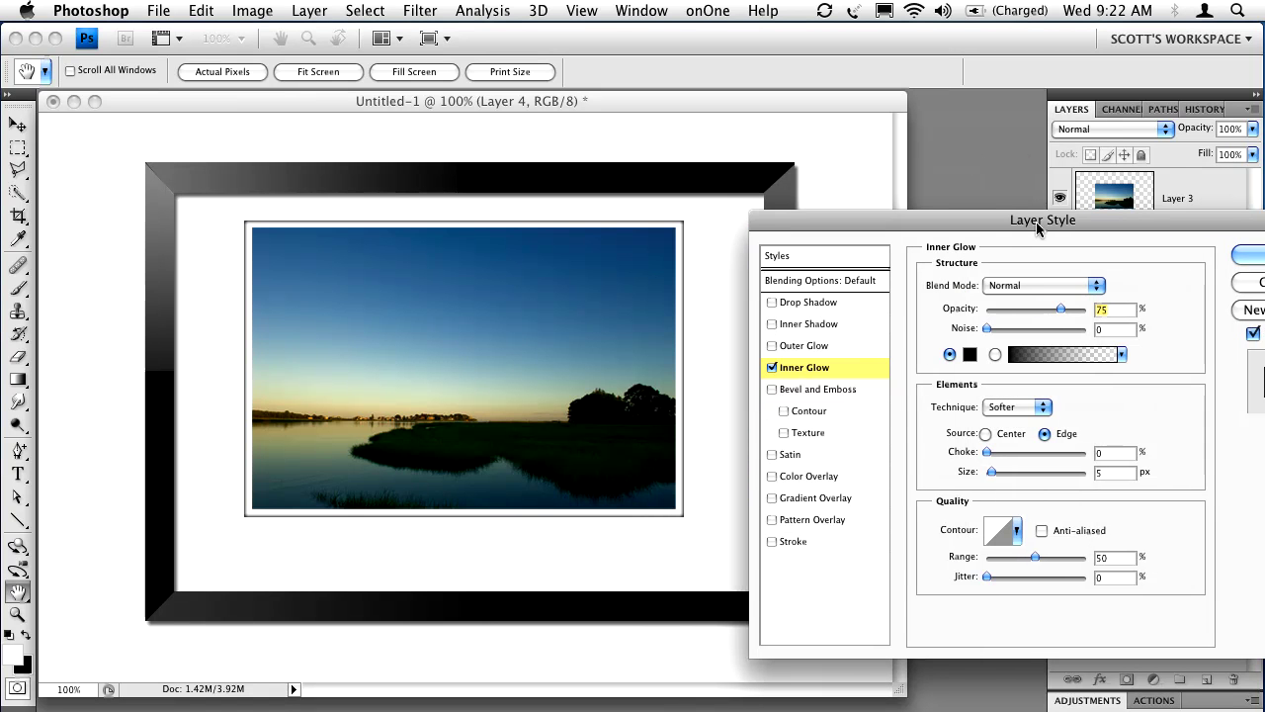
{"action": "left_click_drag", "start_coordinate": [1058, 308], "coordinate": [1008, 317]}
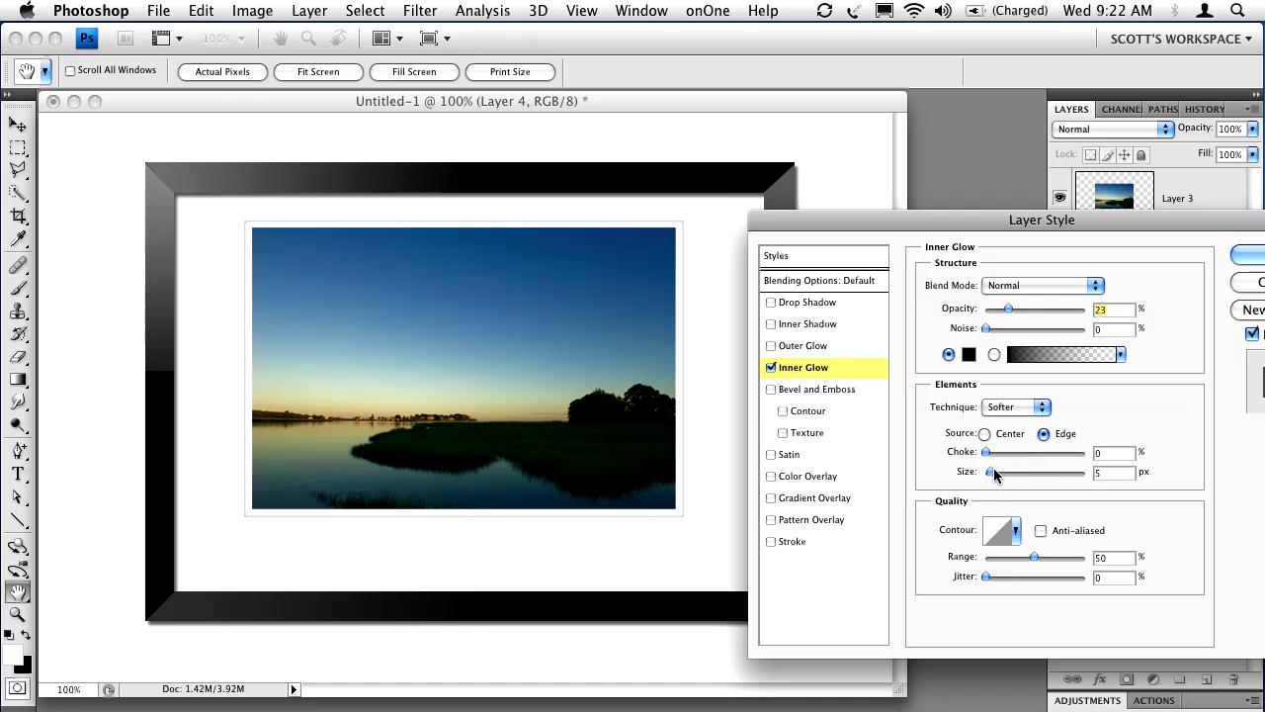
{"action": "left_click", "coordinate": [1099, 473]}
{"action": "key", "text": "Up"}
{"action": "key", "text": "Up"}
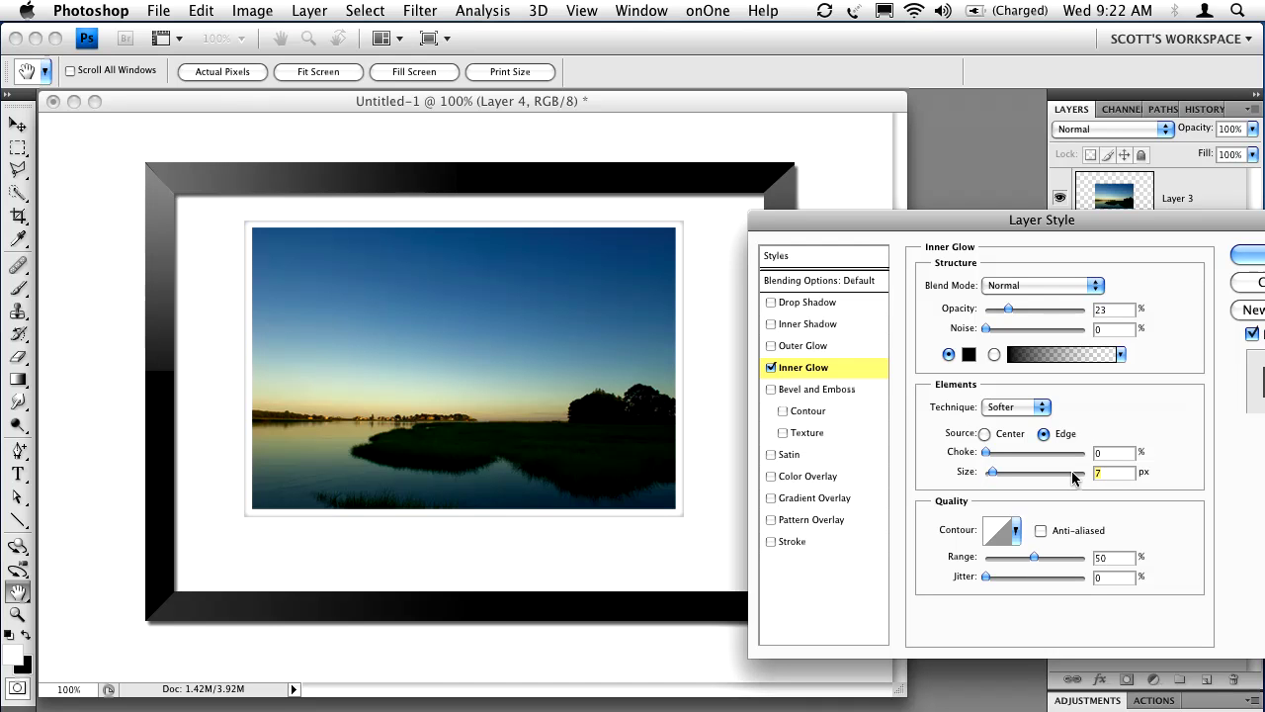
{"action": "left_click_drag", "start_coordinate": [1005, 308], "coordinate": [1000, 310]}
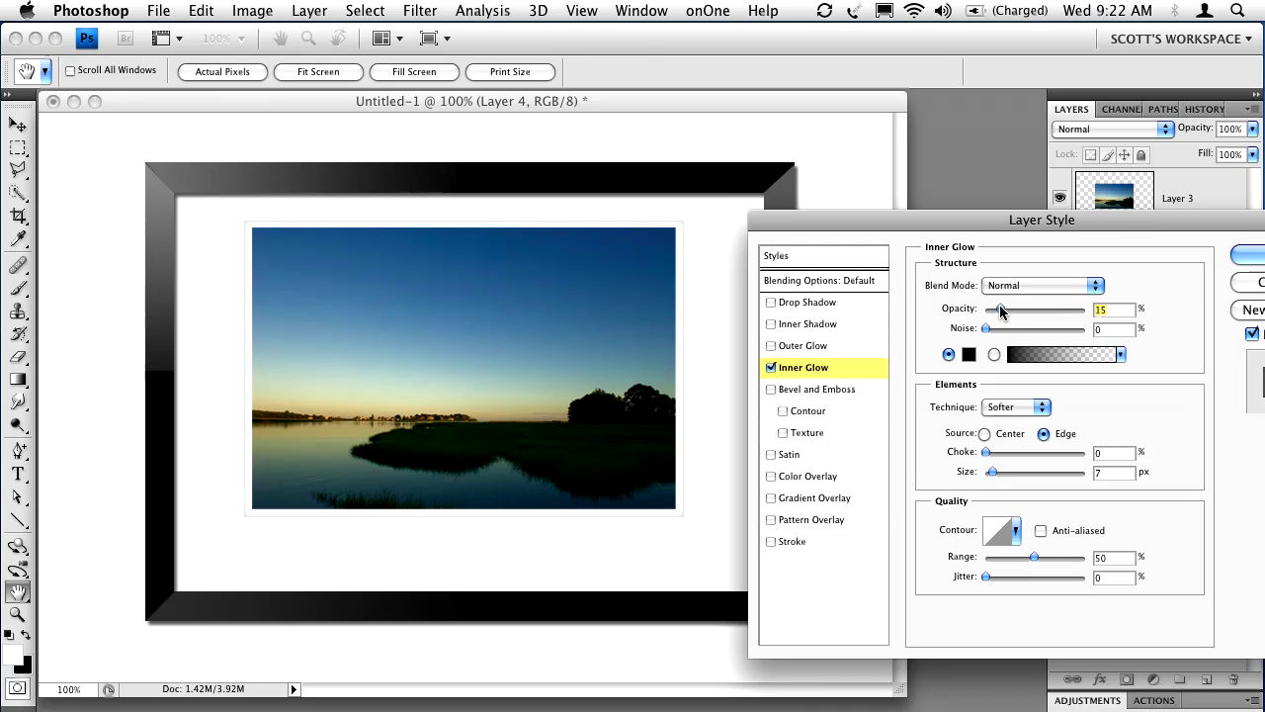
{"action": "left_click", "coordinate": [1251, 257]}
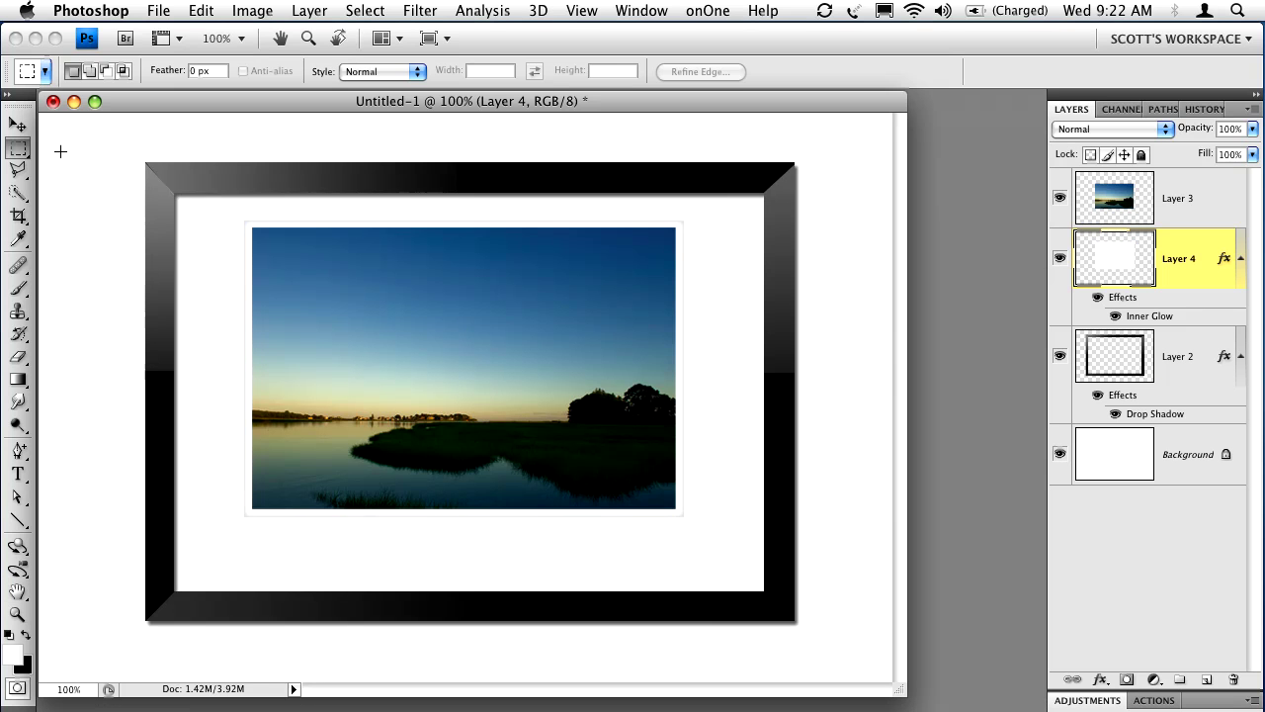
{"action": "left_click", "coordinate": [18, 123]}
Start a Trajan Pro text line below the photo with near-black colour.
{"action": "left_click", "coordinate": [20, 476]}
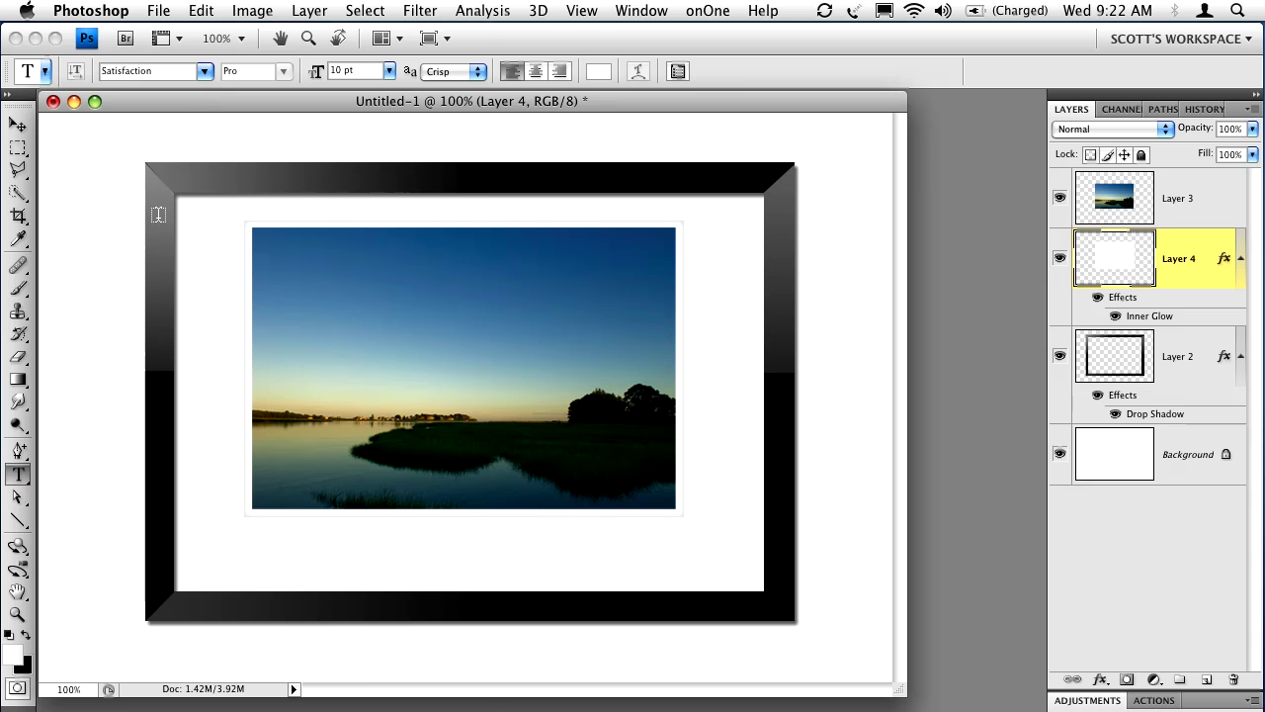
{"action": "left_click", "coordinate": [204, 71]}
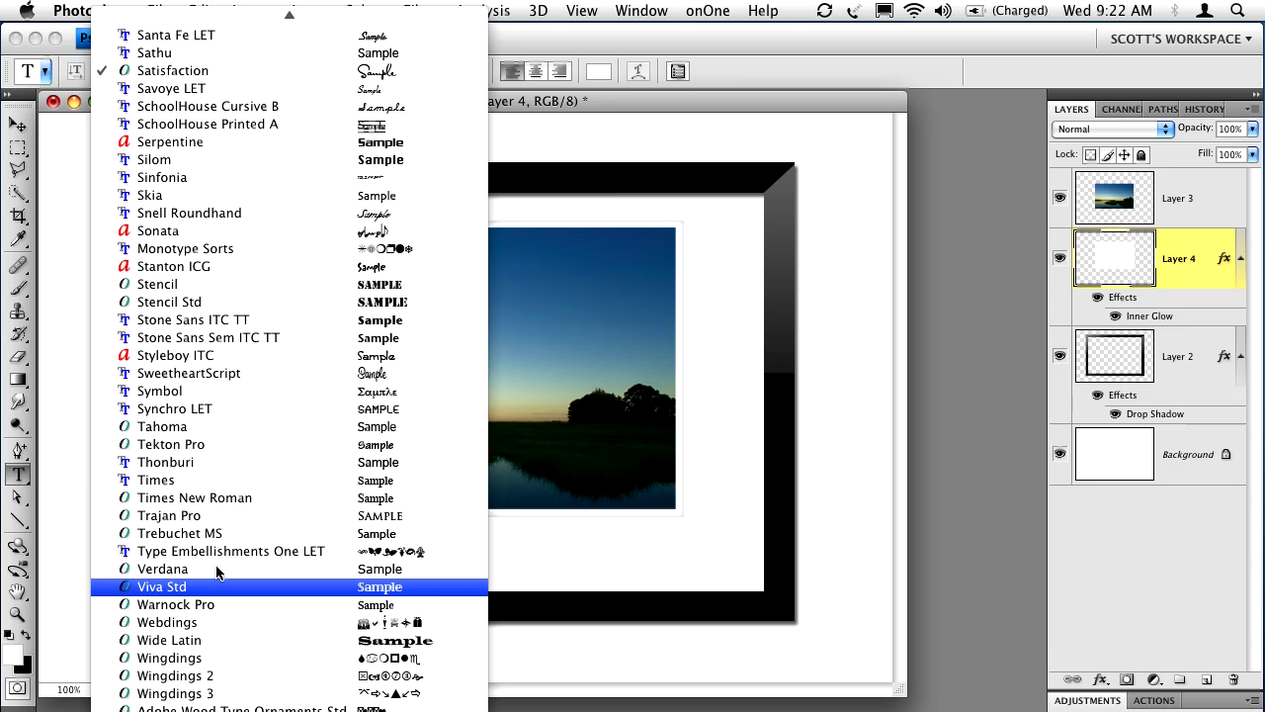
{"action": "left_click", "coordinate": [224, 508]}
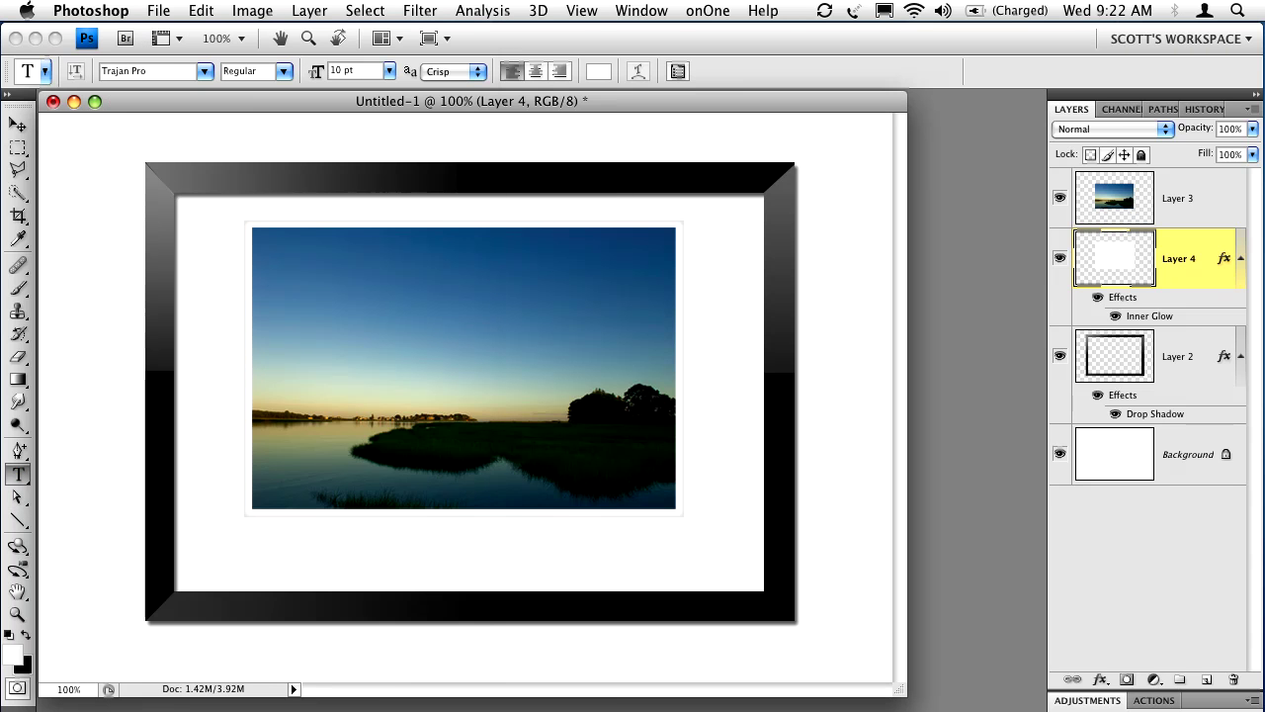
{"action": "left_click", "coordinate": [463, 555]}
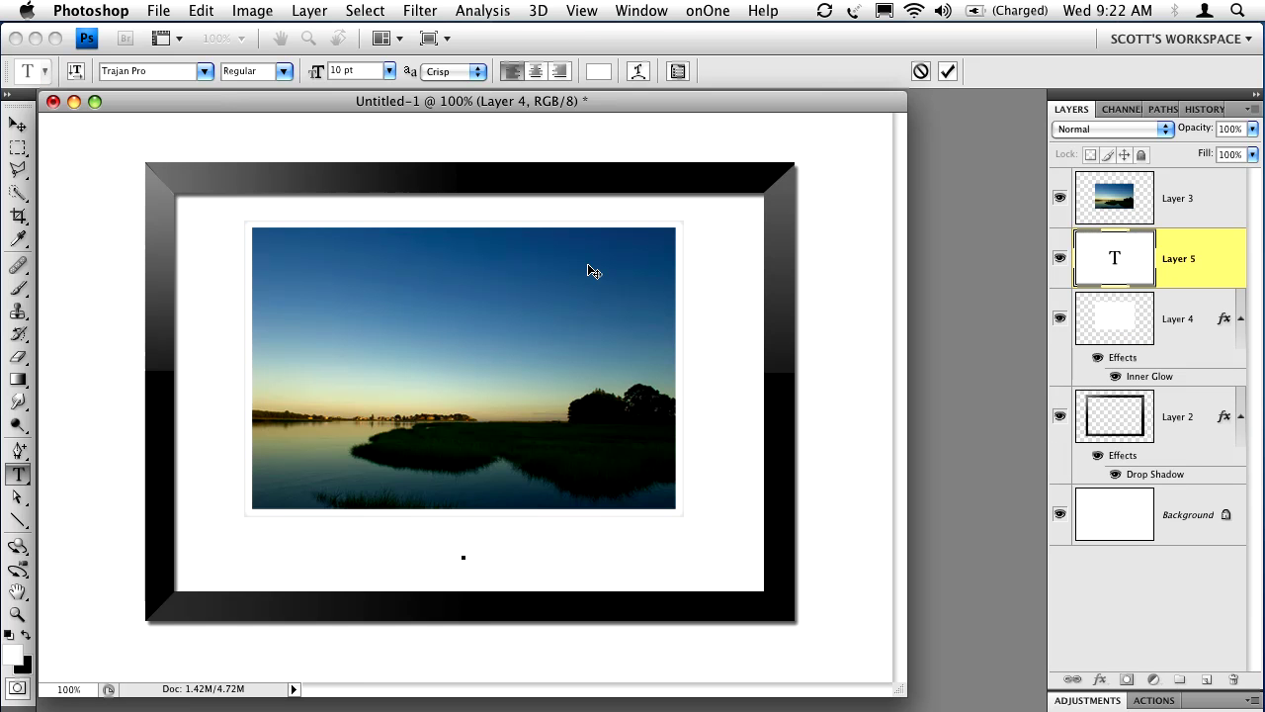
{"action": "left_click", "coordinate": [598, 71]}
{"action": "mouse_move", "coordinate": [527, 482]}
{"action": "left_mouse_down"}
{"action": "mouse_move", "coordinate": [451, 514]}
{"action": "mouse_move", "coordinate": [338, 628]}
{"action": "left_mouse_up"}
{"action": "left_click", "coordinate": [796, 369]}
Type 'Kelby Photography', widen its letter spacing, set it to 9 pt and commit.
{"action": "type", "text": "Kelby Photography"}
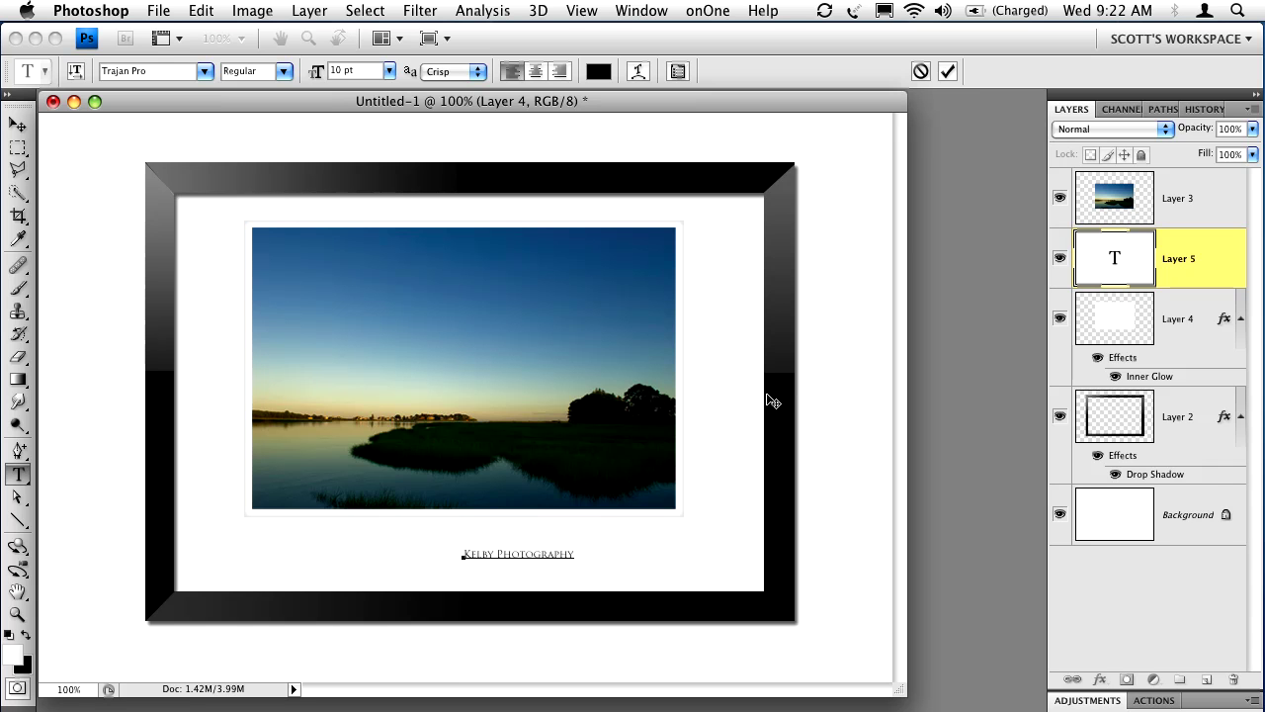
{"action": "key", "text": "super"}
{"action": "key", "text": "super+a"}
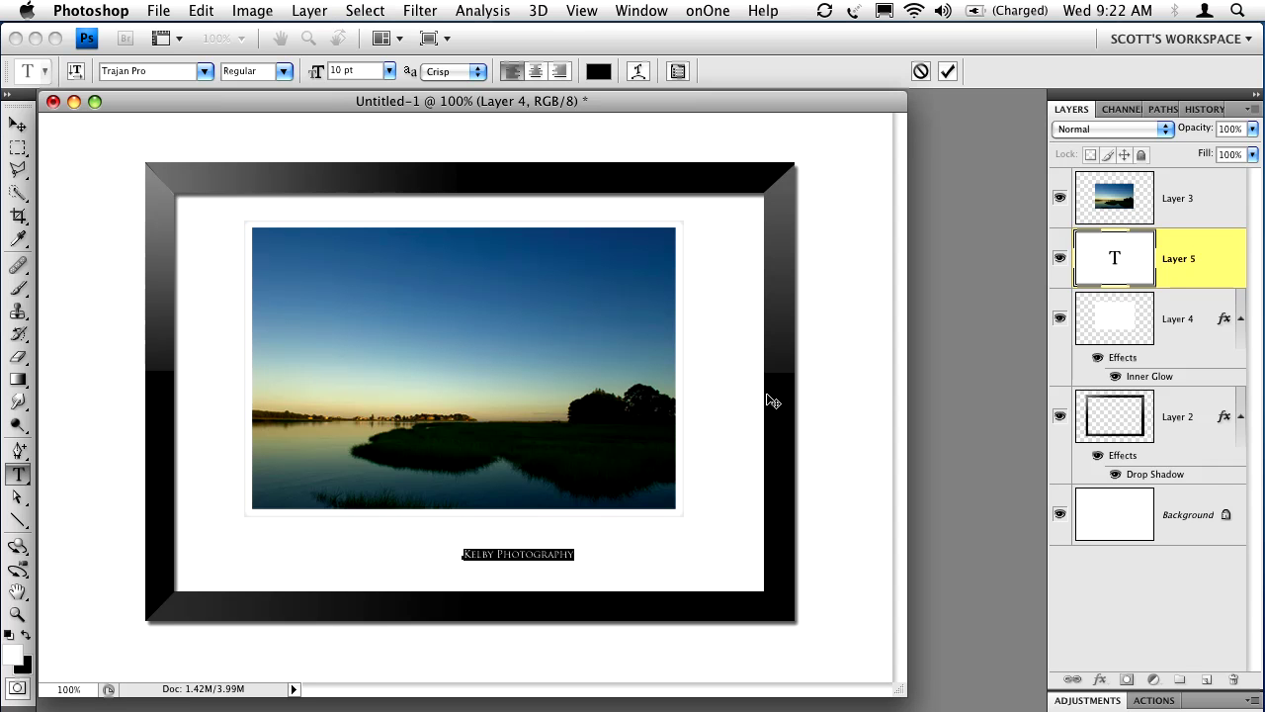
{"action": "key", "text": "alt+Right"}
{"action": "key", "text": "alt+Right"}
{"action": "key", "text": "alt+Right"}
{"action": "key", "text": "alt+Right"}
{"action": "key", "text": "alt+Right"}
{"action": "key", "text": "alt+Right"}
{"action": "key", "text": "alt+Right"}
{"action": "key", "text": "alt+Right"}
{"action": "key", "text": "alt+Right"}
{"action": "key", "text": "alt+Right"}
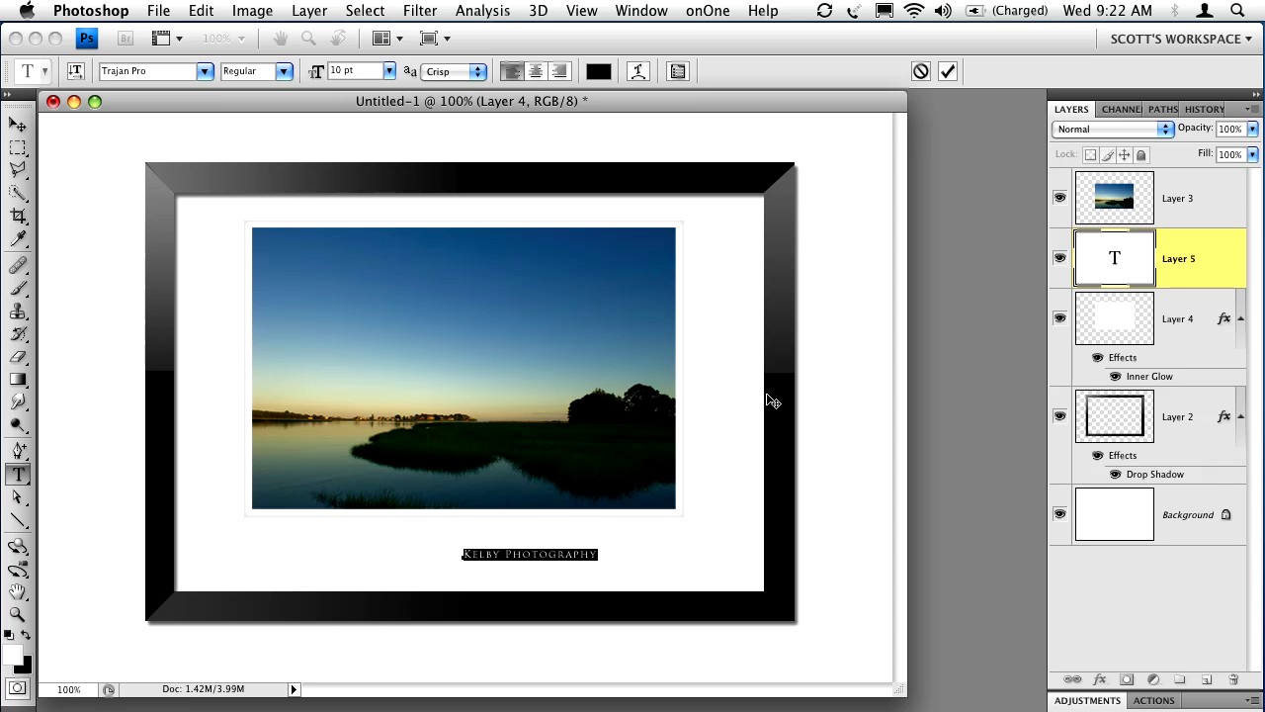
{"action": "key", "text": "alt+Right"}
{"action": "key", "text": "alt+Right"}
{"action": "key", "text": "alt+Right"}
{"action": "key", "text": "alt+Right"}
{"action": "key", "text": "alt+Right"}
{"action": "key", "text": "alt+Right"}
{"action": "key", "text": "alt+Right"}
{"action": "key", "text": "alt+Right"}
{"action": "key", "text": "alt+Right"}
{"action": "key", "text": "alt+Right"}
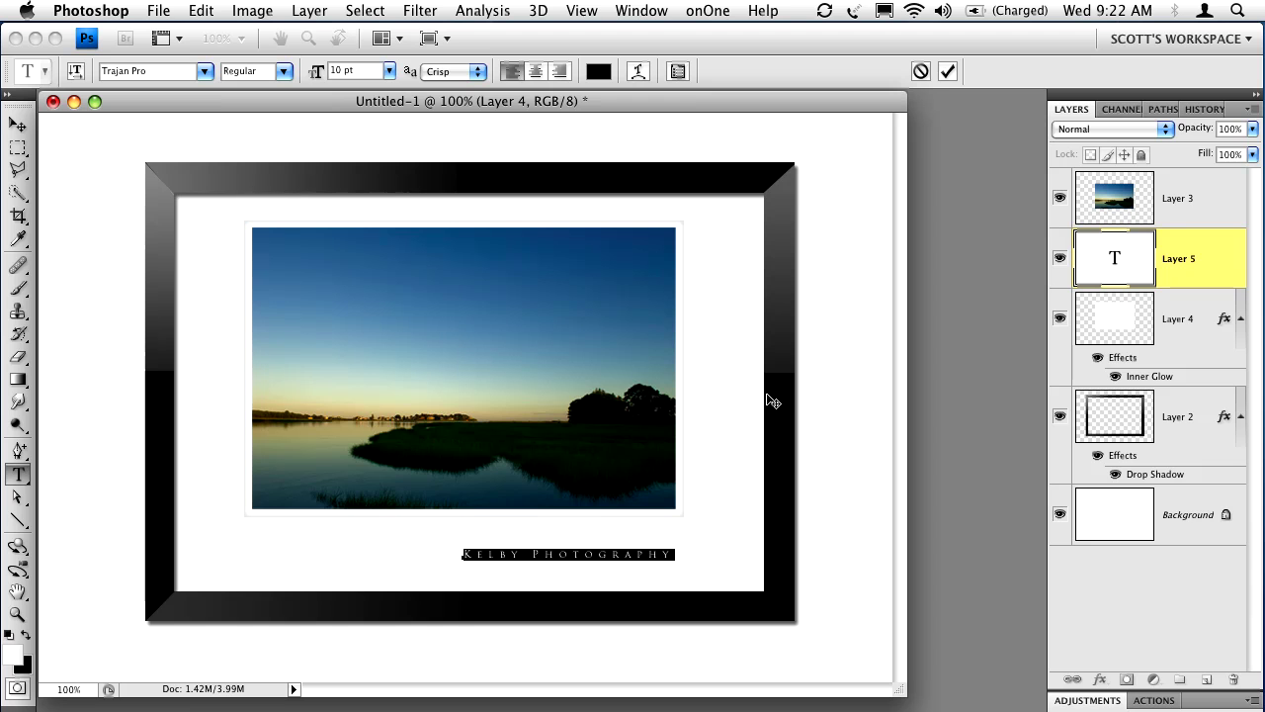
{"action": "key", "text": "alt+Right"}
{"action": "key", "text": "alt+Right"}
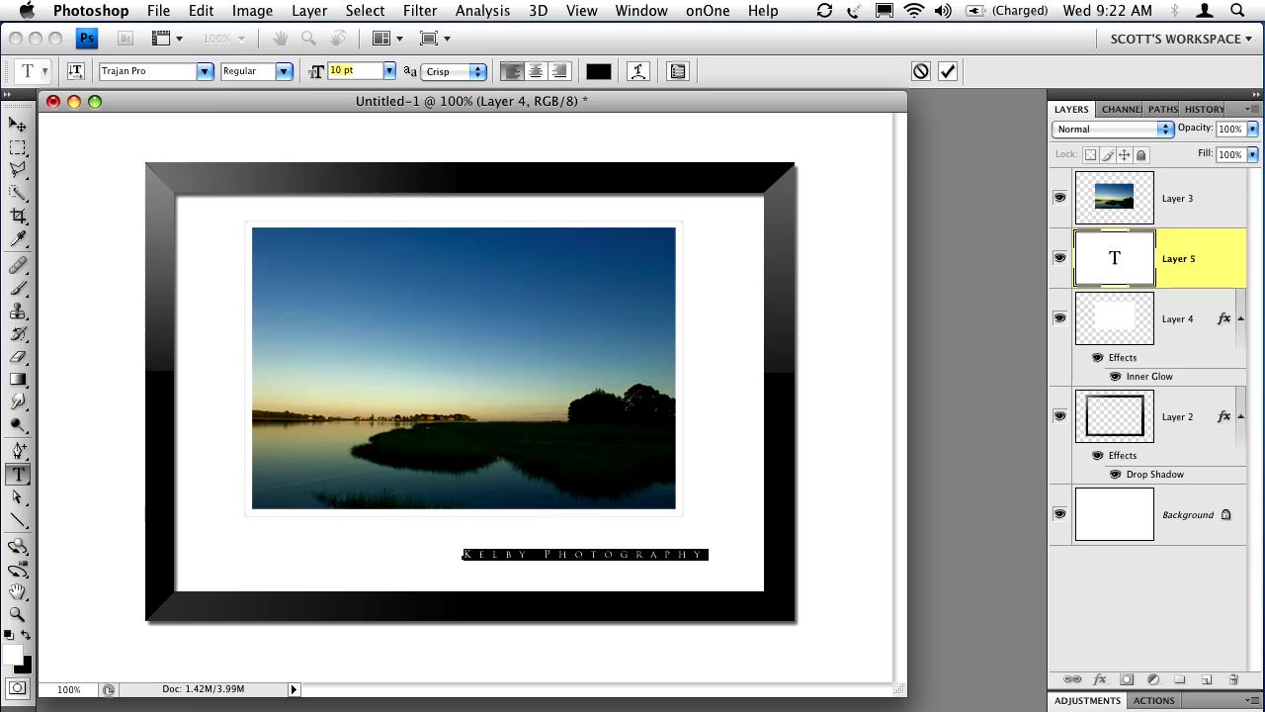
{"action": "left_click_drag", "start_coordinate": [316, 72], "coordinate": [311, 75]}
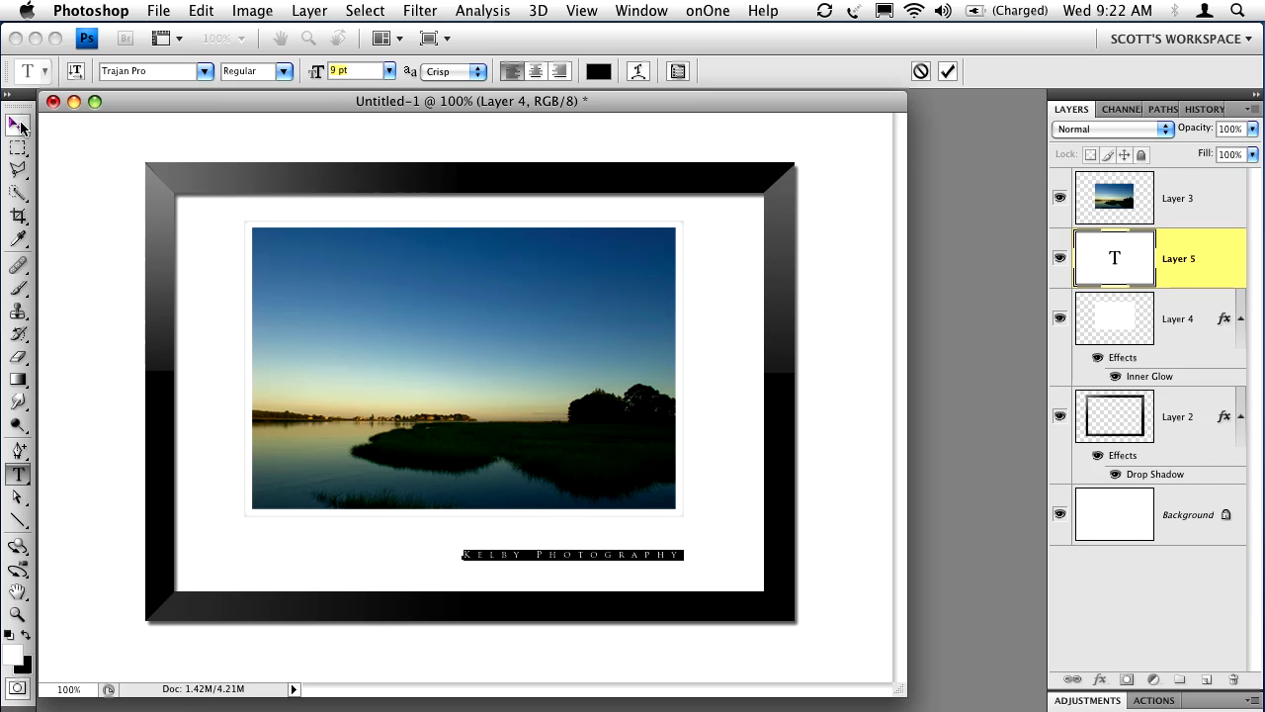
{"action": "left_click", "coordinate": [18, 124]}
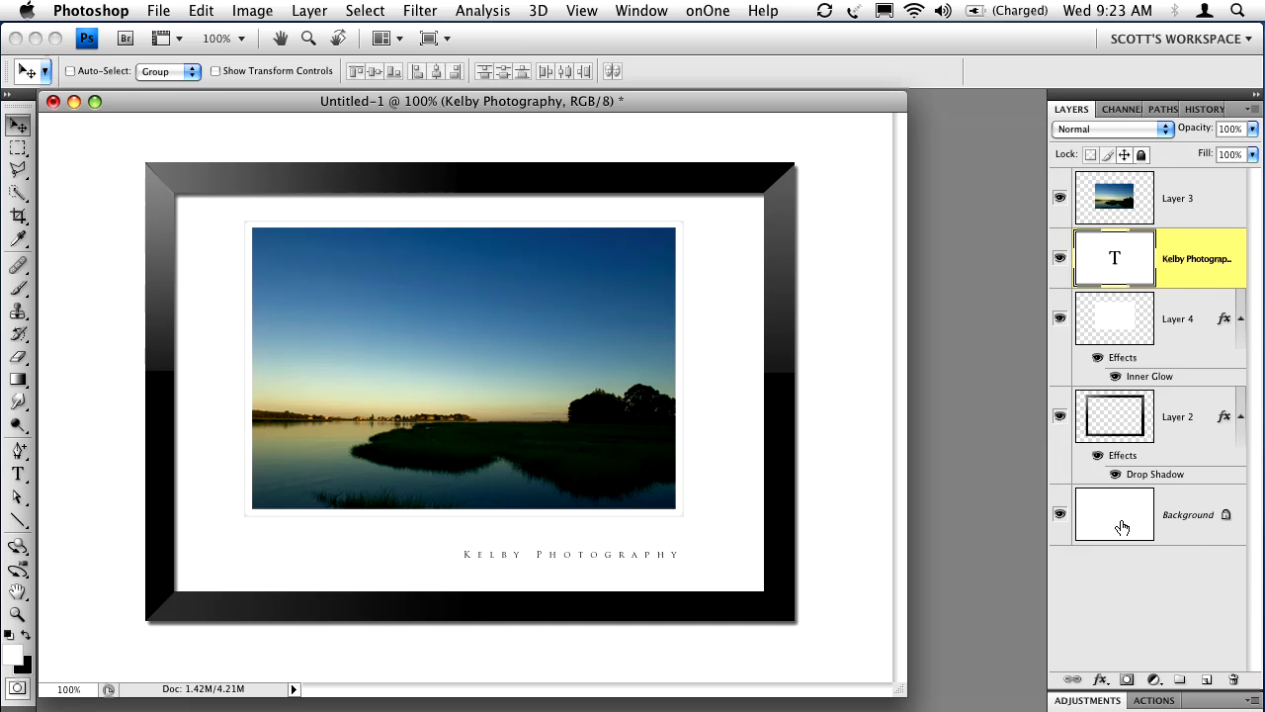
Select Layer 2 together with the caption layer and align their horizontal centres.
{"action": "left_click", "coordinate": [1123, 434]}
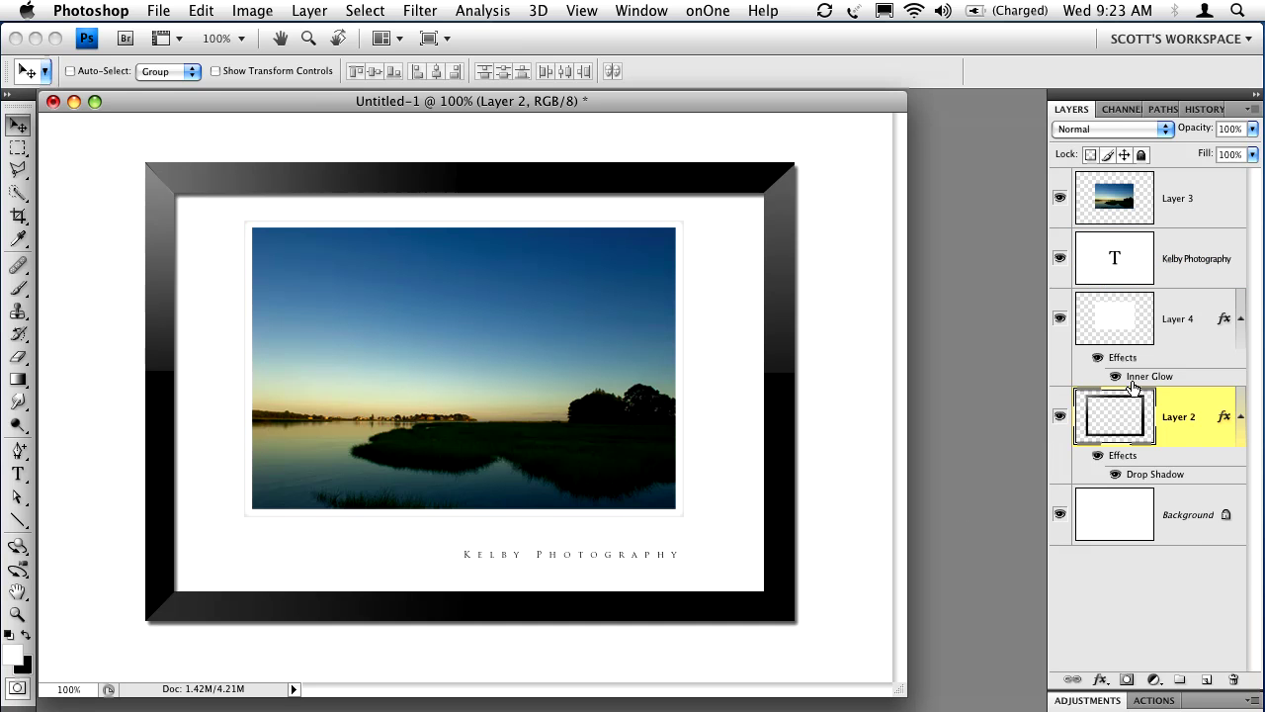
{"action": "left_click", "coordinate": [1196, 271], "text": "super"}
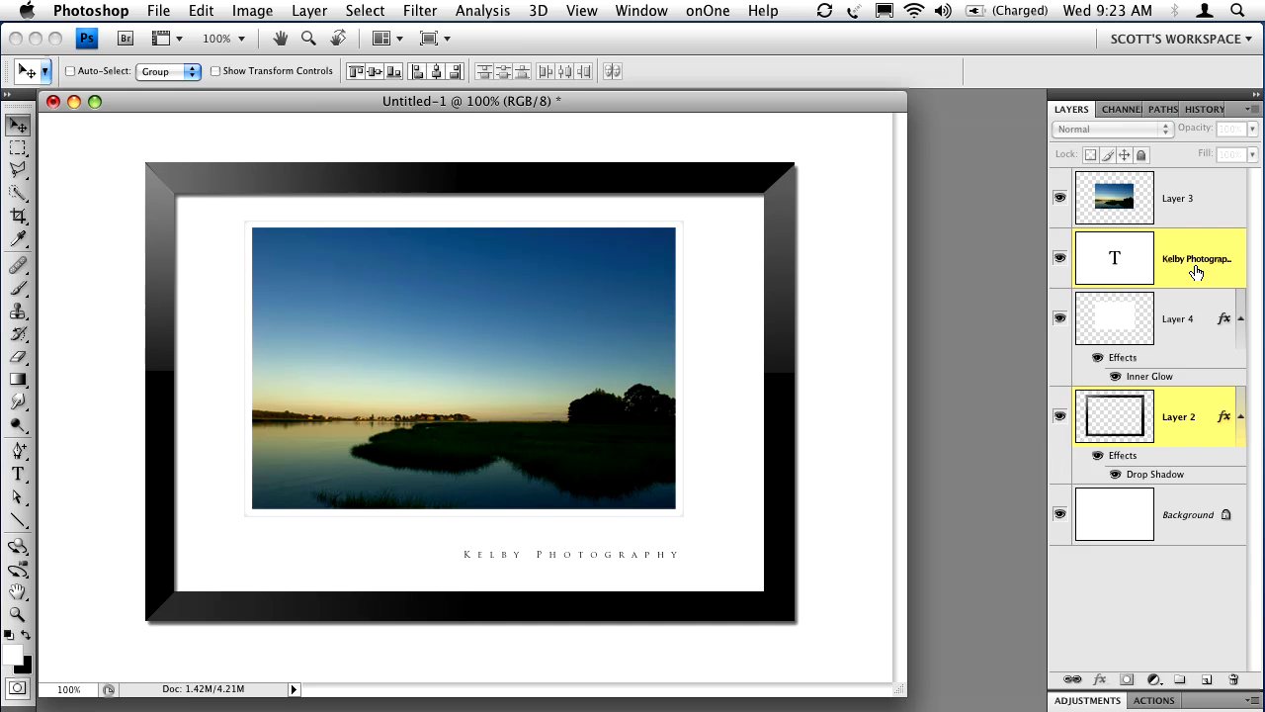
{"action": "left_click", "coordinate": [436, 73]}
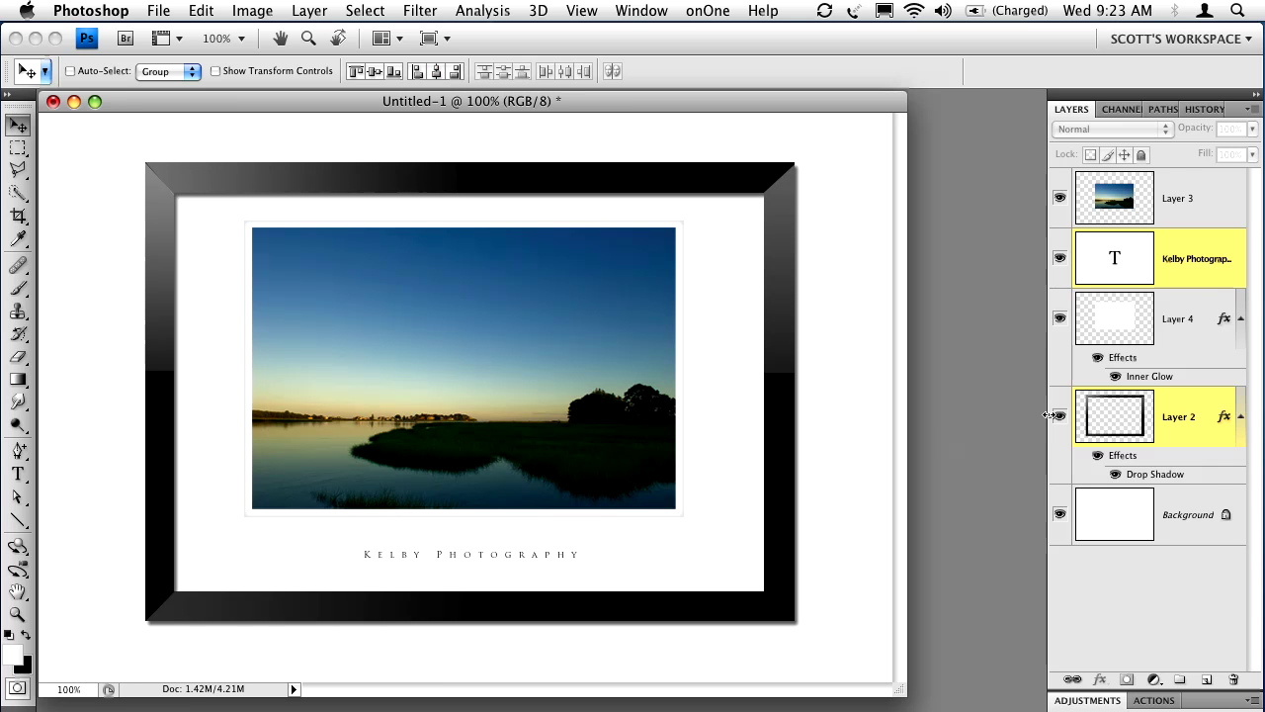
Lower the Kelby Photography type layer's opacity to 70% in the Layers panel.
{"action": "left_click", "coordinate": [1186, 280]}
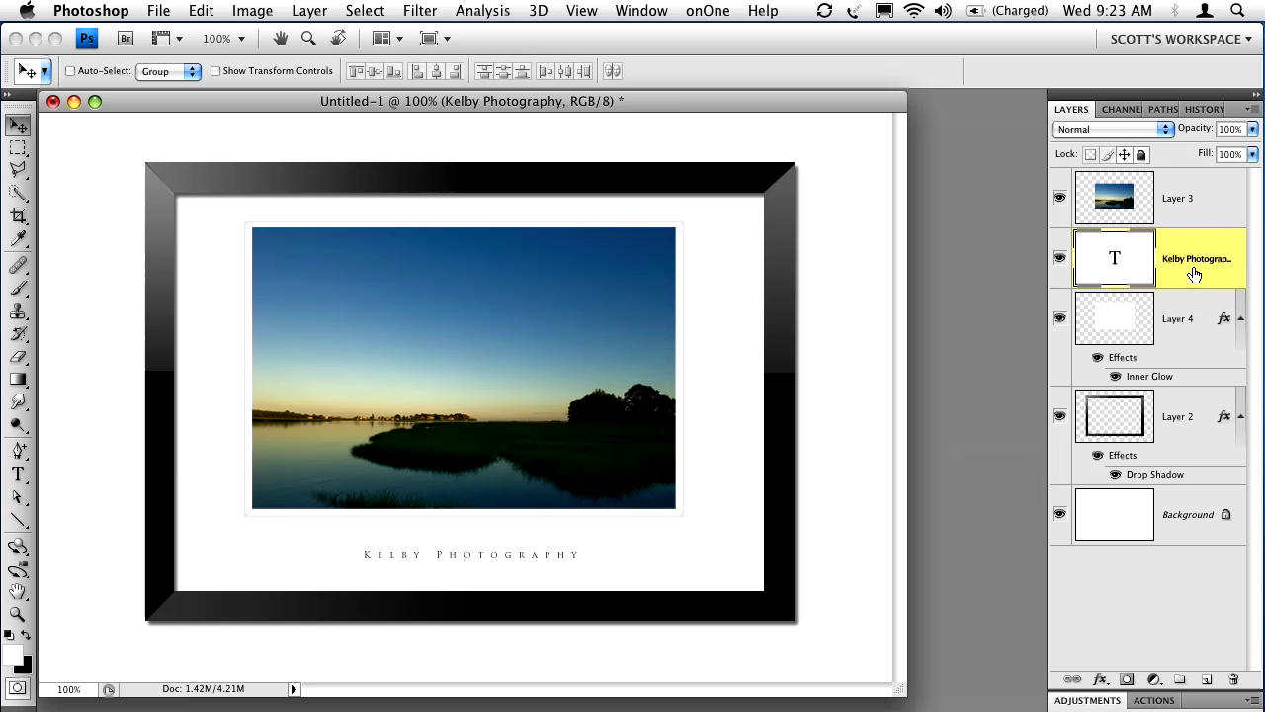
{"action": "left_click", "coordinate": [1252, 129]}
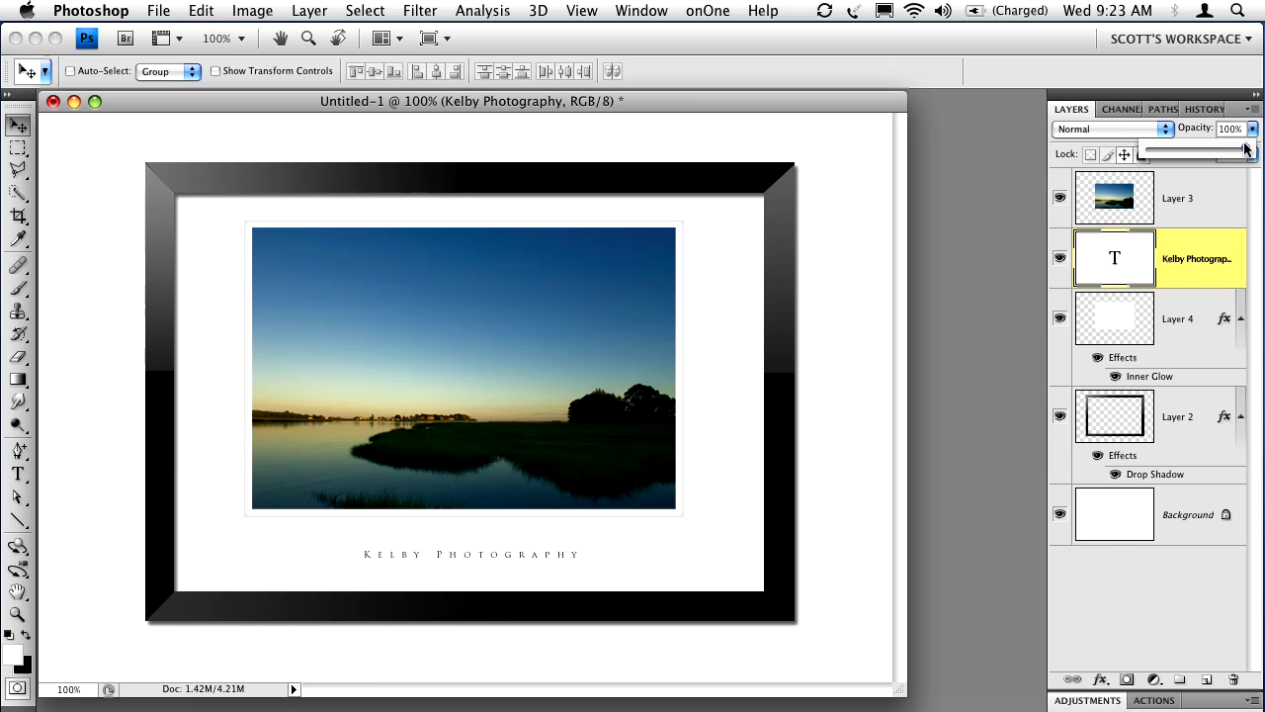
{"action": "left_click_drag", "start_coordinate": [1245, 148], "coordinate": [1217, 149]}
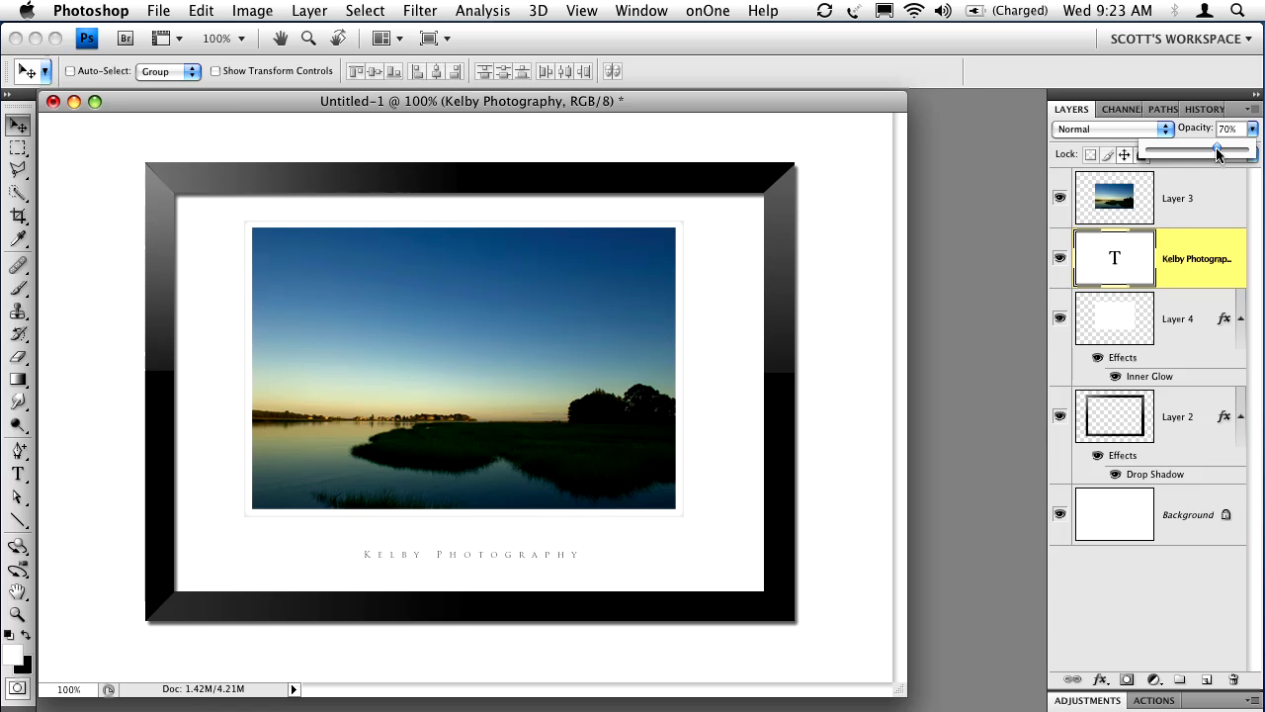